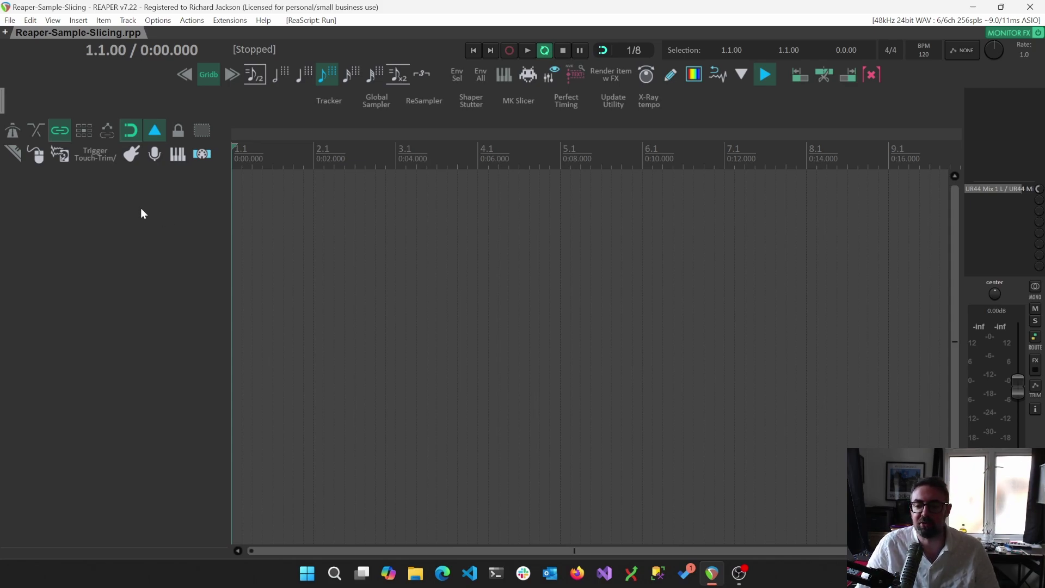
Step: Add Track 1, arm it, and set its input to Mono UR44 Input 3
double_click(162, 225)
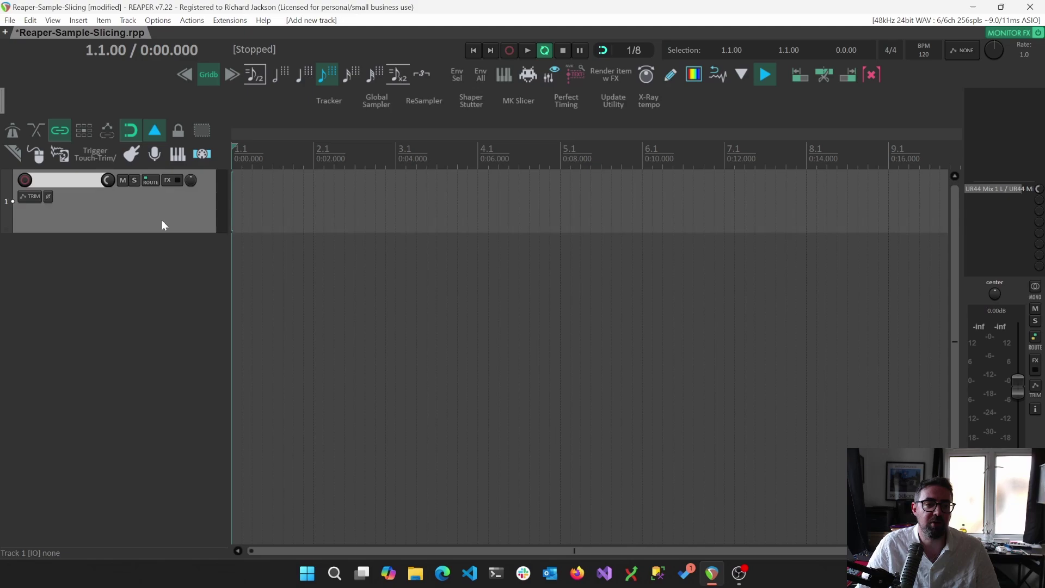
left_click(25, 180)
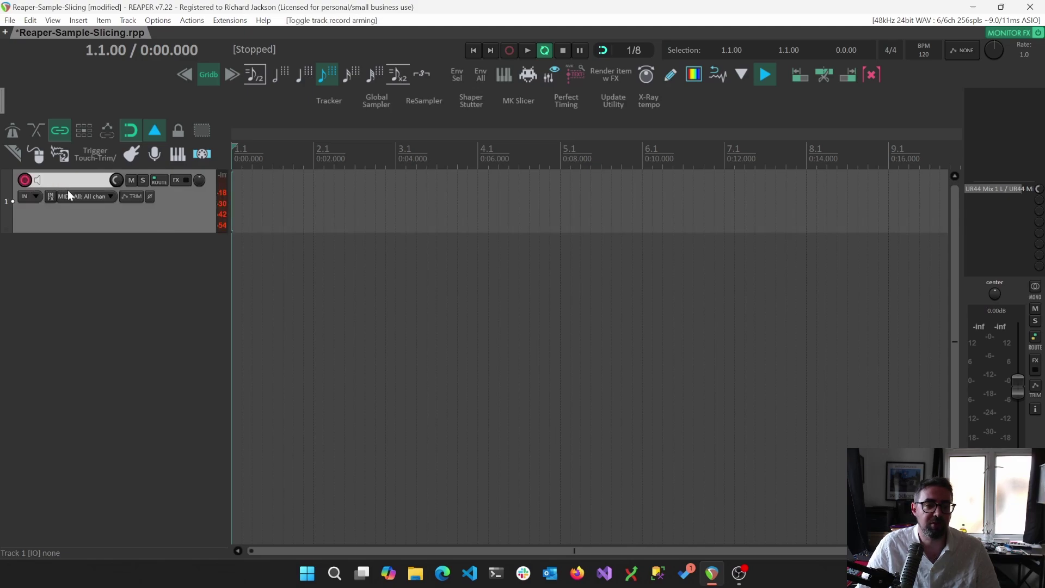
left_click(68, 192)
mouse_move(136, 201)
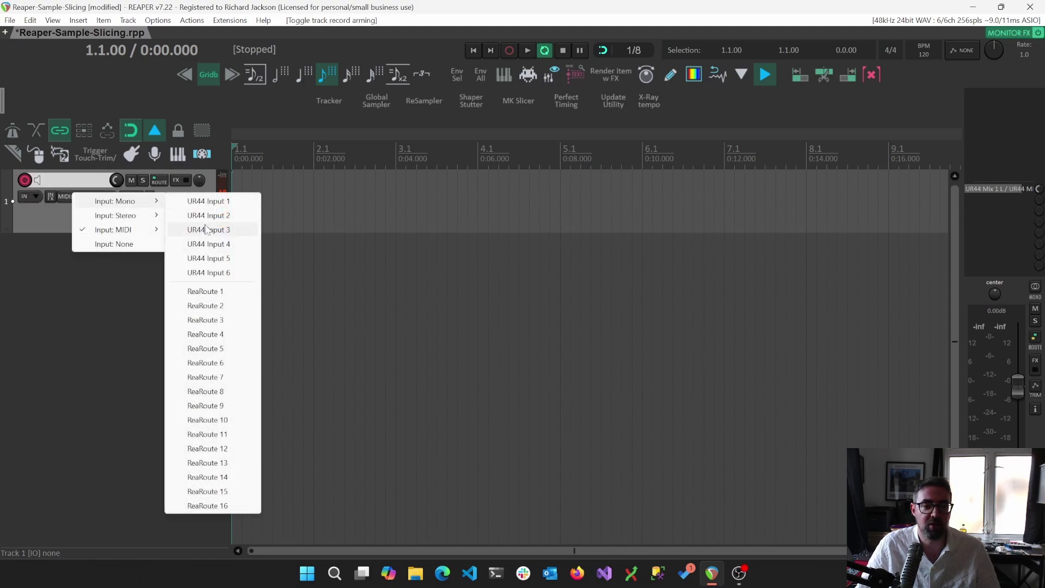
left_click(206, 228)
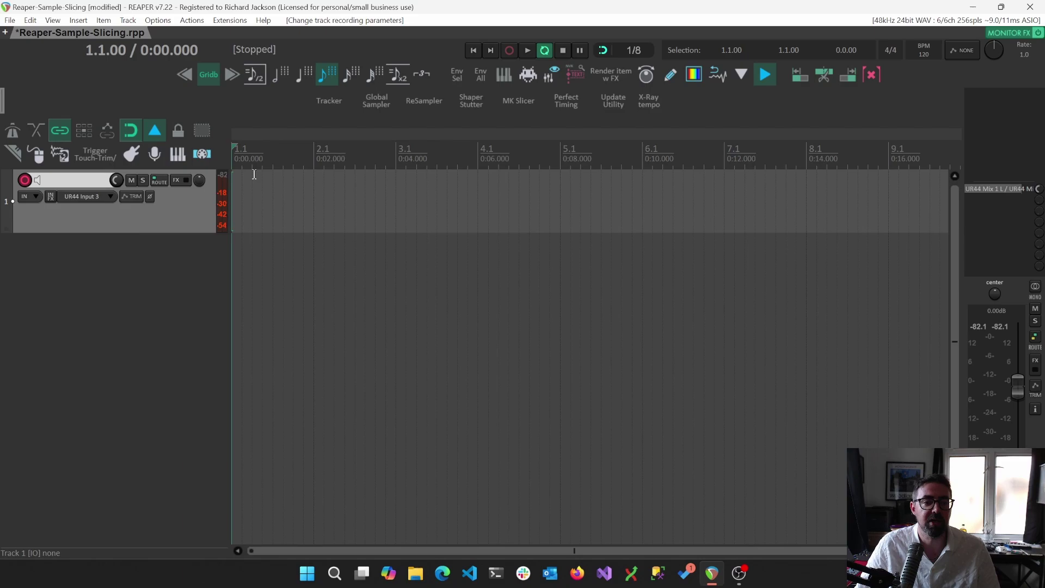
Step: Record five piano notes onto Track 1 starting at bar 2
left_click(318, 159)
key("ctrl+r")
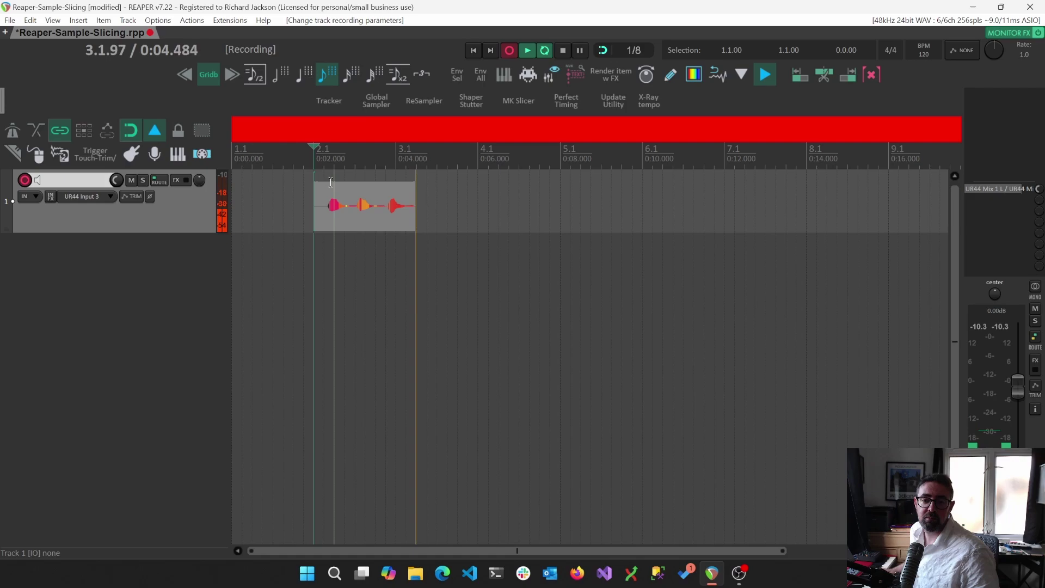
key("space")
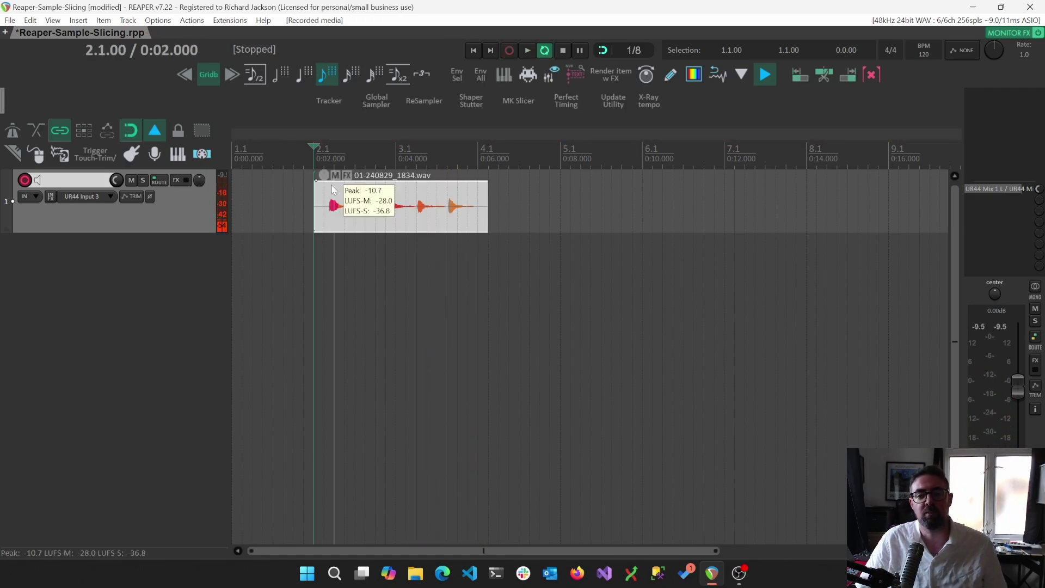
scroll(403, 219, "up", 4)
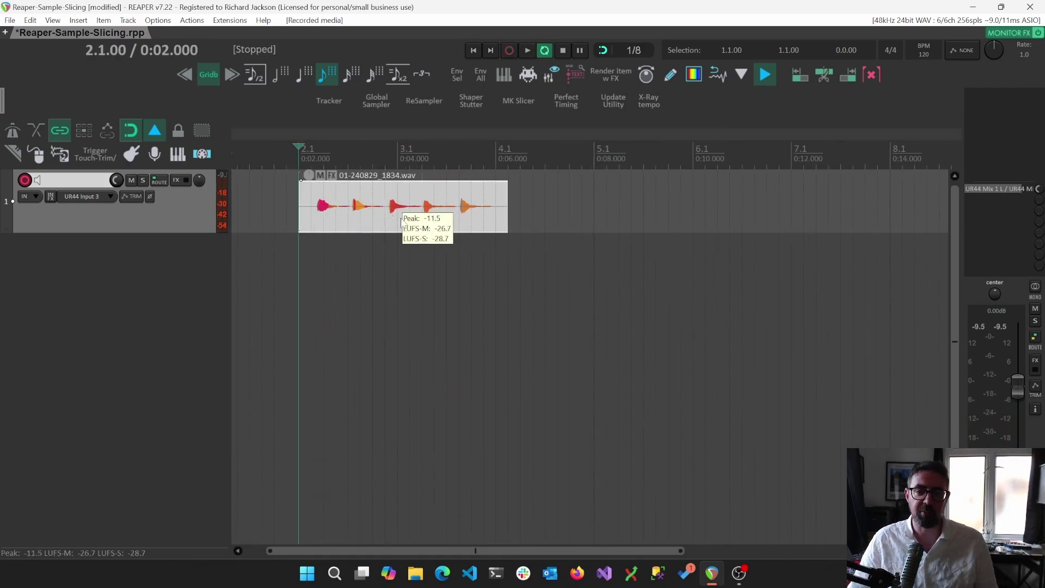
scroll(429, 217, "left", 2)
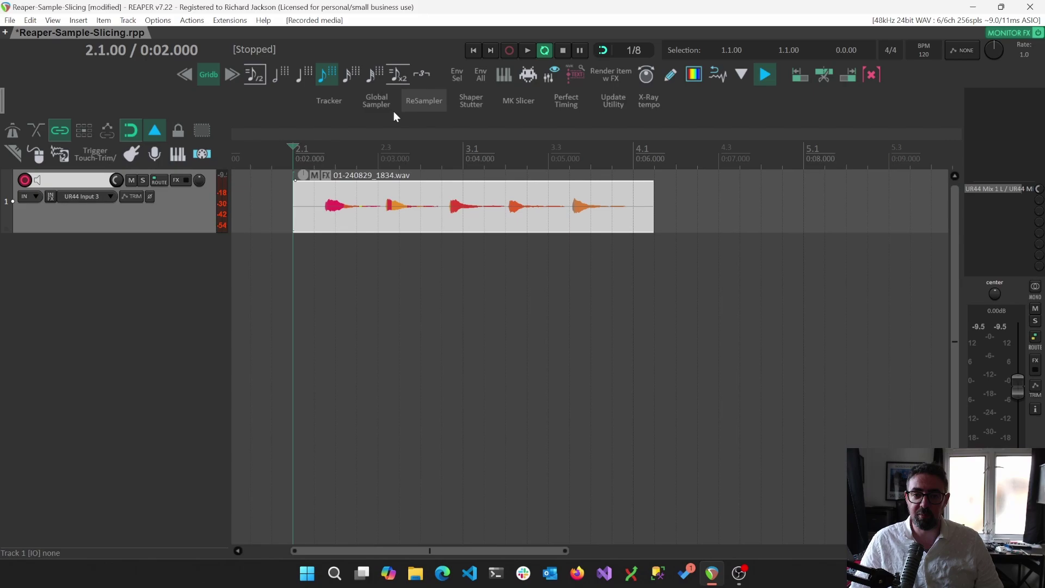
Step: Open the recorded take in MK Slicer and slice it at each note onset
left_click(527, 100)
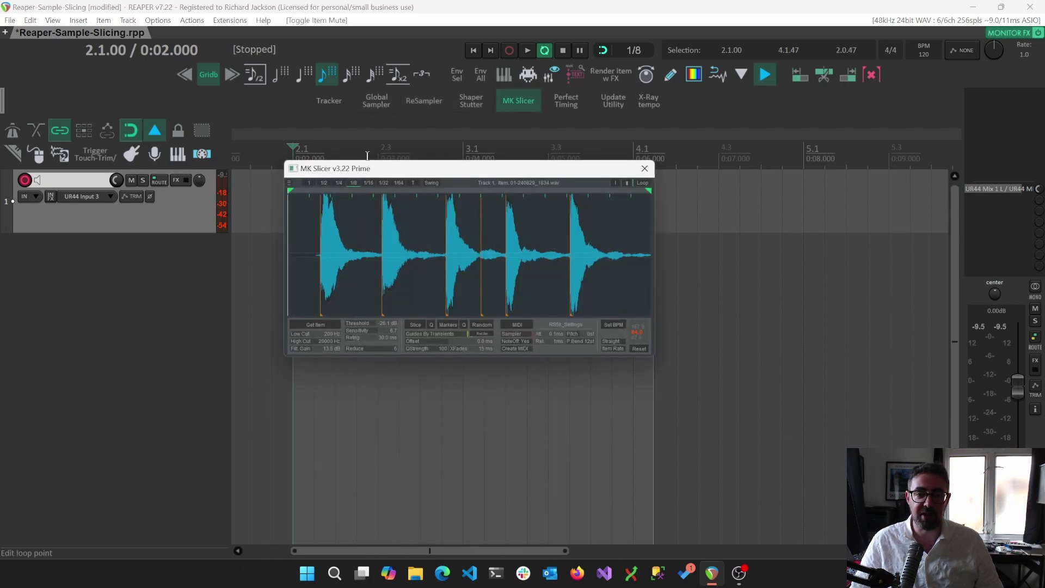
left_click_drag(383, 172, 362, 248)
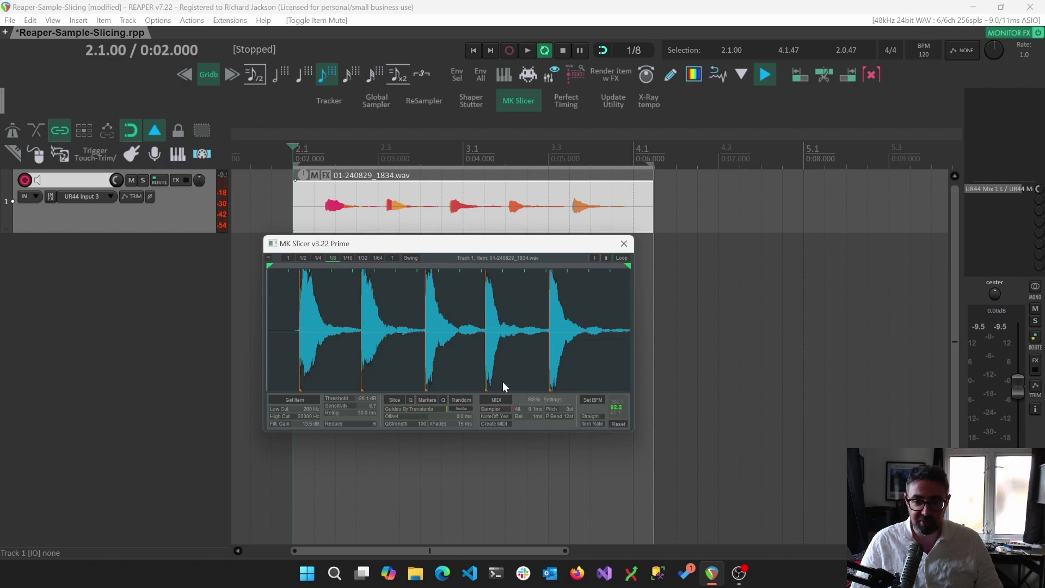
left_click(393, 400)
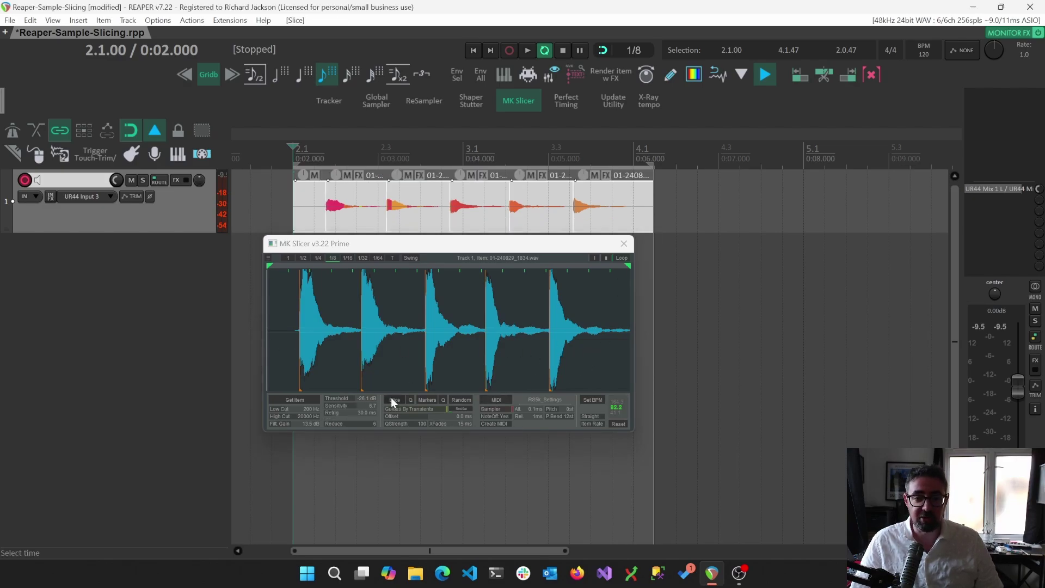
left_click_drag(436, 243, 461, 341)
Step: Delete the silent leading slice and select all five note slices
left_click(299, 210)
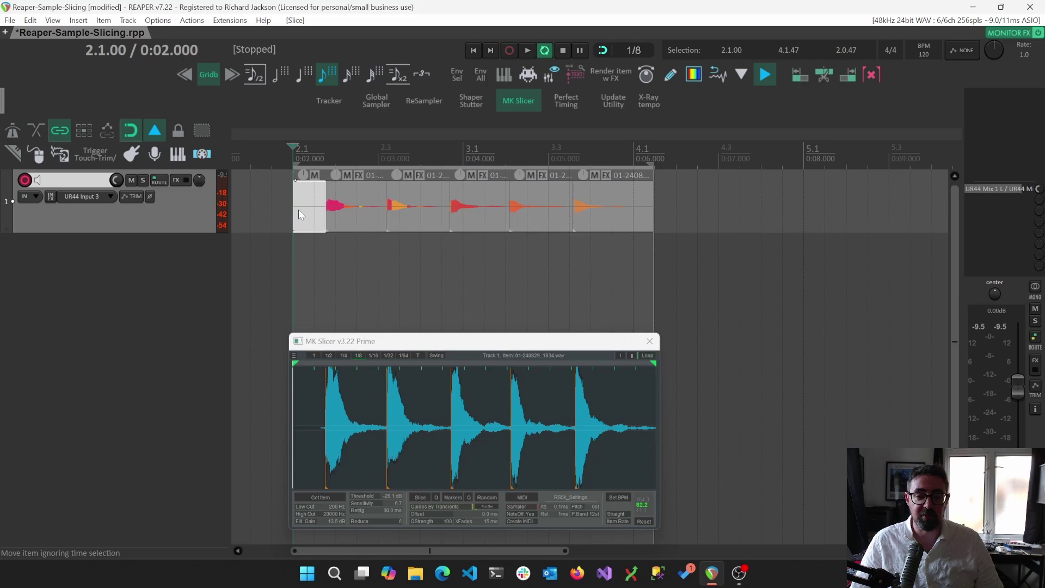
key("Delete")
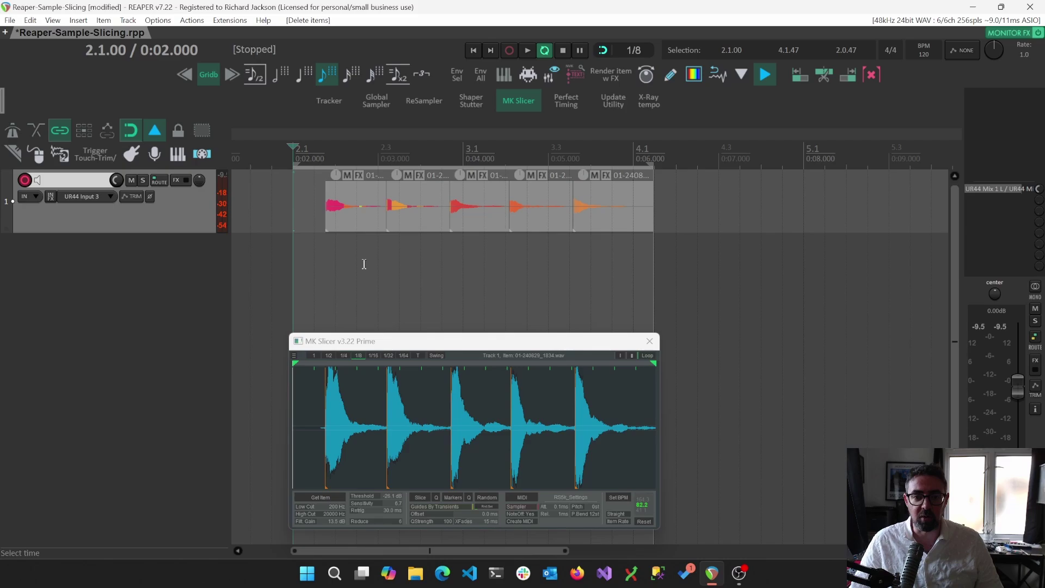
left_click_drag(296, 175, 570, 230)
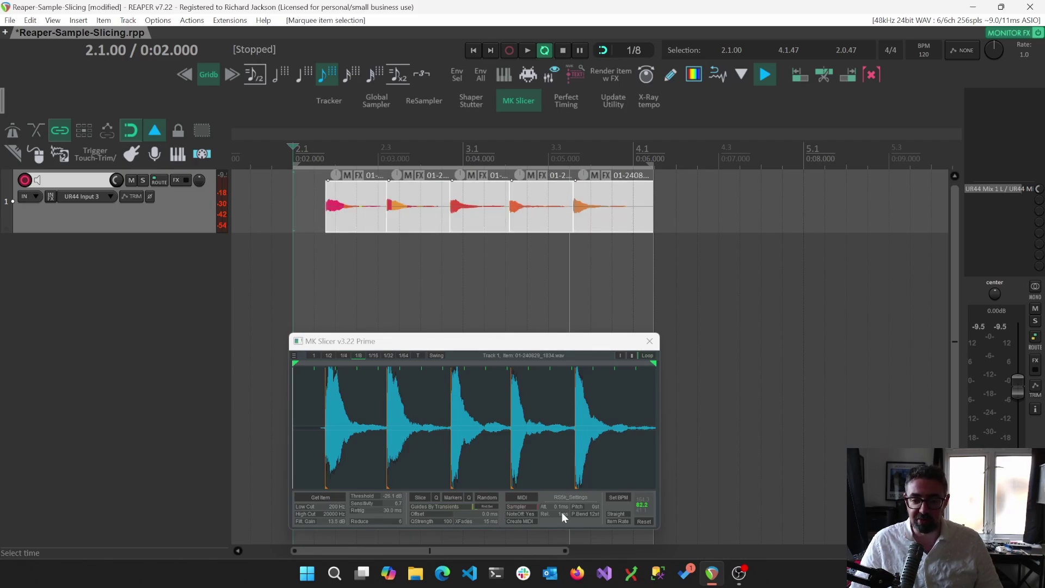
Step: Build the Sliced item MIDI track and inspect each of its five ReaSamplOmatic5000 samplers
left_click(526, 498)
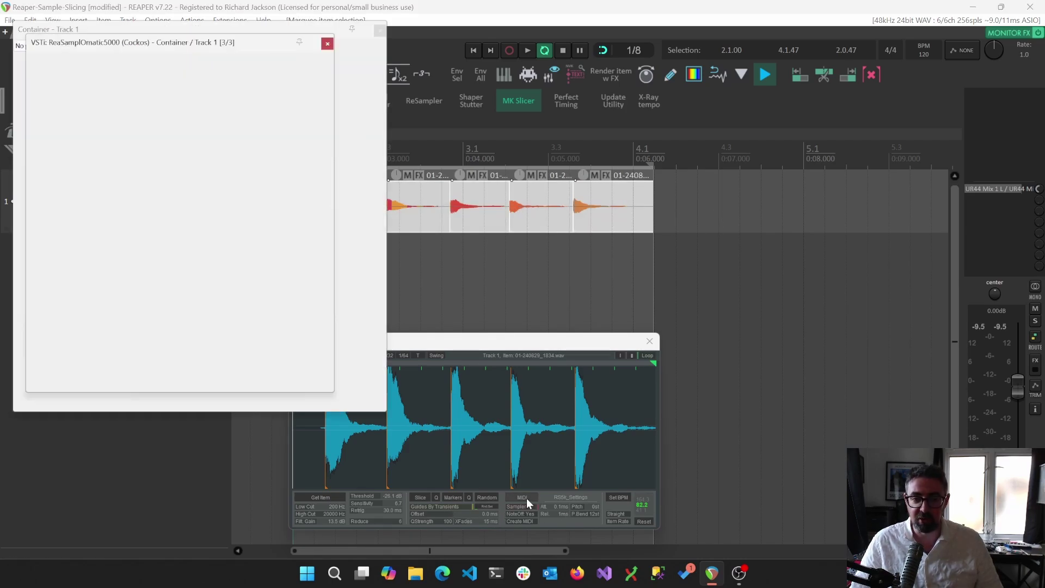
left_click_drag(216, 29, 724, 133)
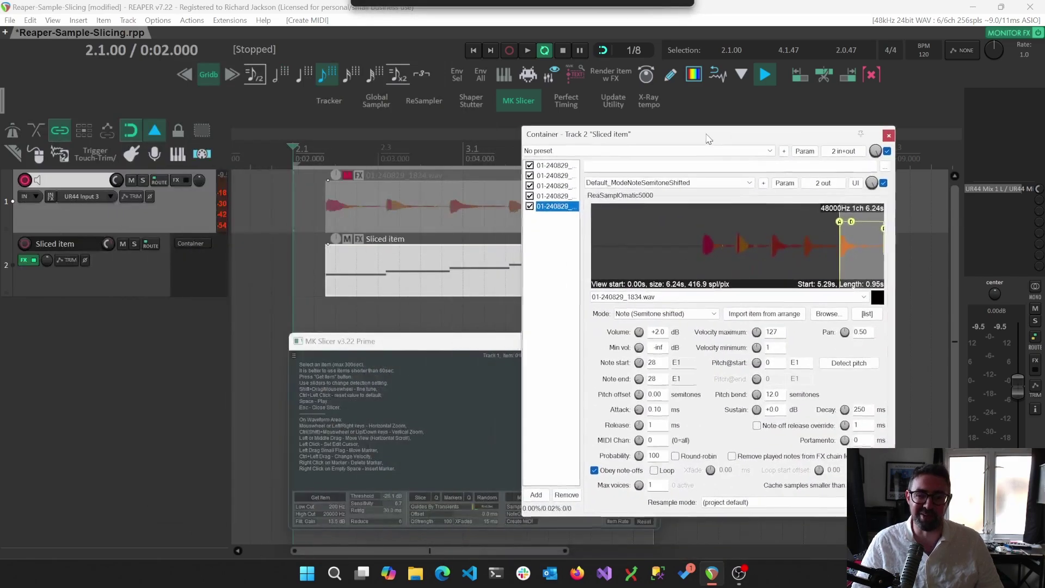
left_click(547, 165)
left_click(548, 175)
left_click(551, 186)
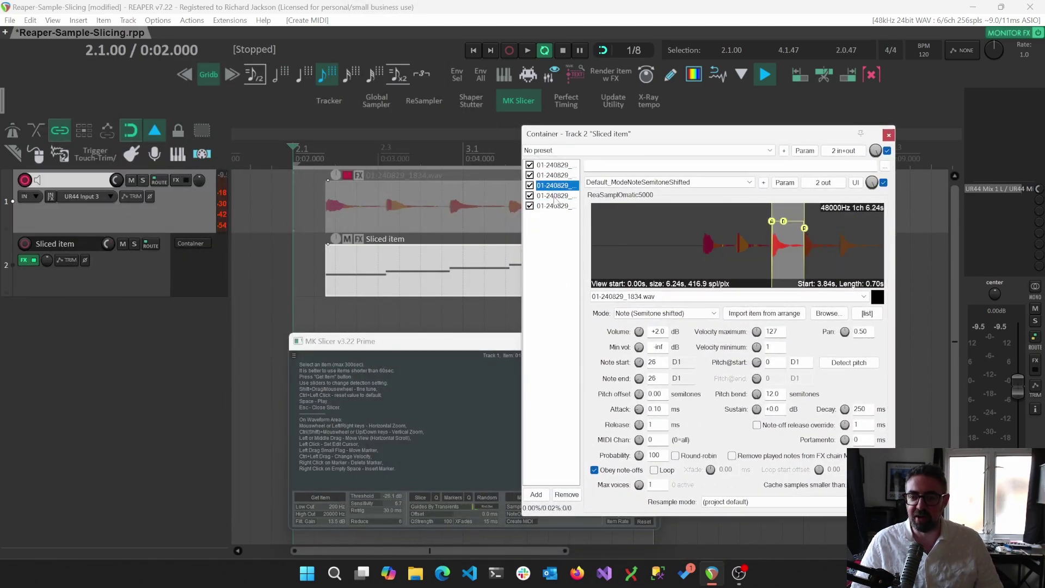
left_click(551, 195)
left_click(551, 205)
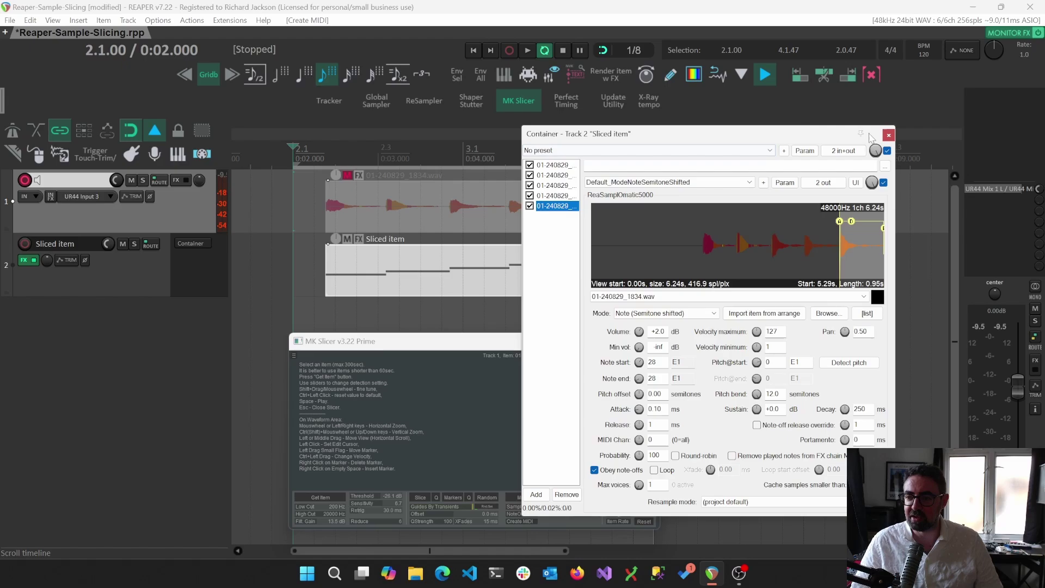
Step: Close and reopen the sampler container, then record-arm the Sliced item track
left_click(888, 135)
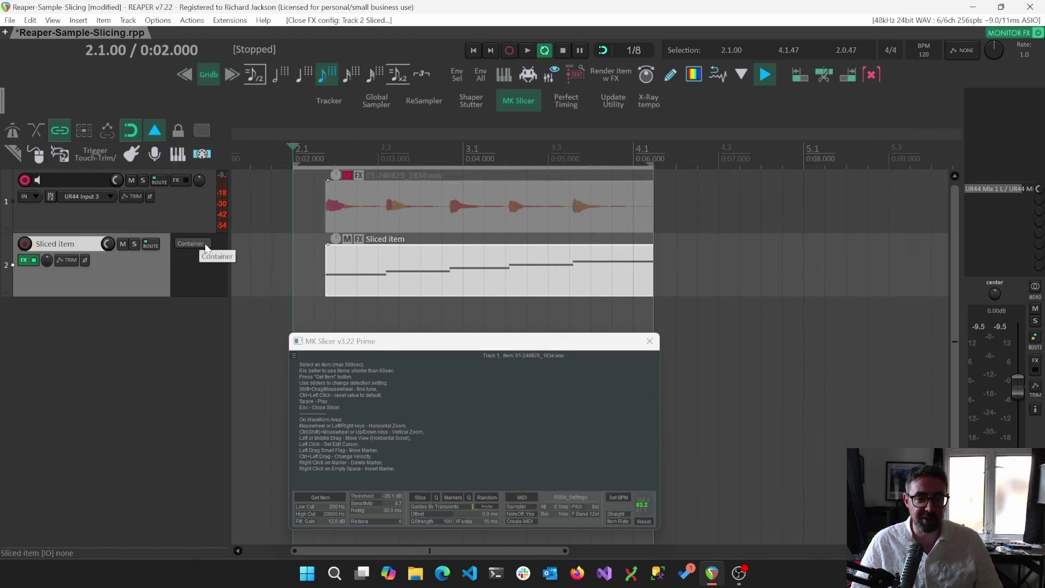
left_click(187, 243)
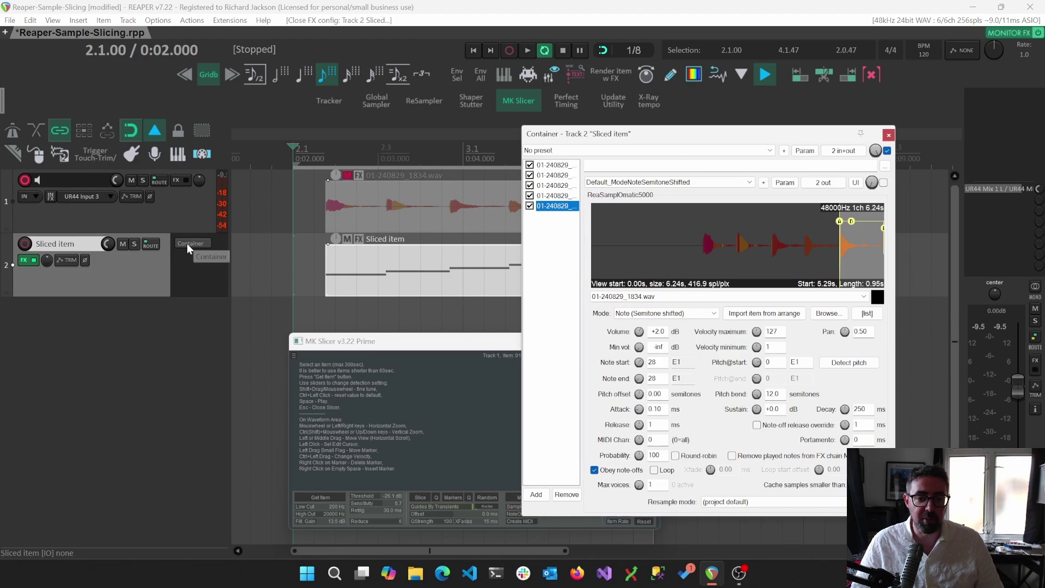
left_click(24, 244)
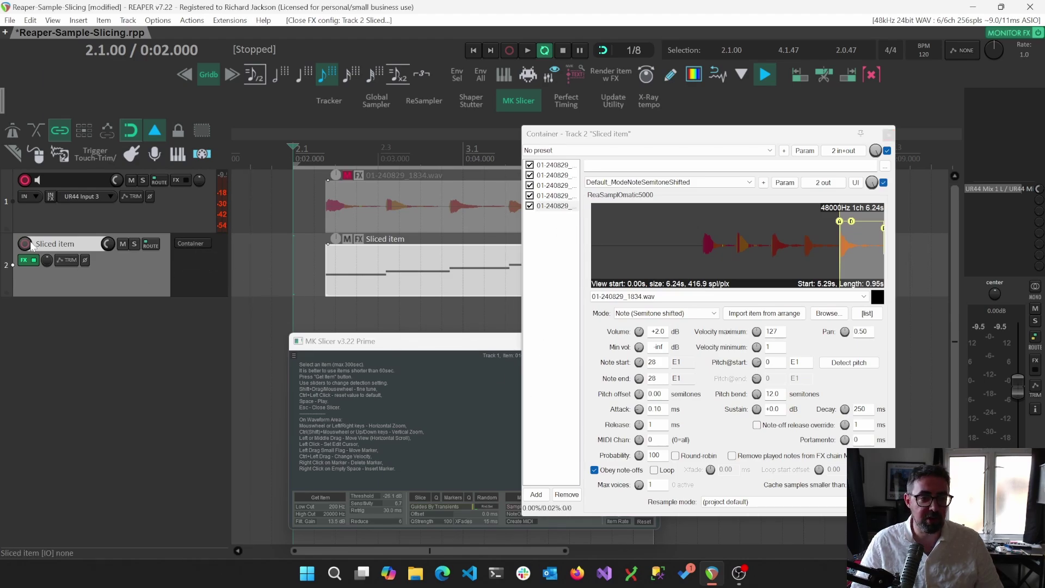
Step: Open the Sliced item's MIDI notes and audition Slice 3, Slice 4 and a lower slice
double_click(335, 260)
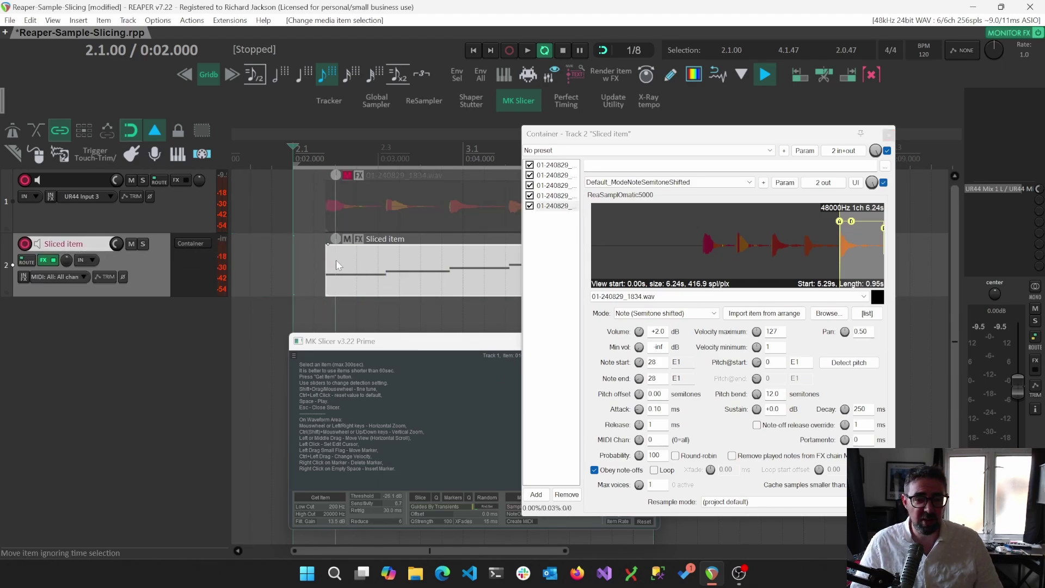
left_click(62, 421)
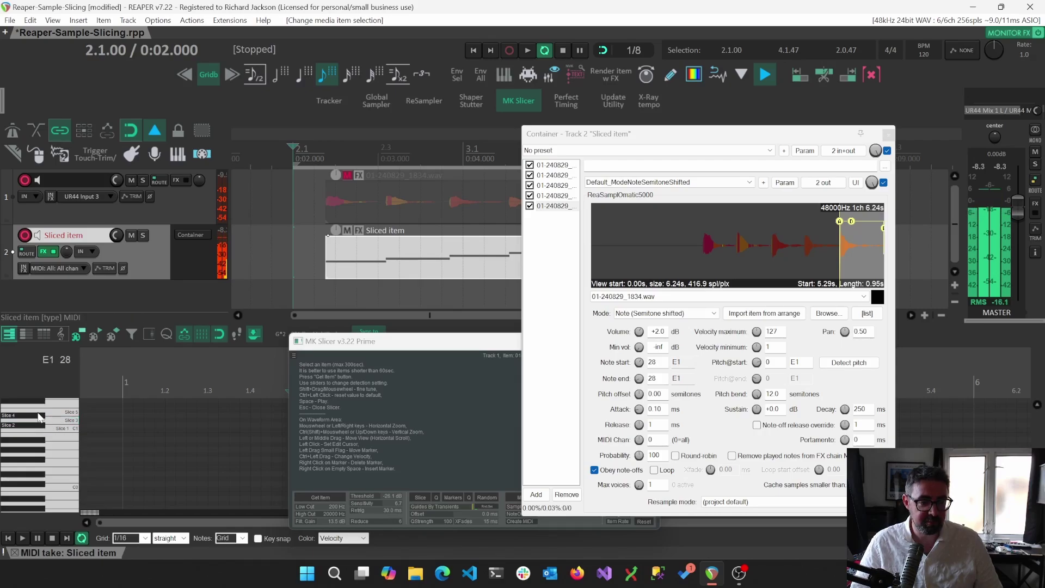
left_click(37, 413)
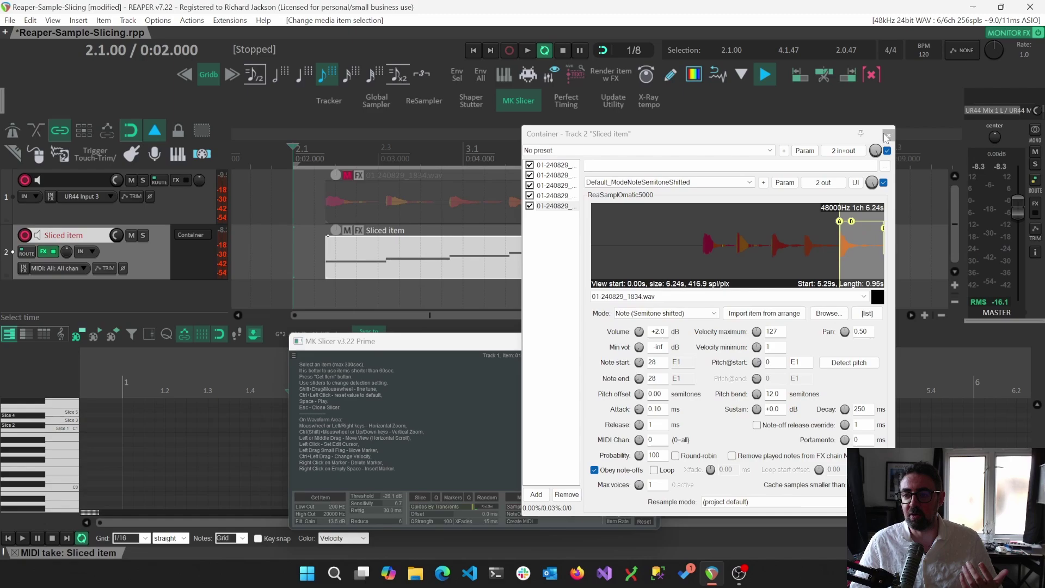
left_click(53, 425)
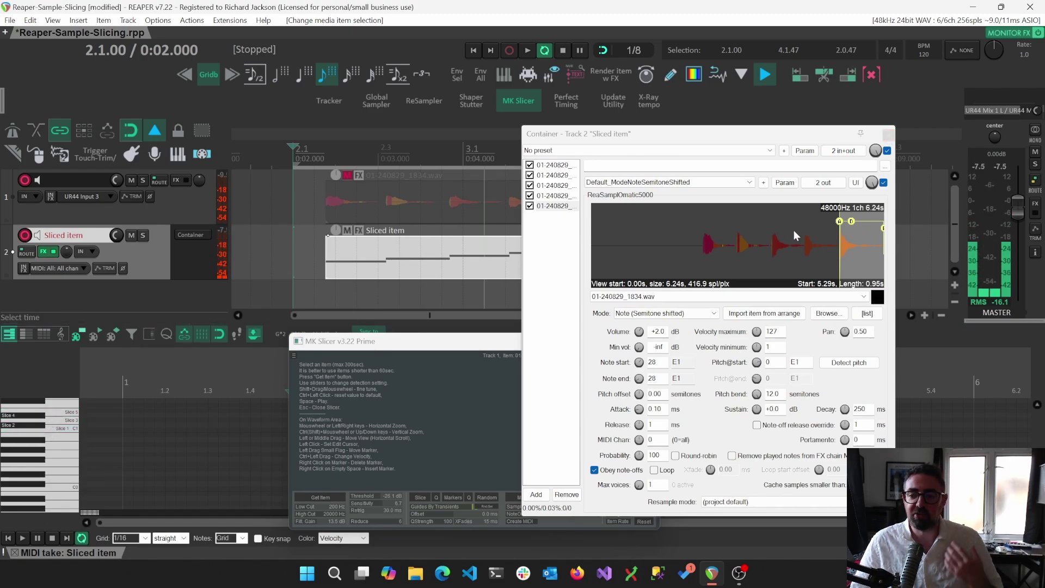
Step: Close MK Slicer and review the first four slice samplers, the fourth on D#1
left_click(888, 135)
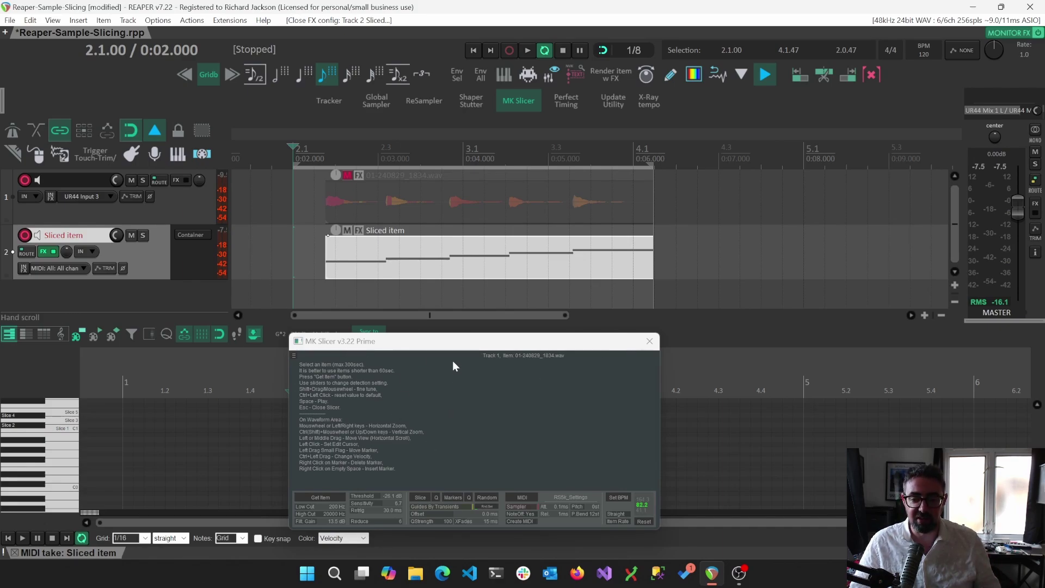
left_click_drag(453, 344, 424, 254)
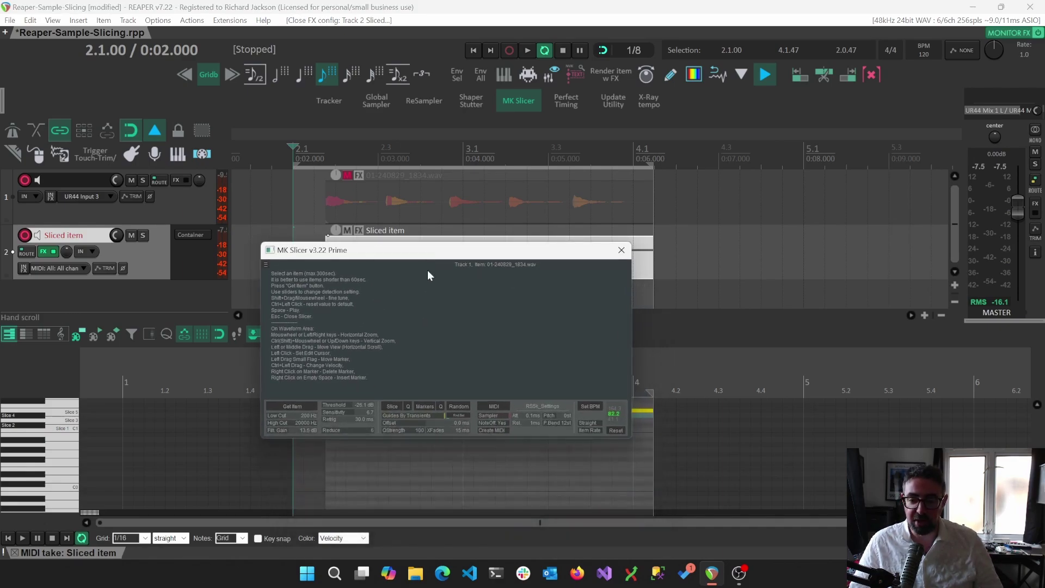
left_click(621, 251)
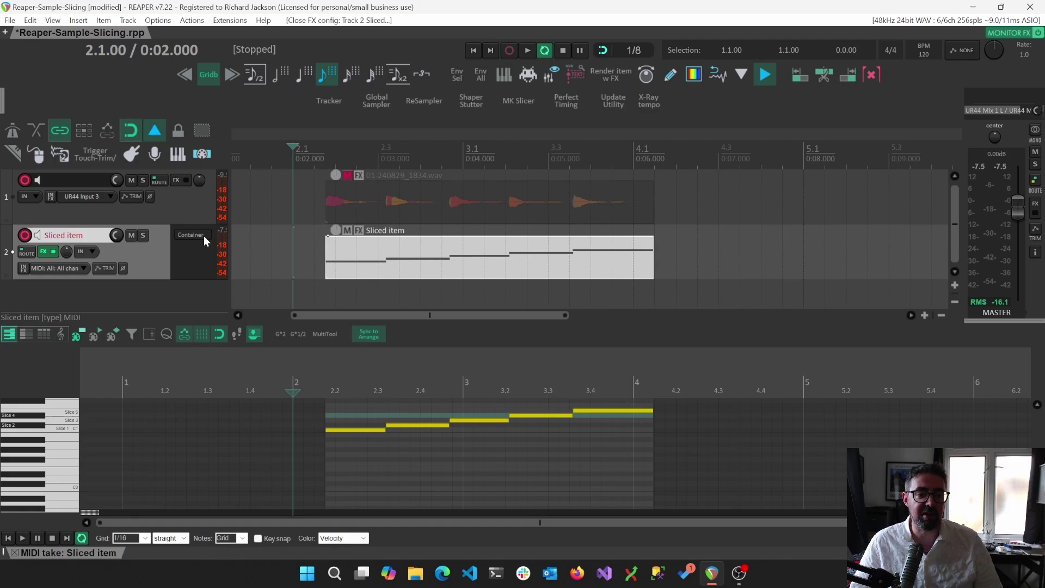
left_click(191, 236)
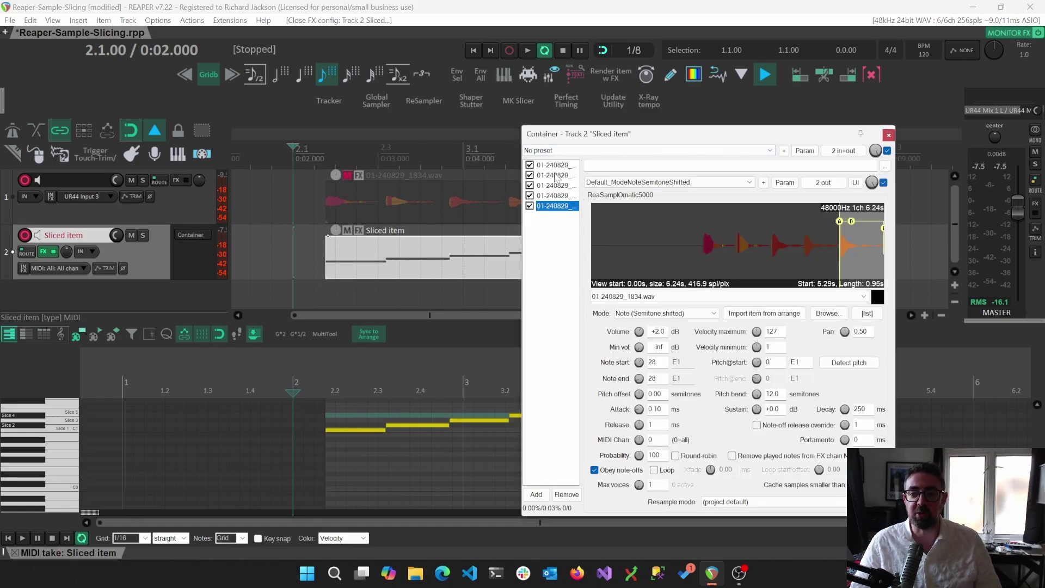
left_click(553, 165)
left_click(554, 175)
left_click(553, 185)
left_click(554, 196)
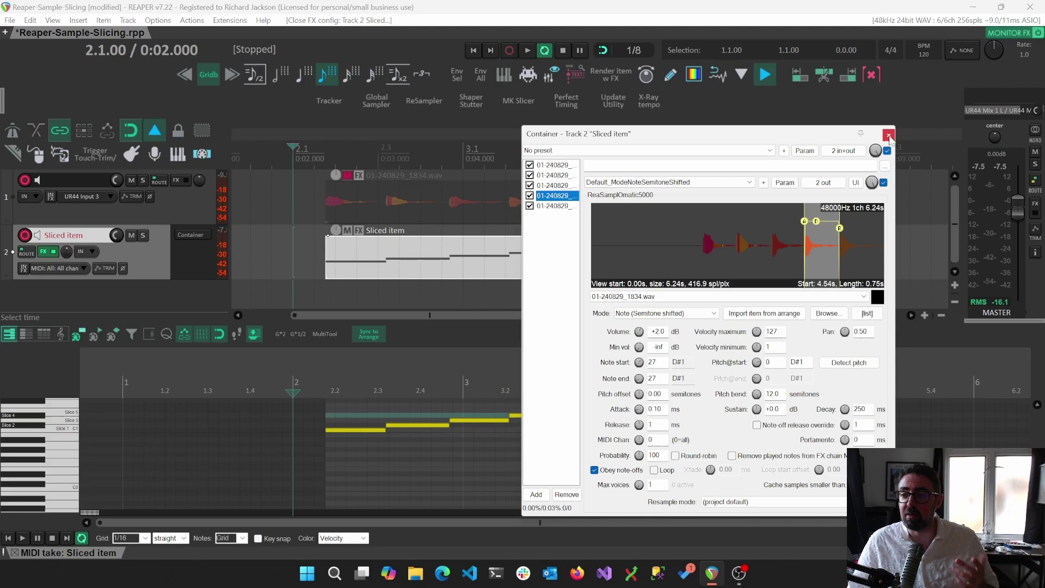
Step: Close the container FX window and MIDI editor, then select the Sliced container item
left_click(889, 135)
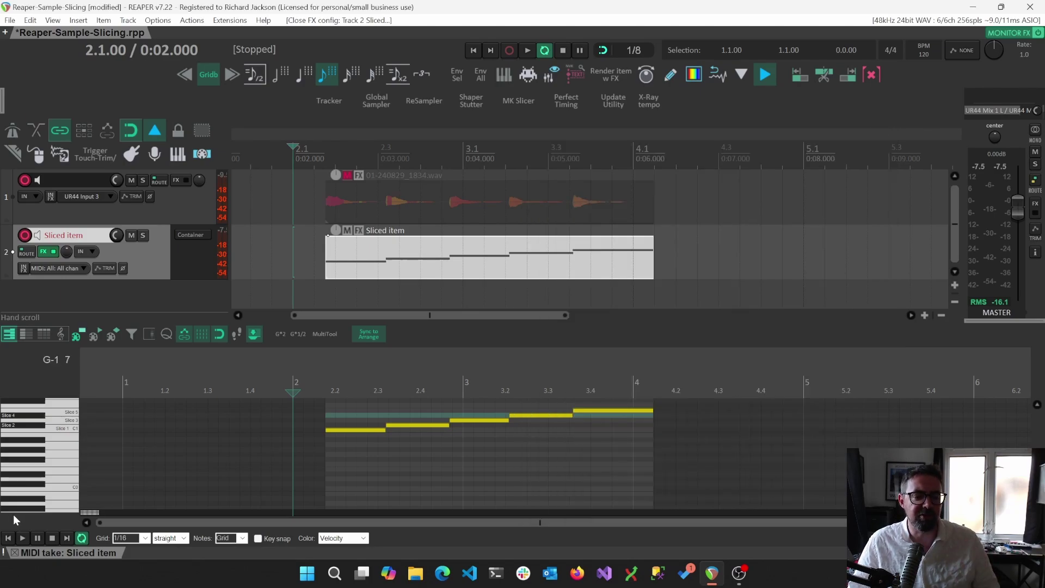
left_click(15, 552)
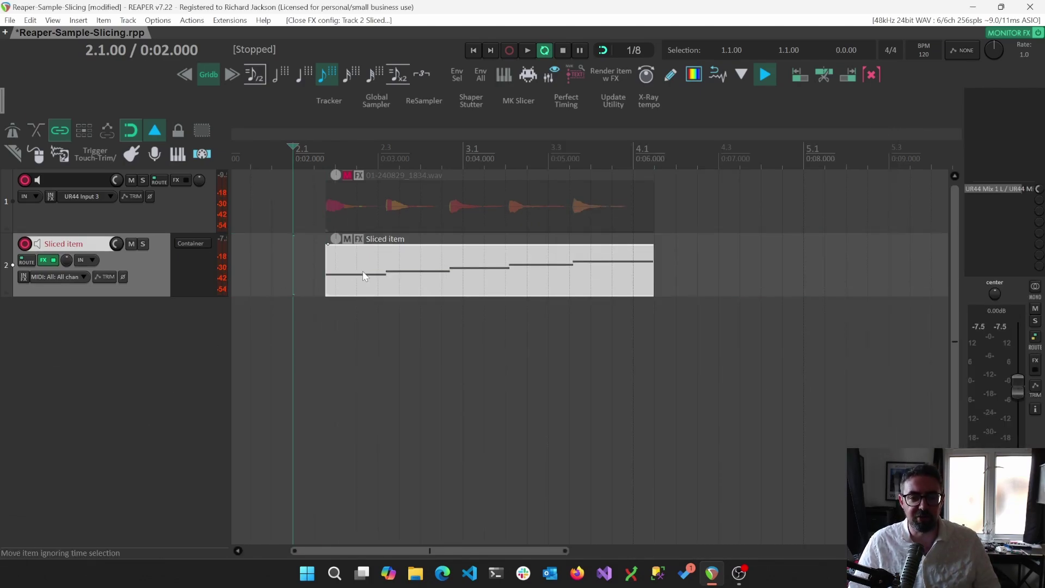
left_click(364, 240)
left_click(364, 238)
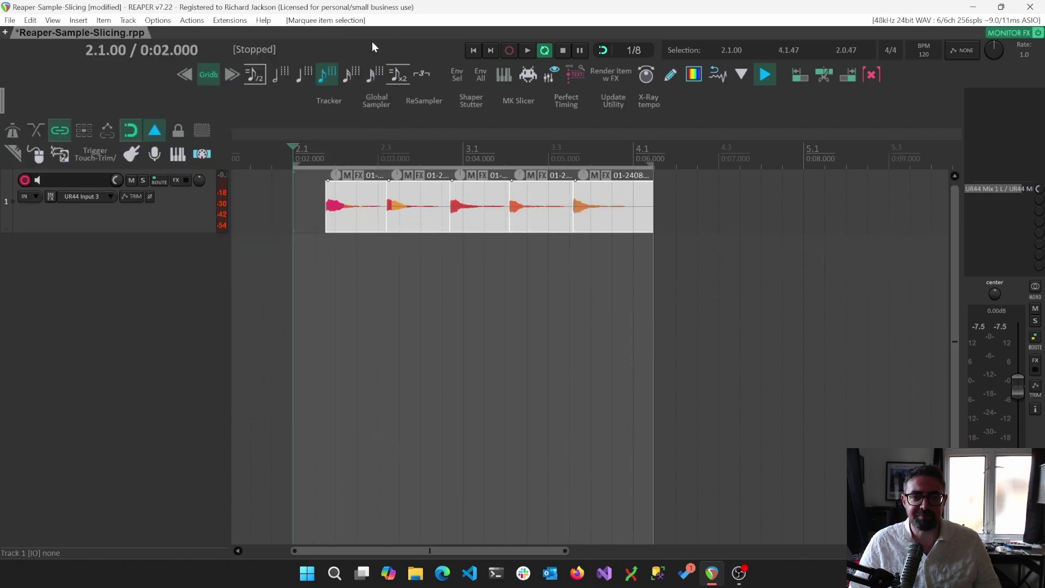
left_click(365, 224)
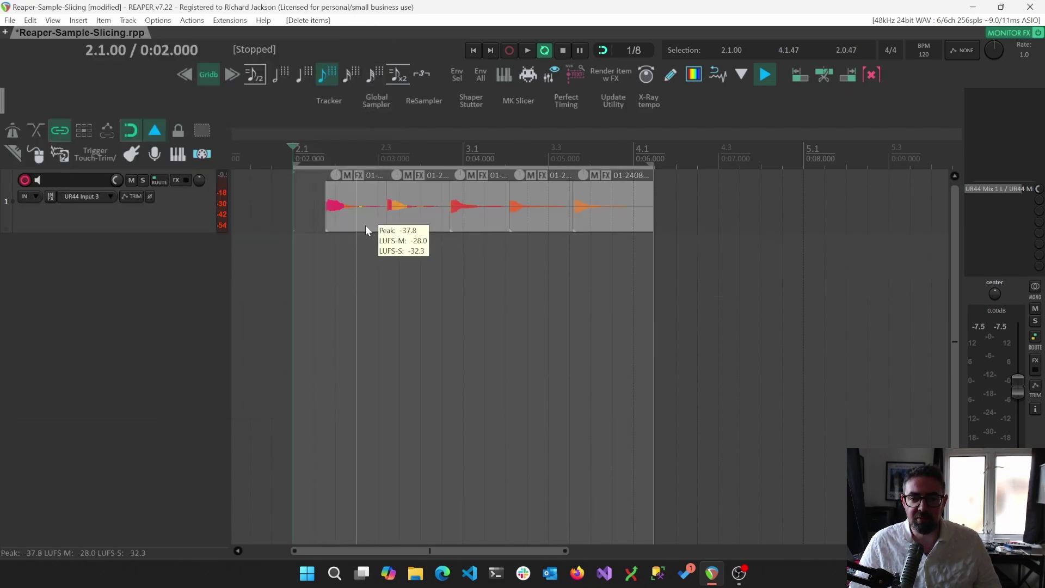
left_click(587, 208)
left_click(466, 215)
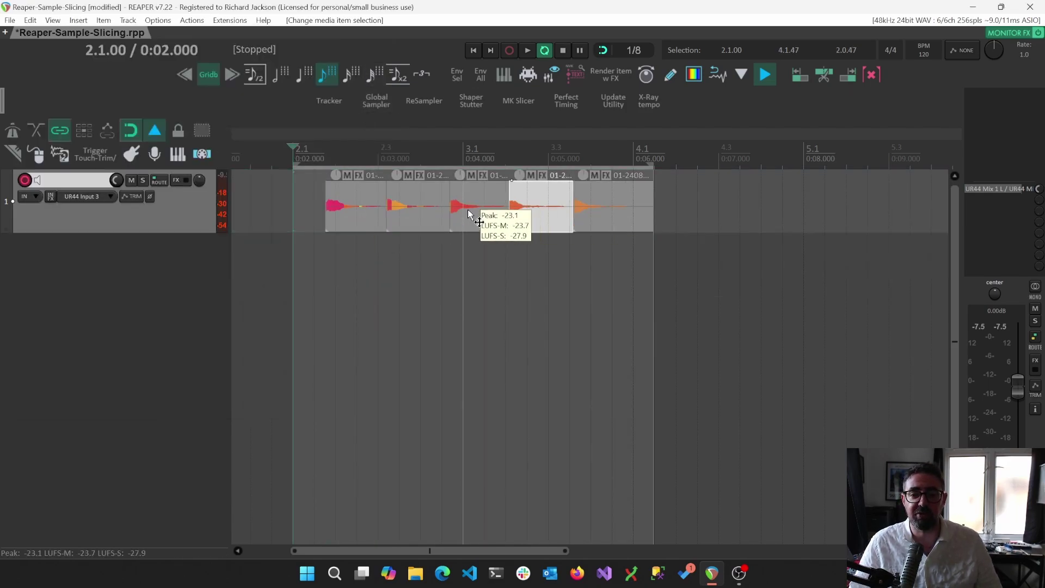
left_click(405, 217)
left_click(346, 219)
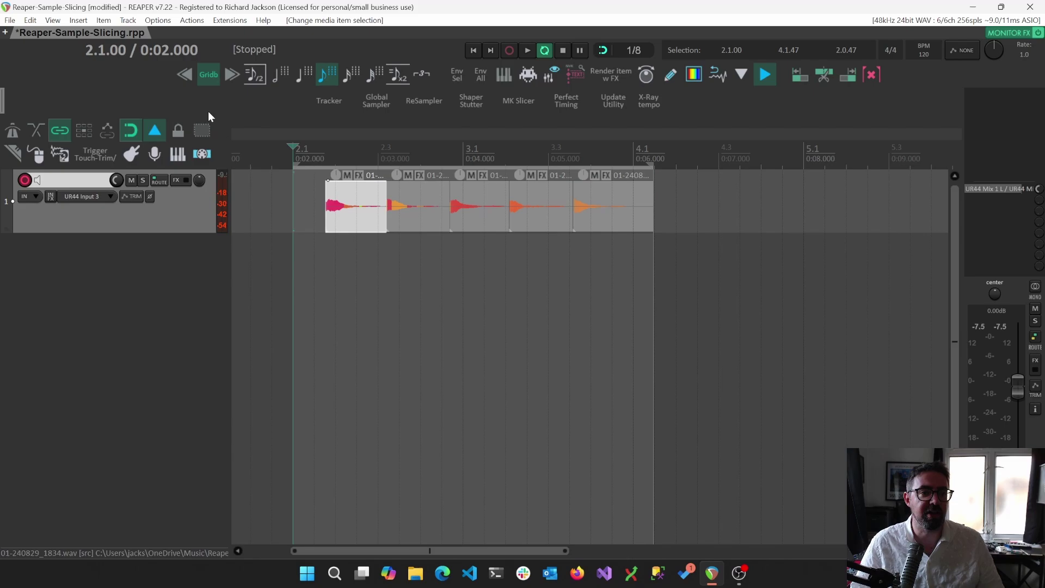
left_click(128, 21)
left_click(53, 21)
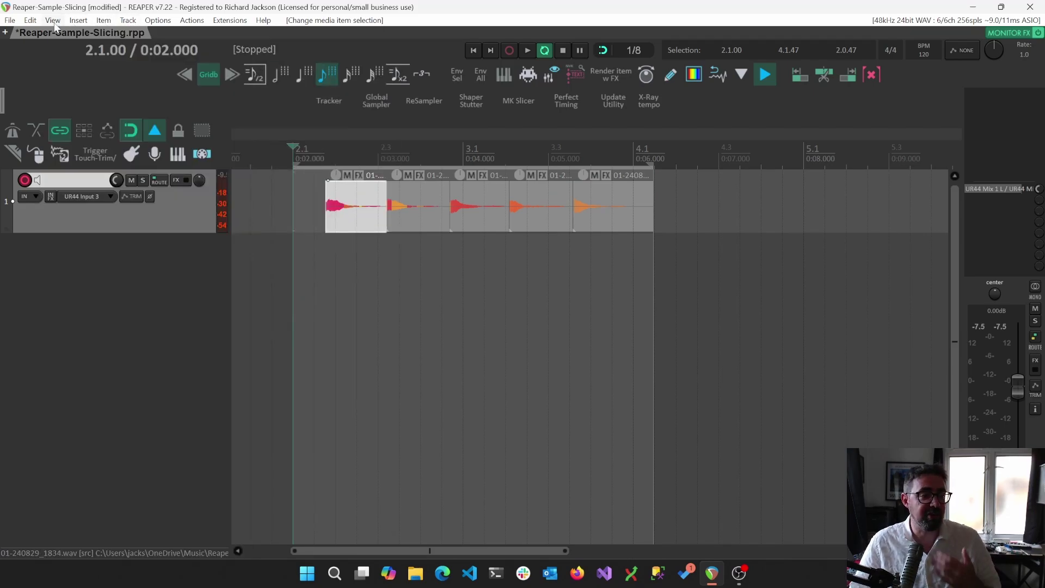
Step: Show the Project Bay with its Media Items list of the slices
left_click(53, 21)
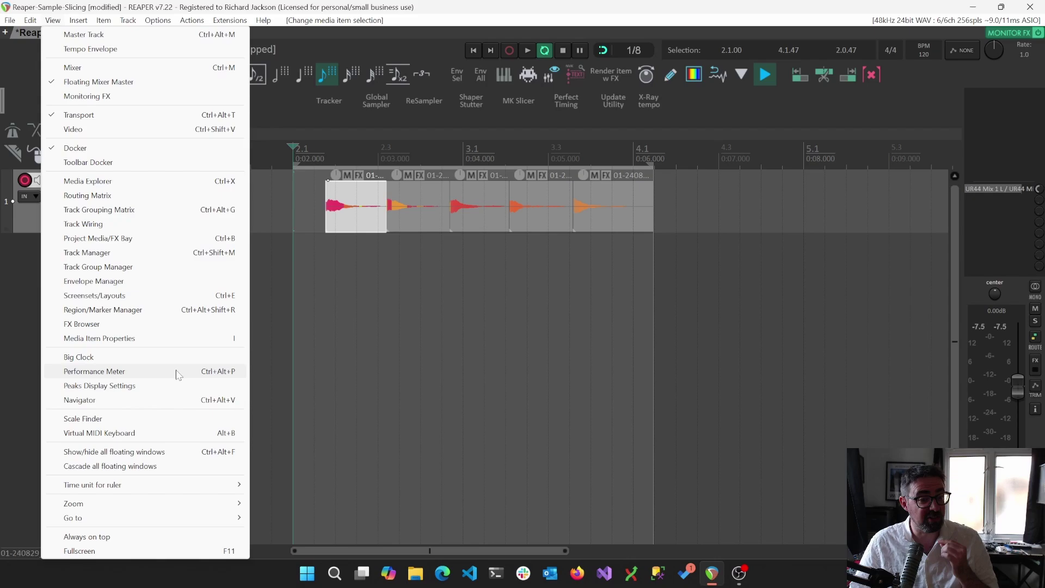
left_click(151, 236)
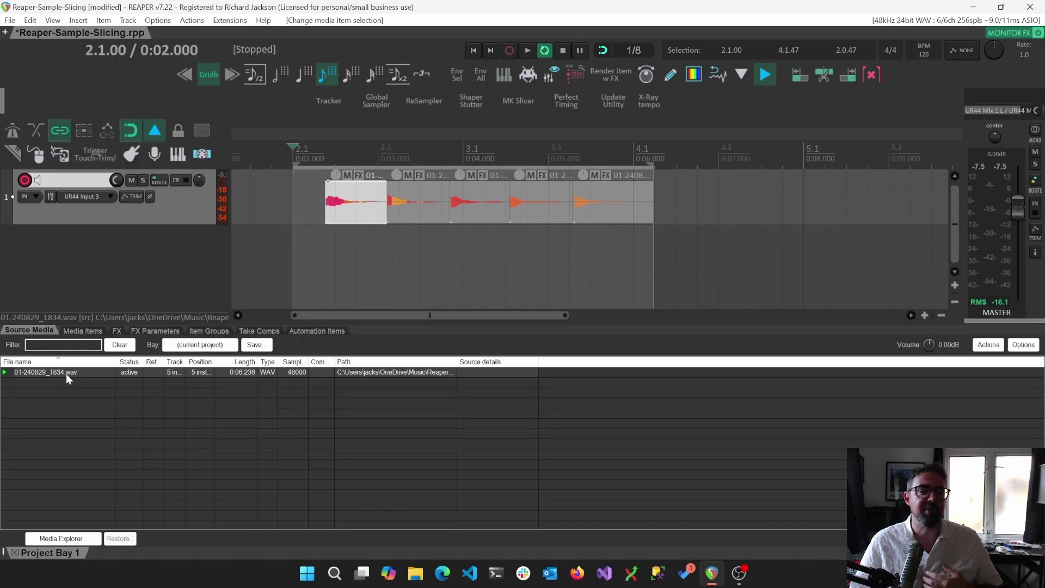
left_click(83, 330)
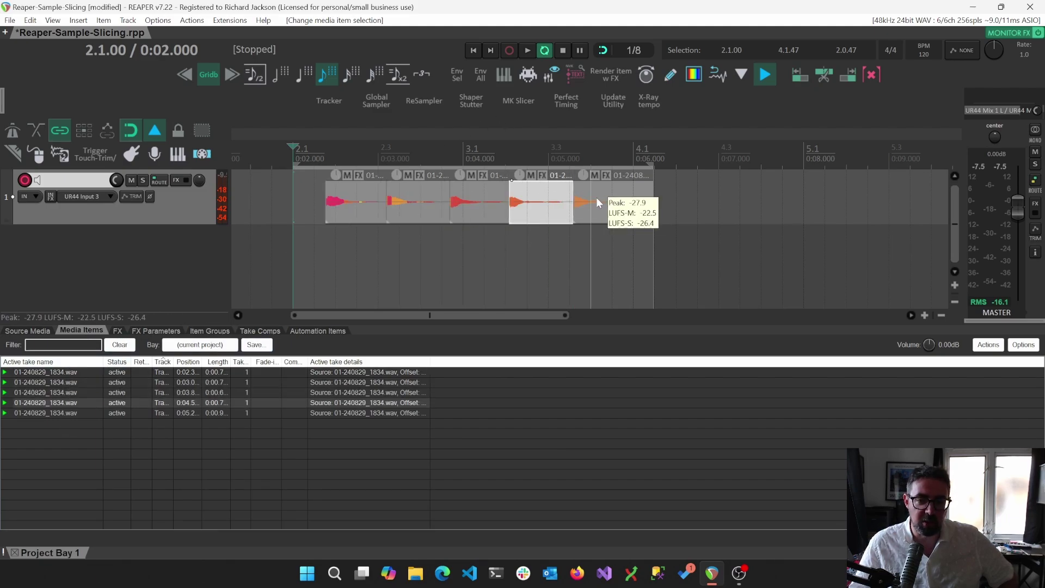
left_click(469, 207)
key("Up")
key("Up")
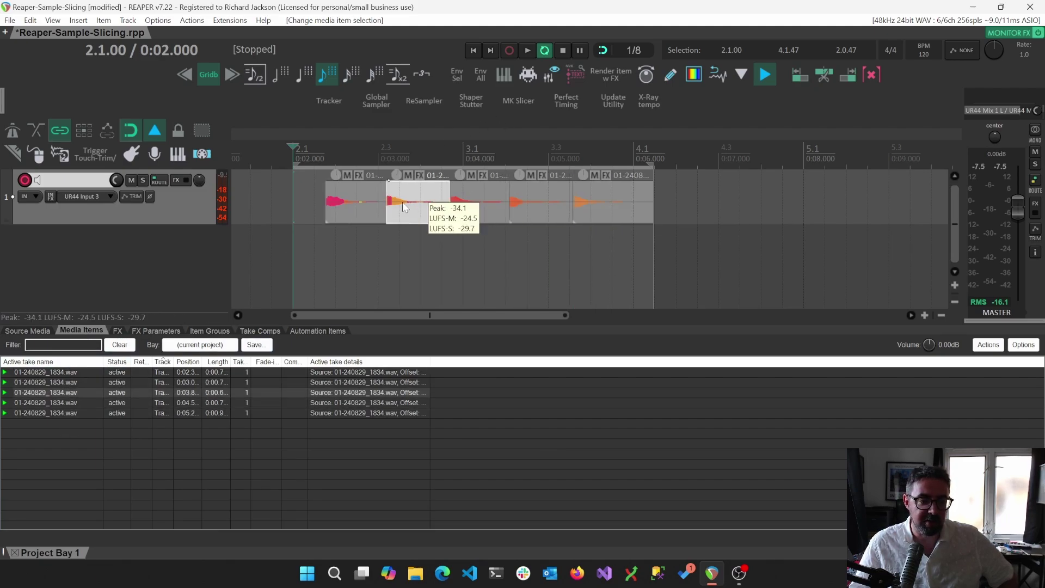
Step: Try placing the source WAV and its slices on a new track, then undo it
left_click(24, 330)
left_click(479, 206)
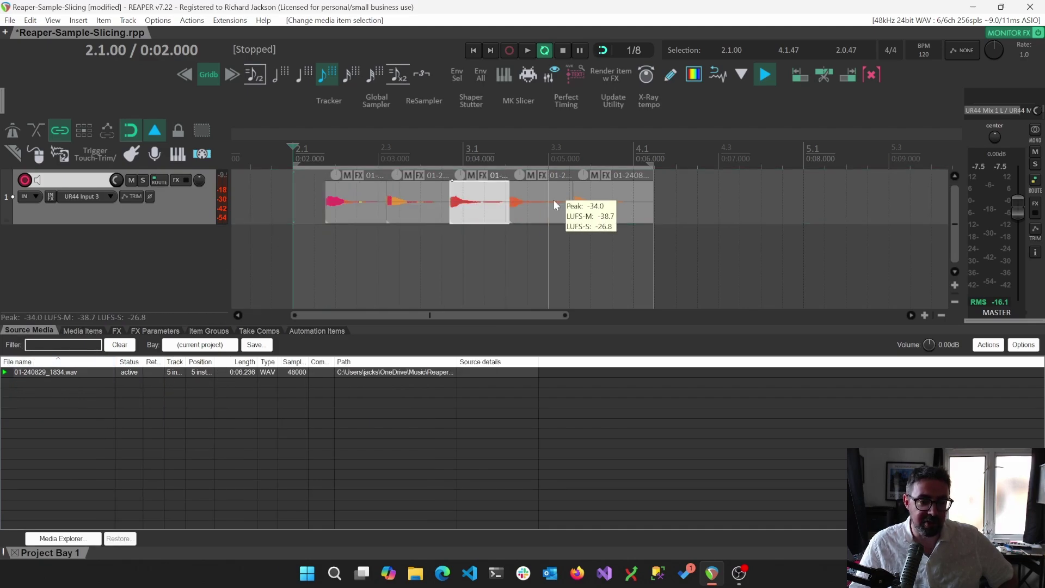
left_click(94, 373)
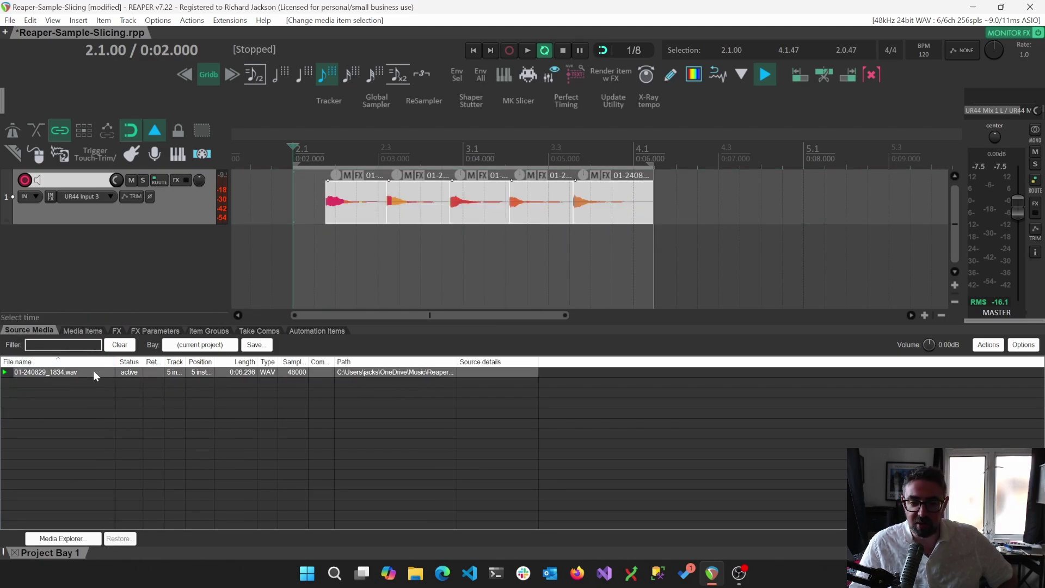
left_click_drag(94, 373, 310, 253)
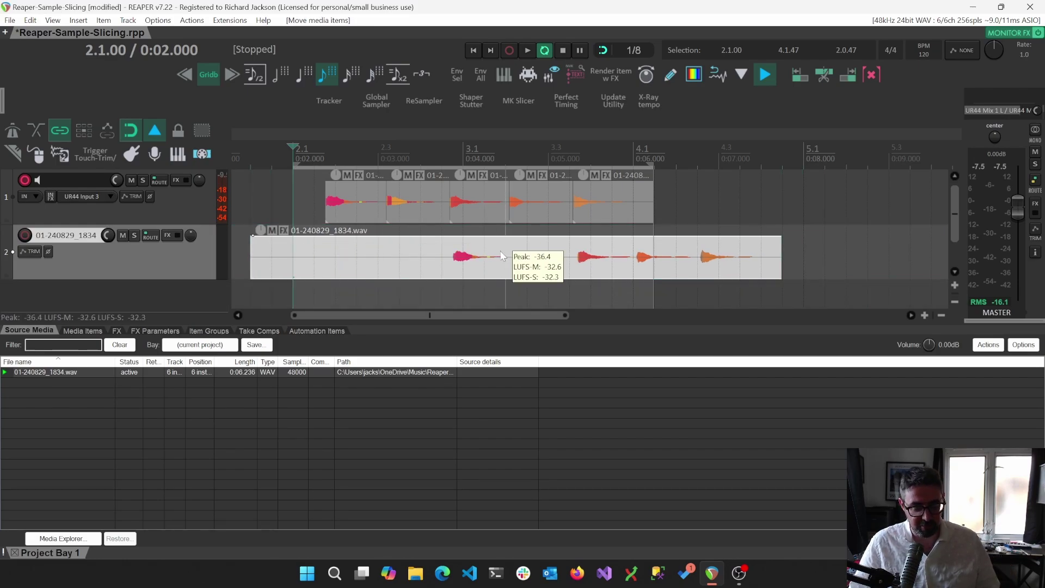
key("ctrl+z")
key("ctrl+z")
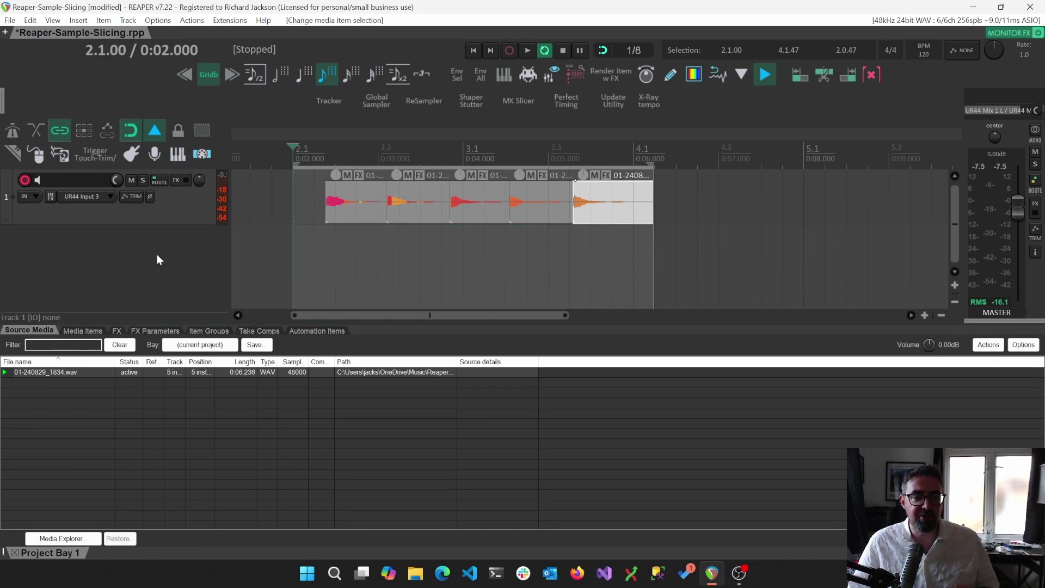
Step: Add an empty Track 2 and return the bay to the Media Items list
double_click(136, 256)
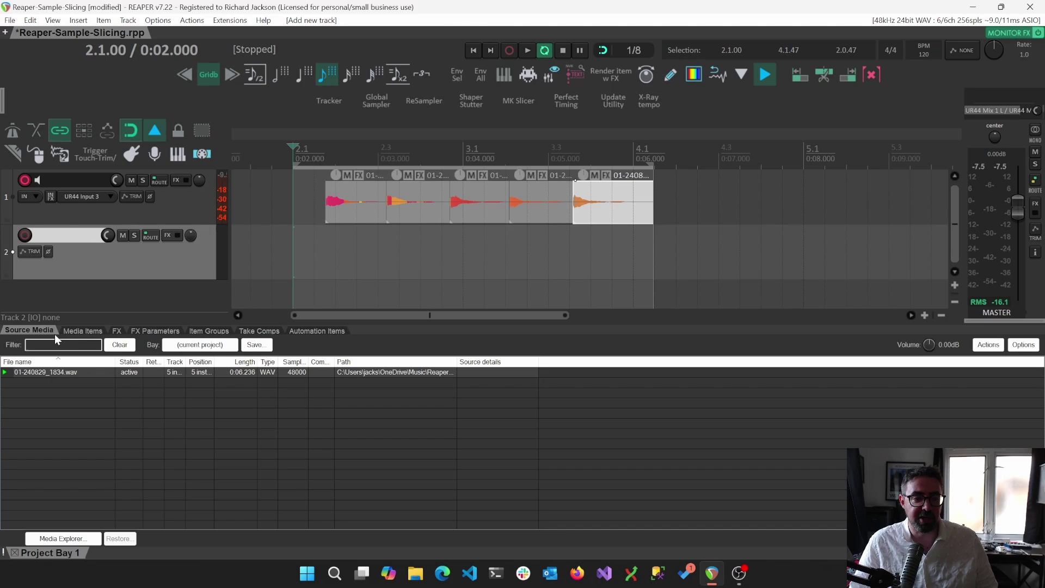
left_click(74, 330)
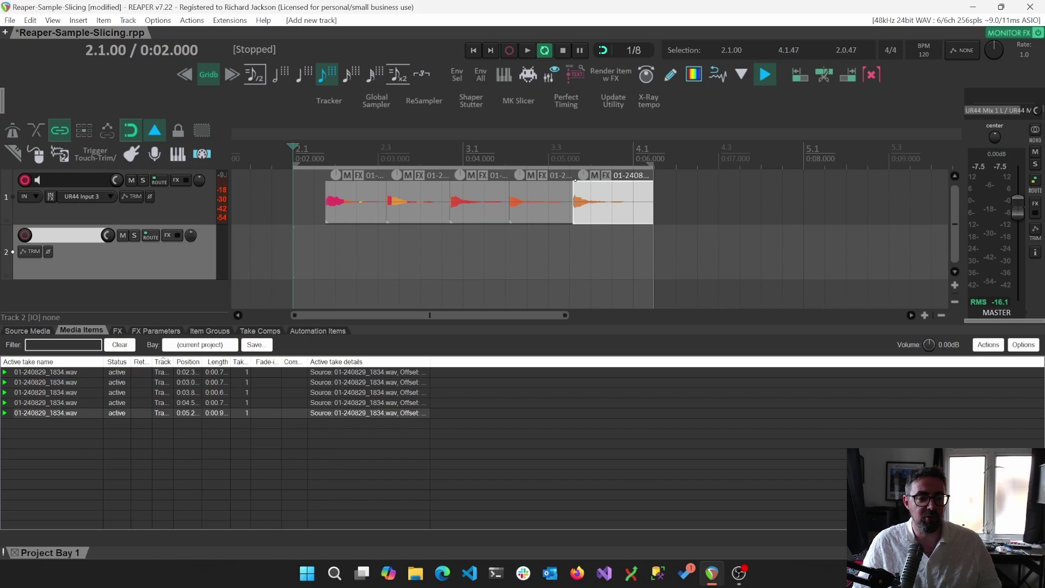
left_click(31, 331)
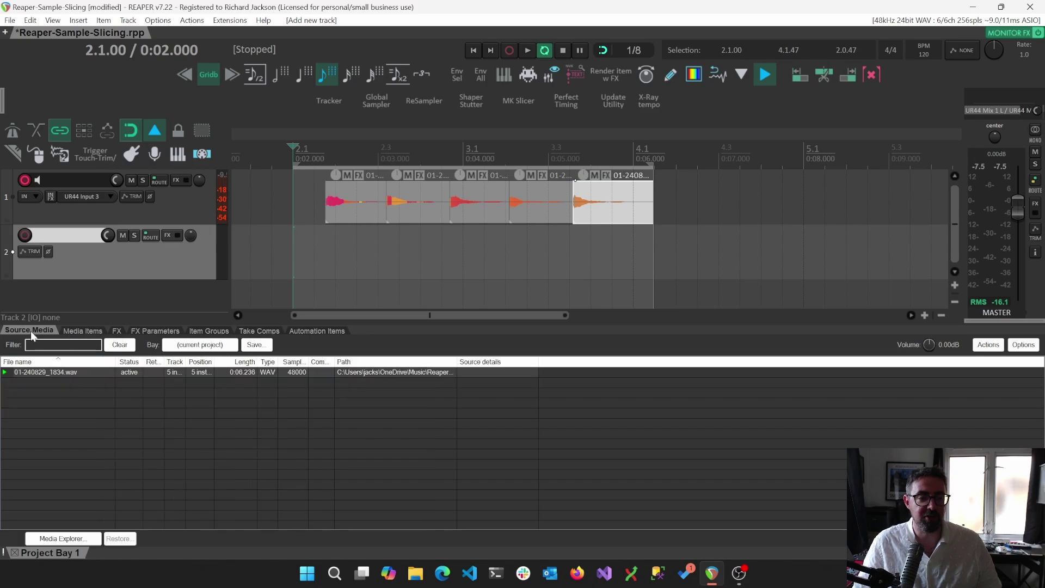
left_click(75, 336)
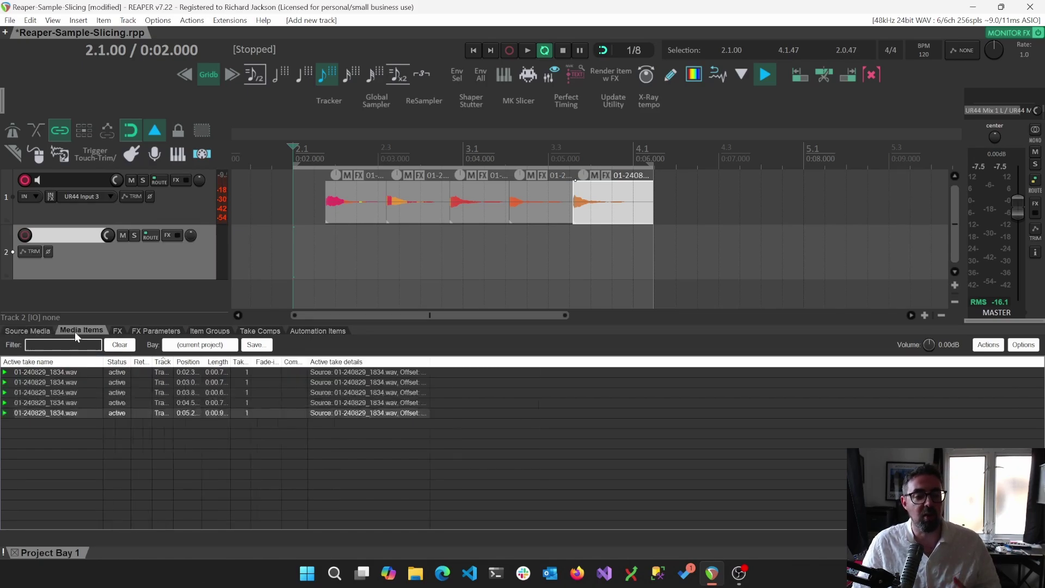
Step: Close the bay and load VST3i Sitala on track 2 with a new Untitled kit
left_click(13, 553)
left_click(167, 244)
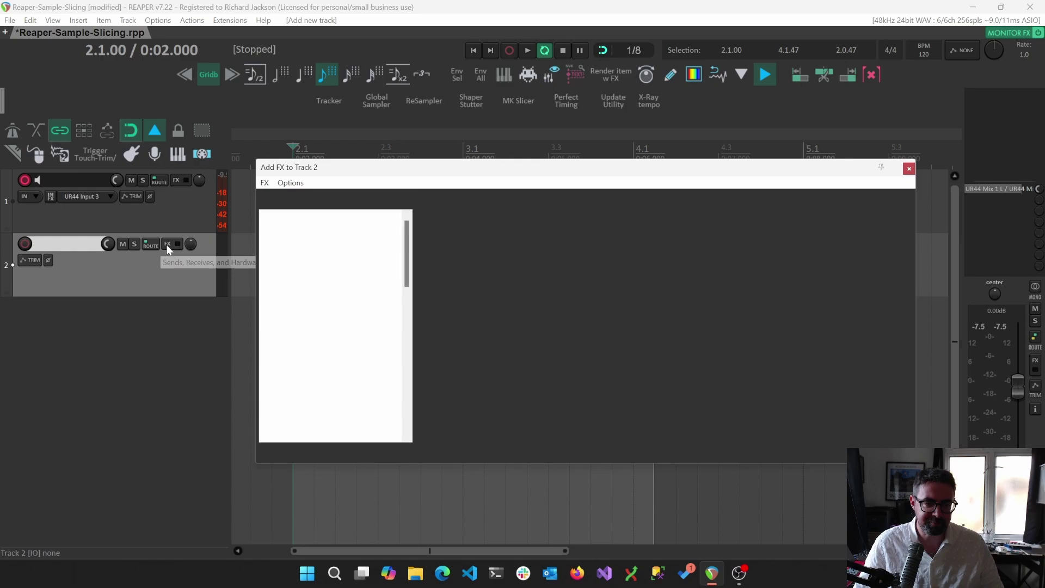
type("sital")
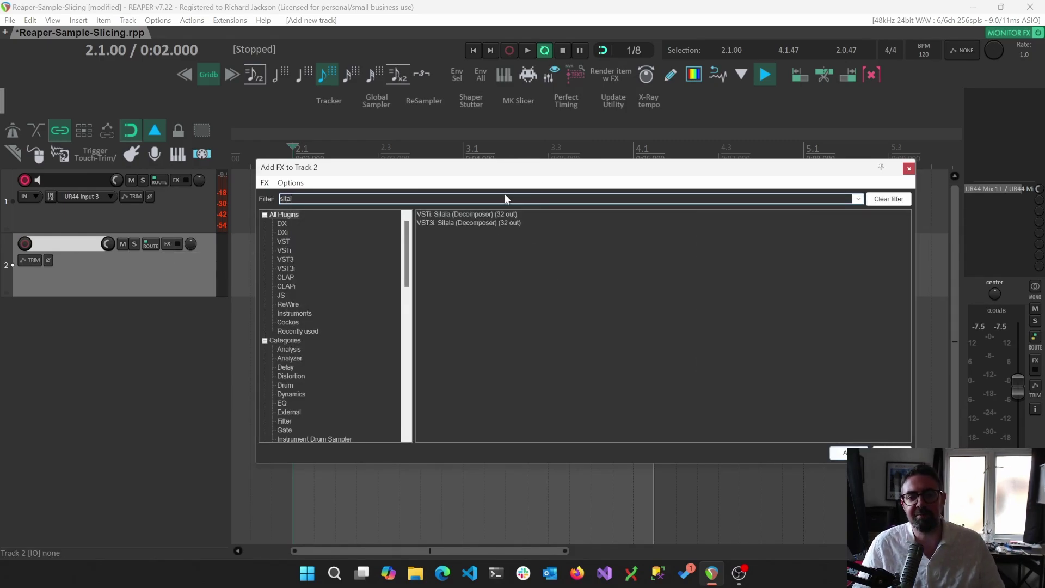
double_click(485, 223)
left_click_drag(106, 28, 437, 259)
left_click(487, 266)
left_click(466, 280)
Step: Copy the first slice from track 1 onto Sitala's bottom-left pad
left_click_drag(354, 215, 411, 523)
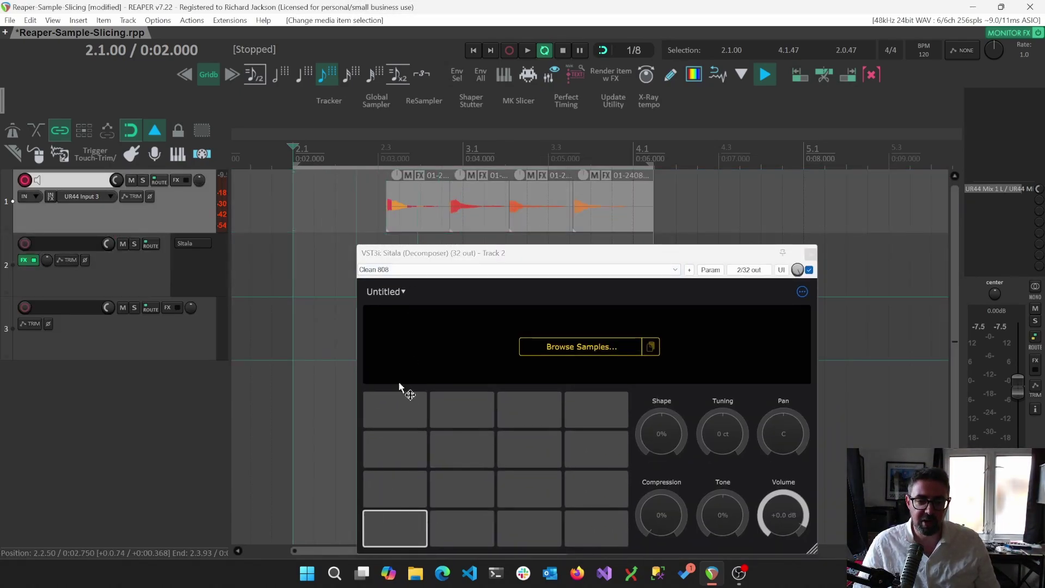
left_click_drag(400, 387, 355, 219)
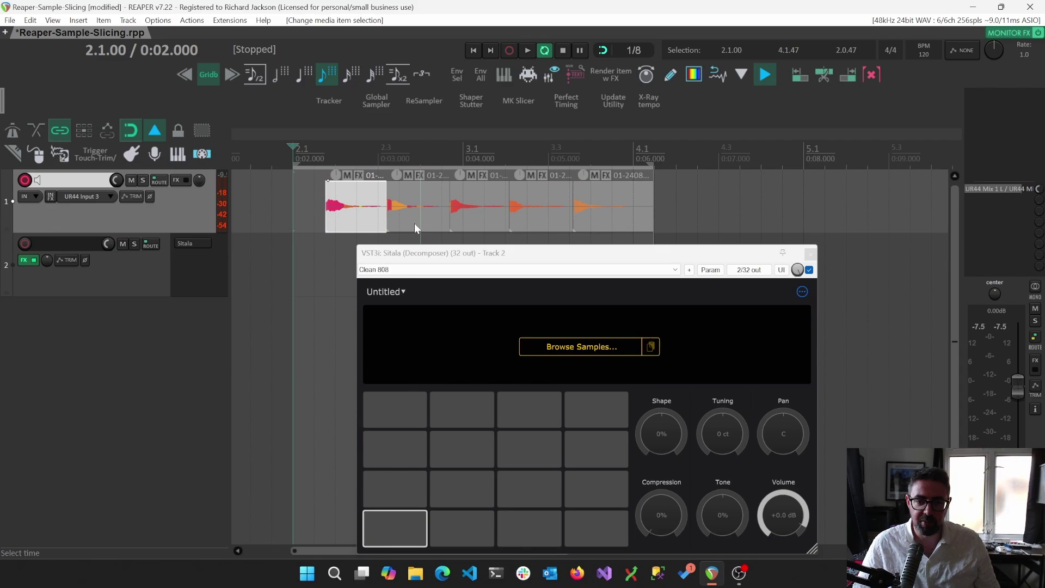
left_click_drag(455, 256, 512, 136)
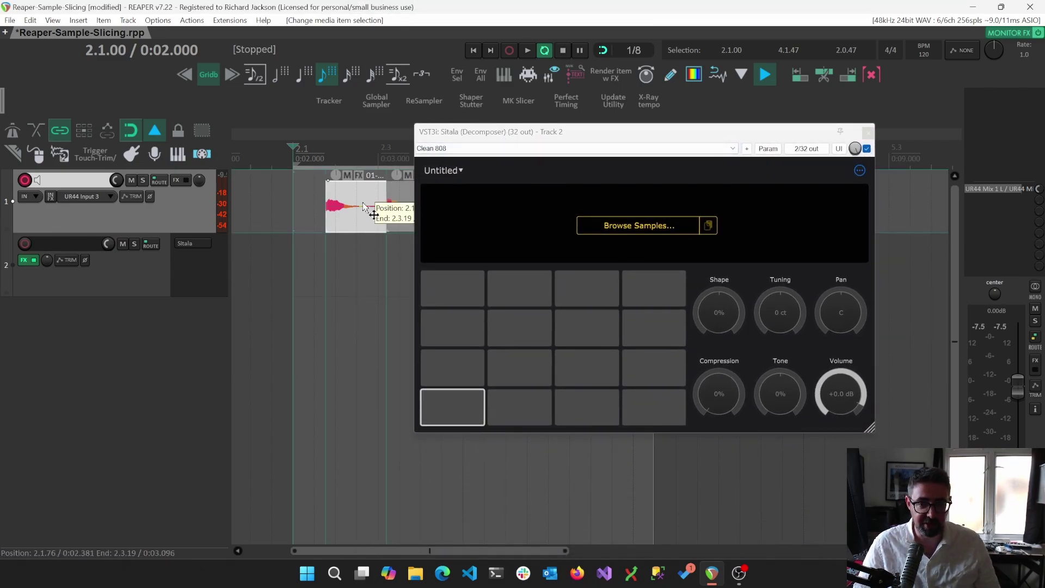
left_click_drag(364, 208, 479, 405)
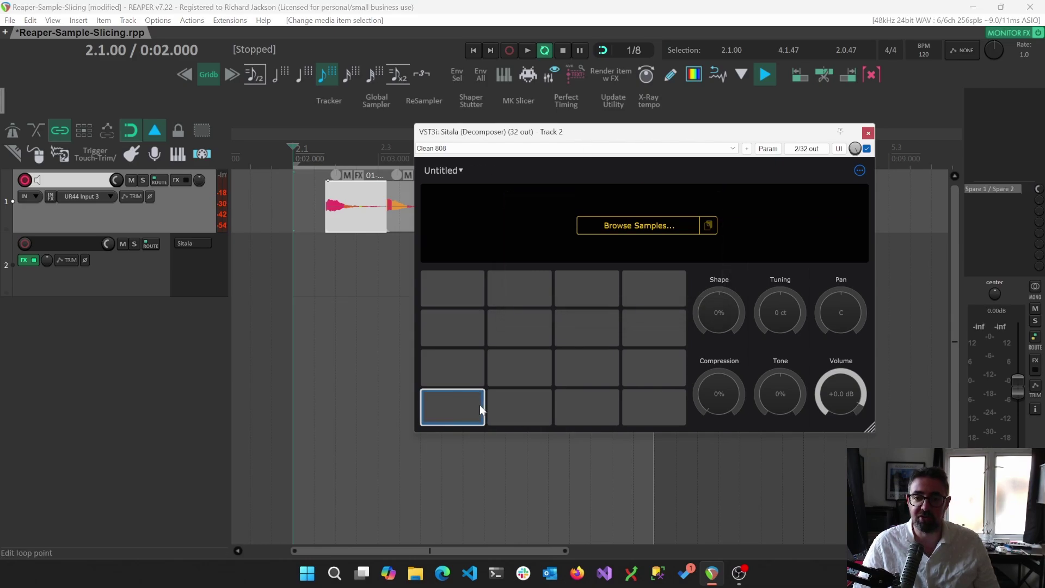
Step: Audition the first pad and load the second and third slices onto the next pads
left_click(464, 406)
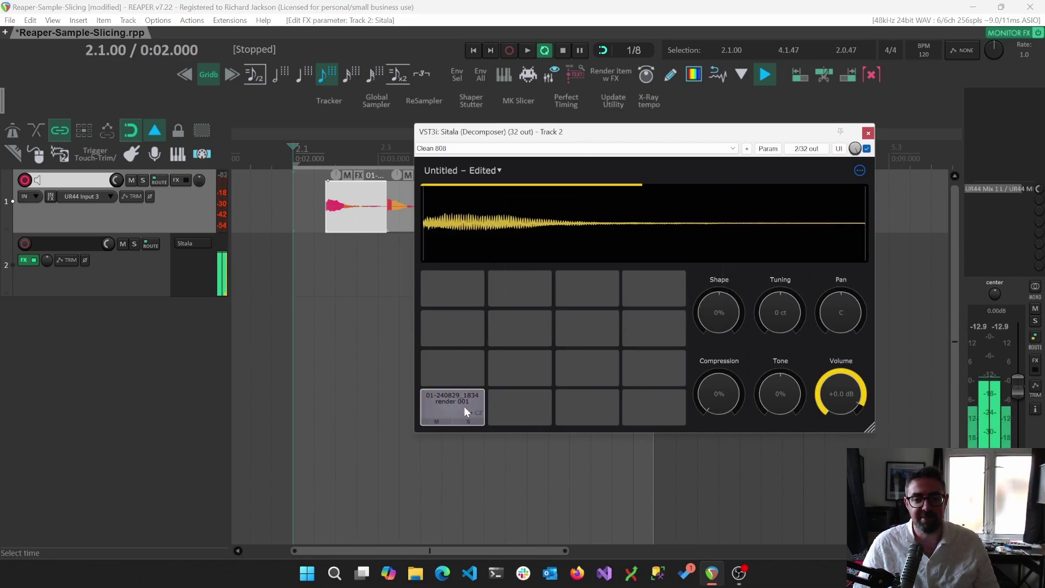
left_click_drag(566, 132, 349, 281)
left_click_drag(414, 207, 354, 464)
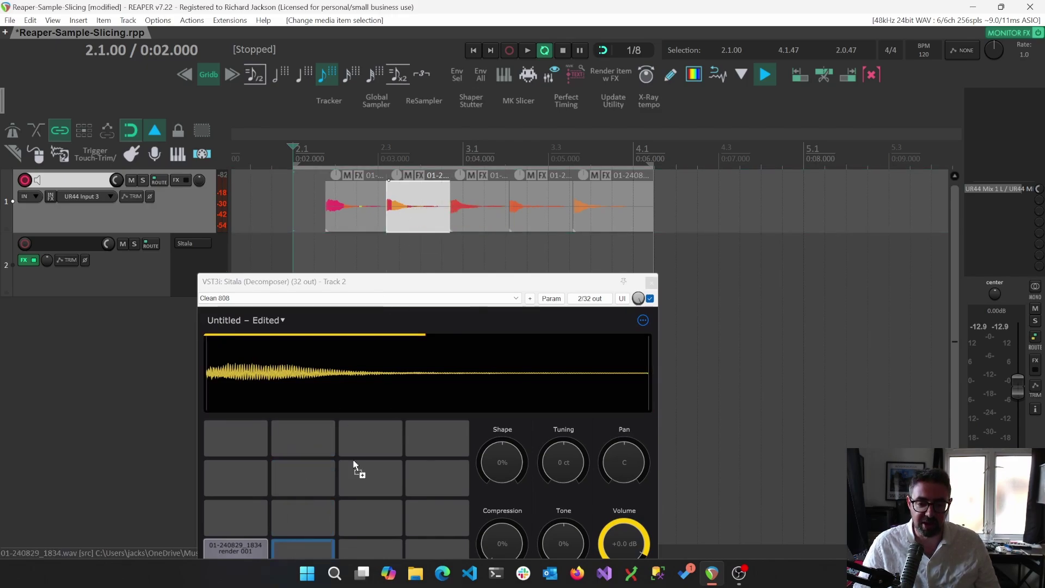
left_click(482, 209)
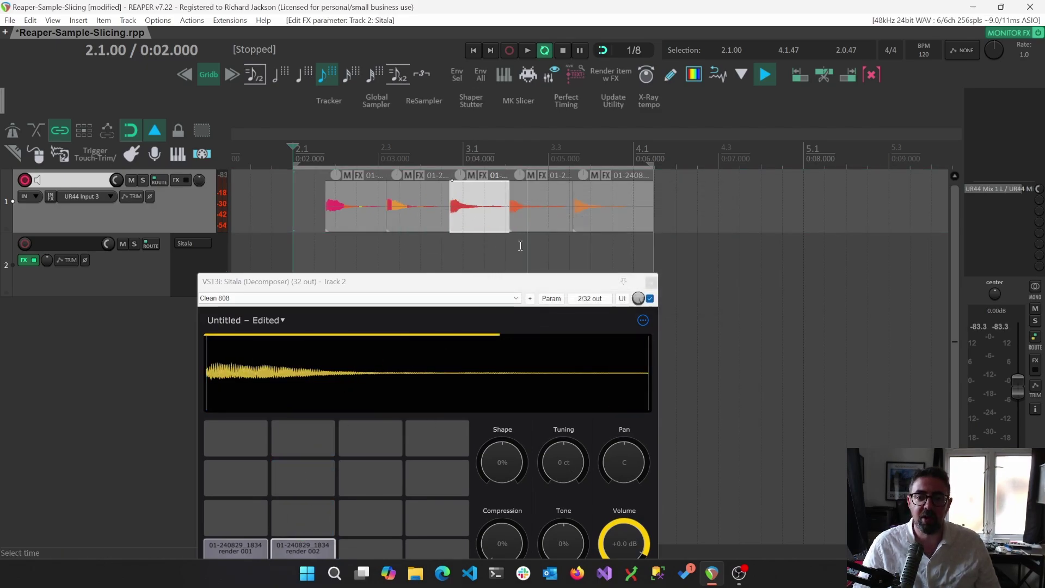
left_click(614, 210, "shift")
left_click_drag(614, 209, 357, 547)
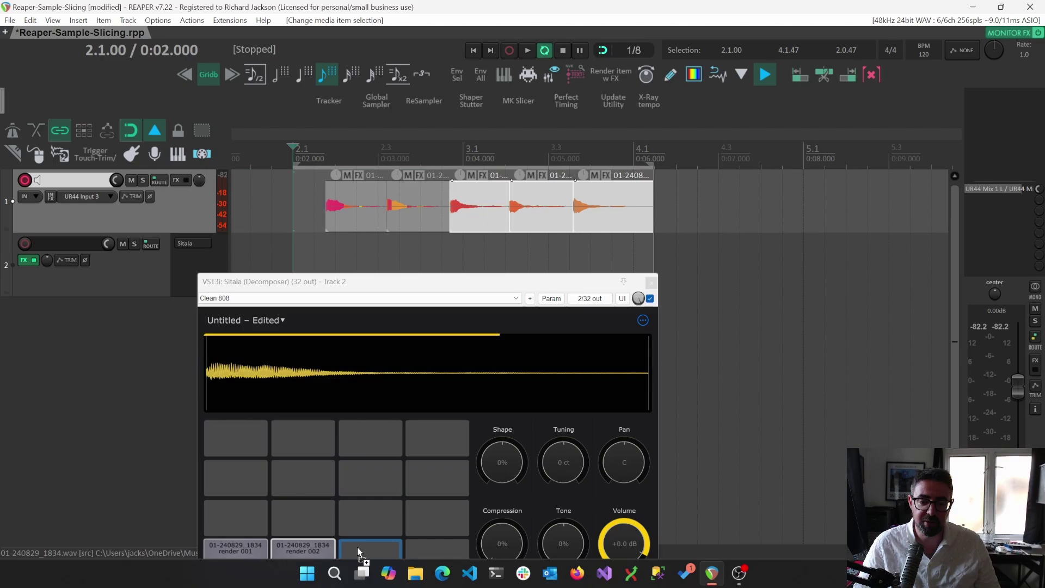
left_click_drag(420, 516, 360, 550)
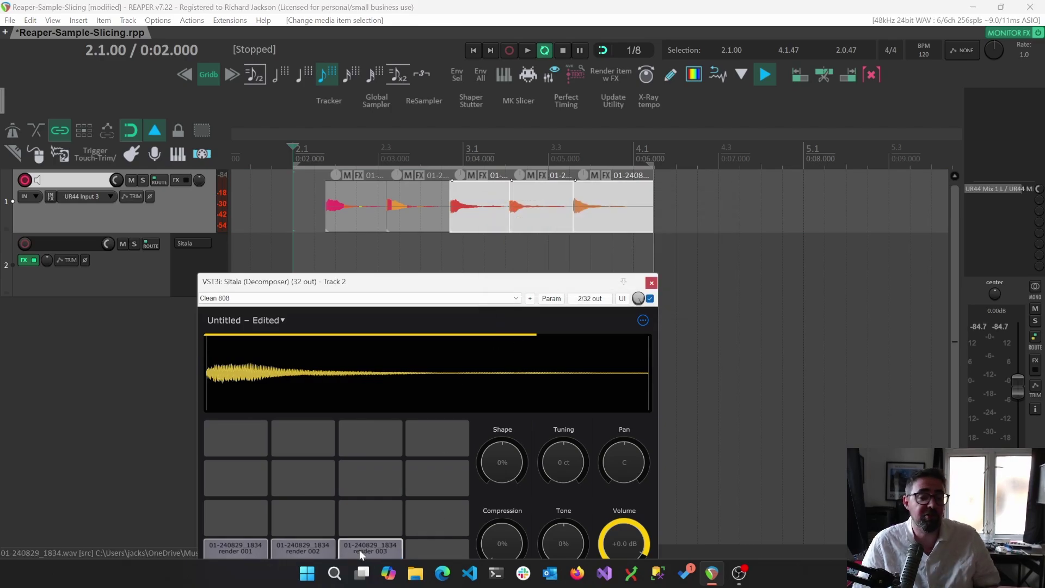
Step: Load the fourth slice onto pad four and the fifth onto an empty pad as render 005
left_click_drag(524, 217, 424, 549)
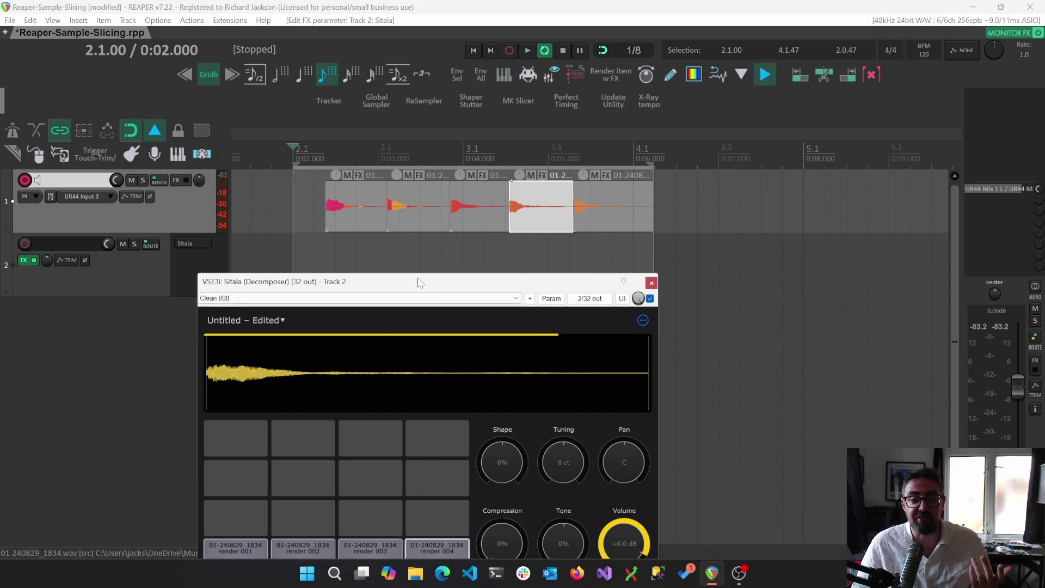
left_click_drag(415, 281, 519, 249)
left_click_drag(588, 195, 357, 439)
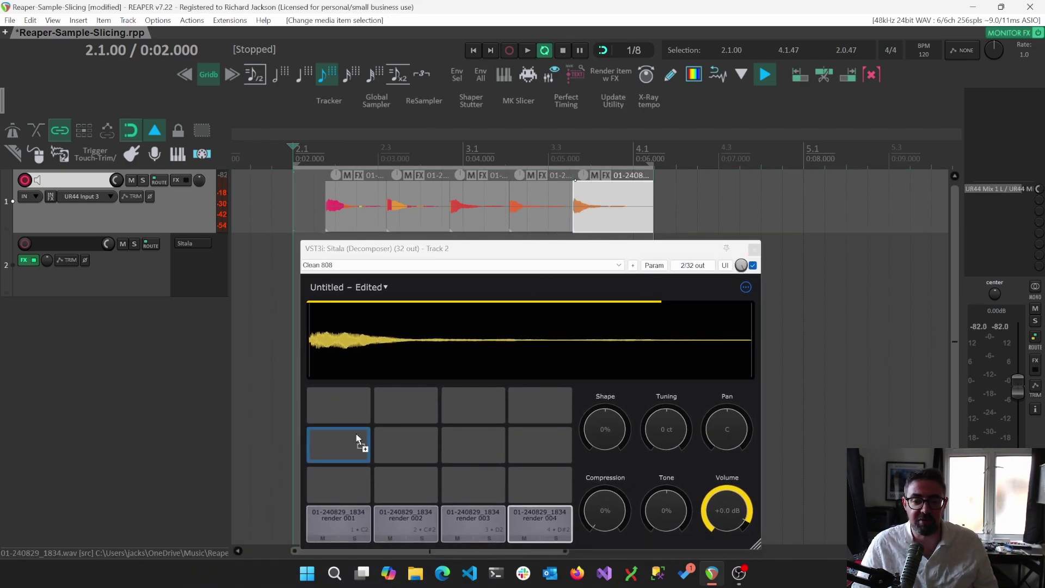
left_click_drag(362, 496, 361, 495)
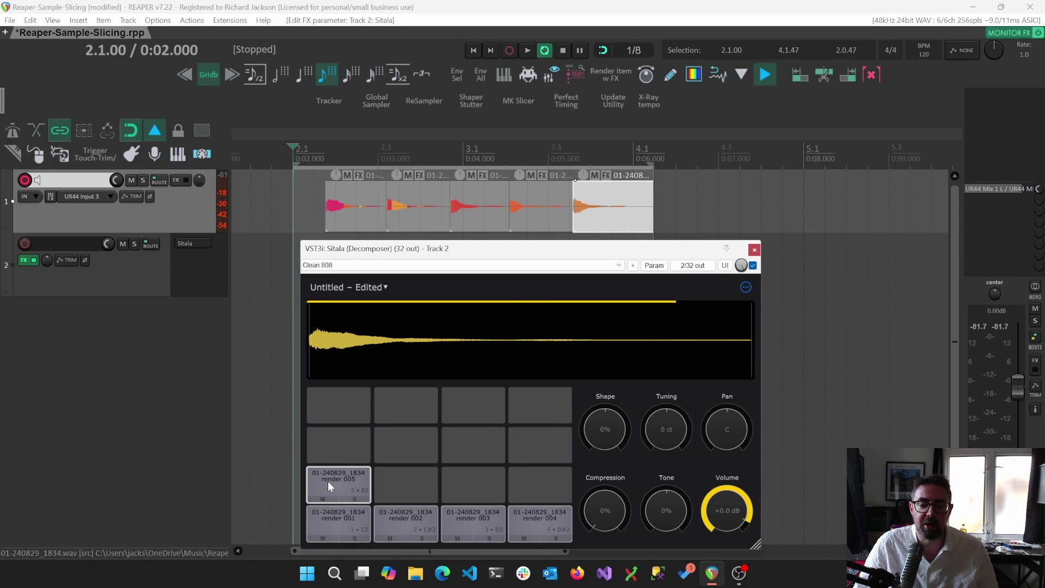
Step: Audition the Sitala pads from render 002 through render 004
left_click(381, 510)
left_click(381, 511)
left_click(472, 518)
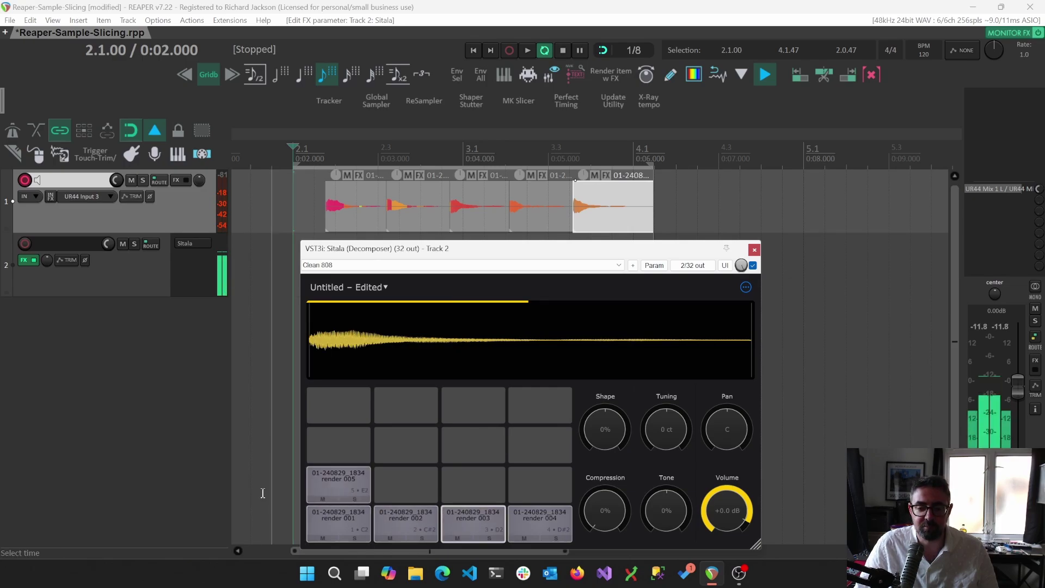
left_click(337, 486)
left_click(472, 524)
left_click(519, 527)
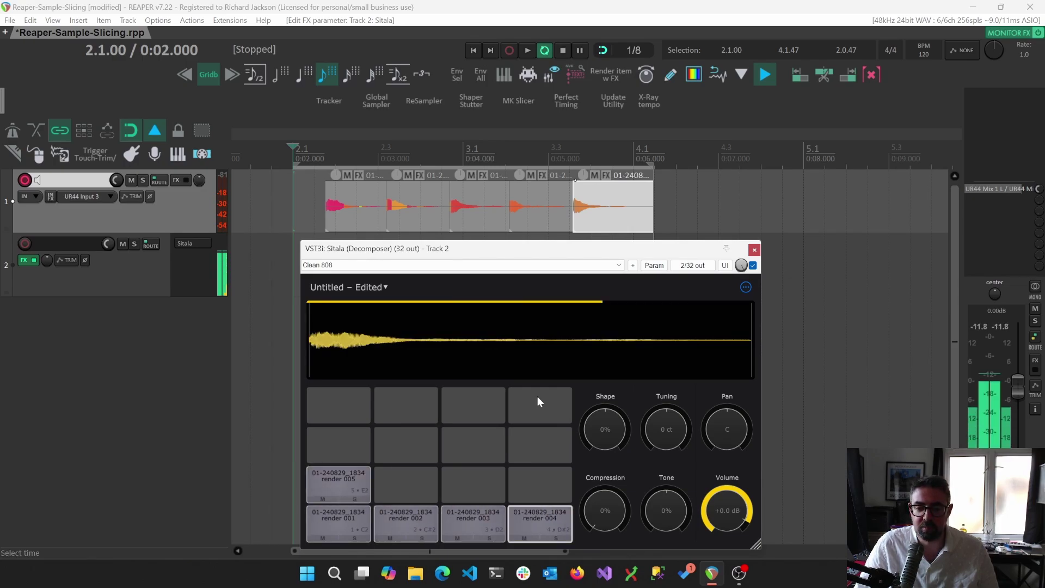
Step: Reverse the render 004 sample, move its start marker later, and play it back
right_click(706, 318)
left_click(662, 184)
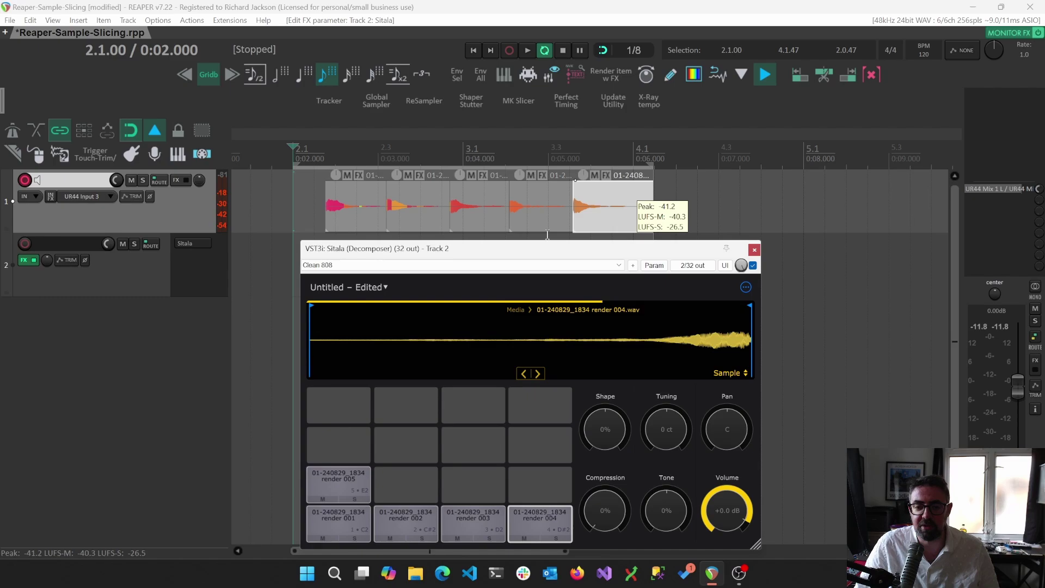
left_click_drag(311, 315, 638, 317)
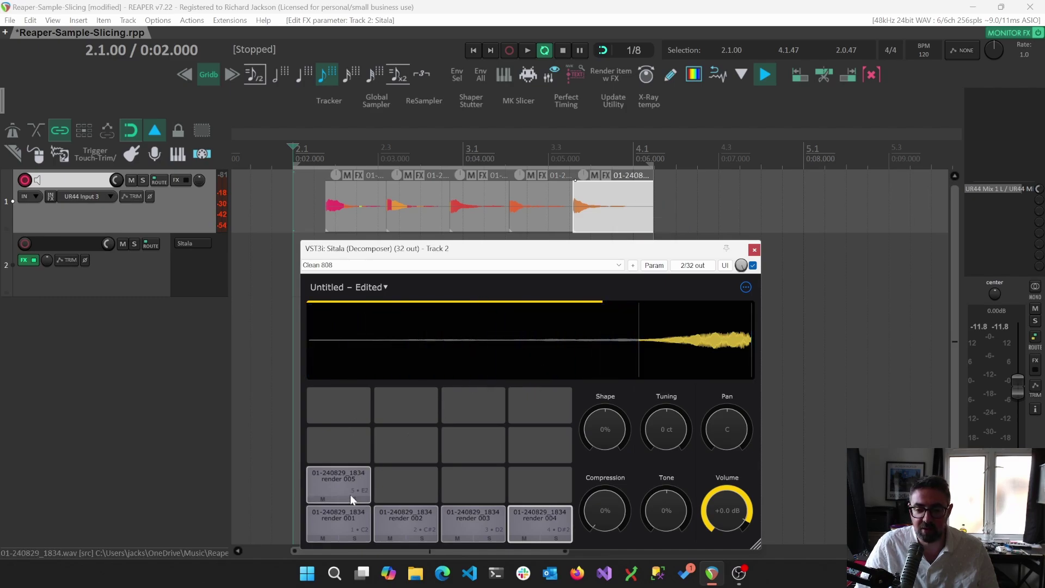
left_click(550, 516)
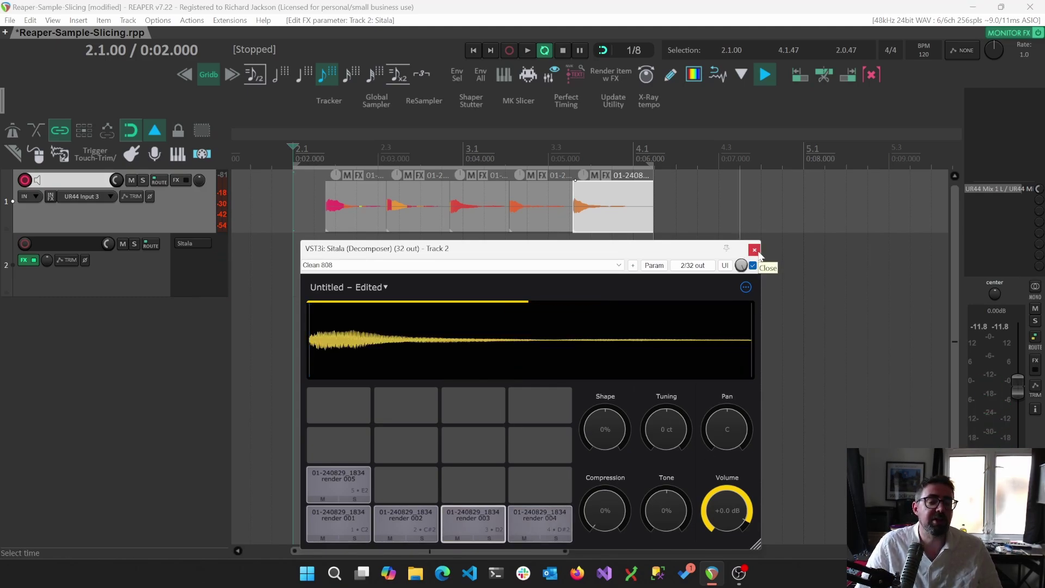
Step: Close Sitala, add Track 3, and load Groove Agent on it
left_click(755, 250)
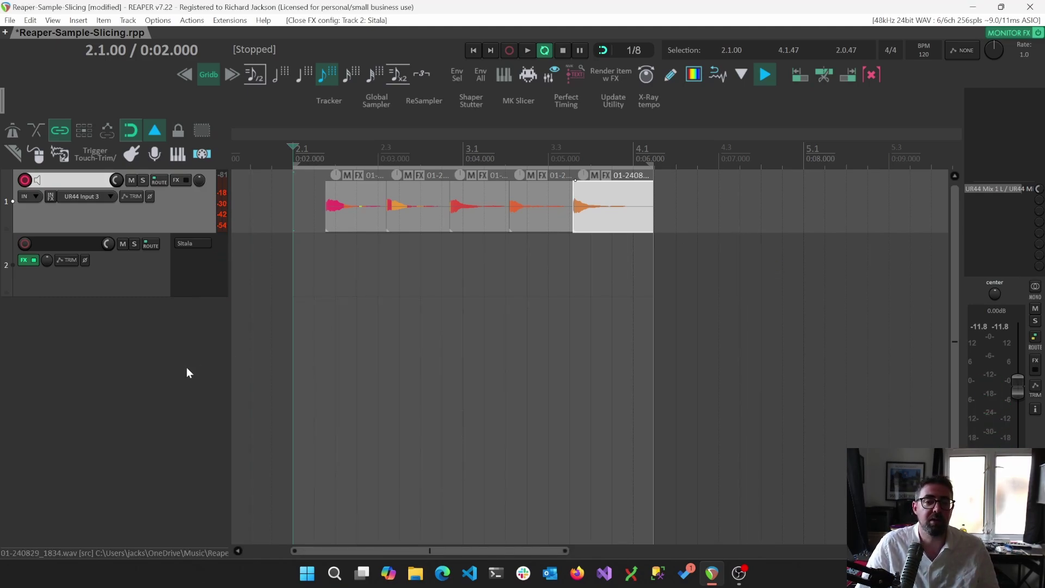
double_click(125, 355)
left_click(167, 308)
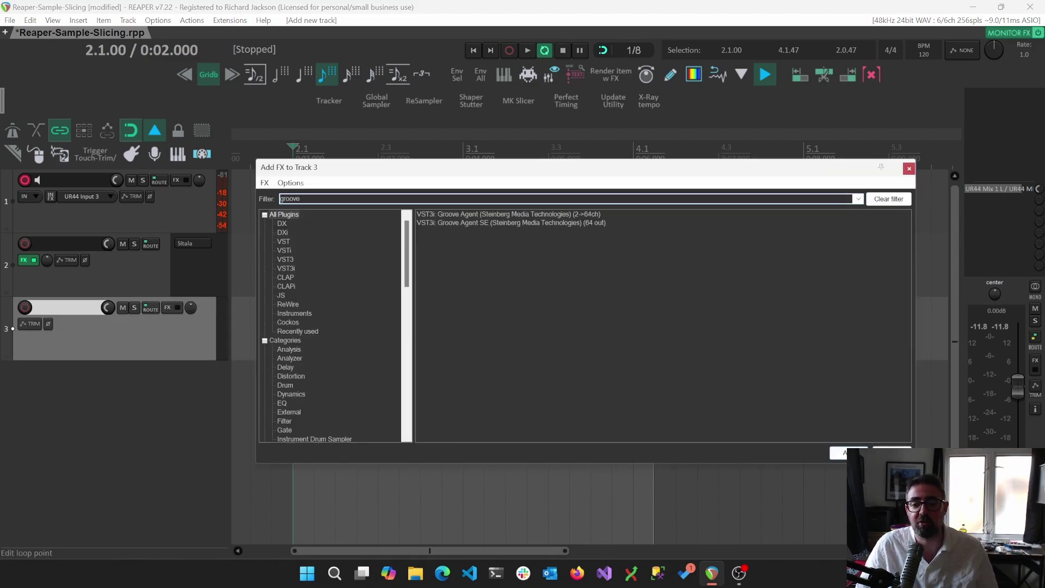
left_click(493, 217)
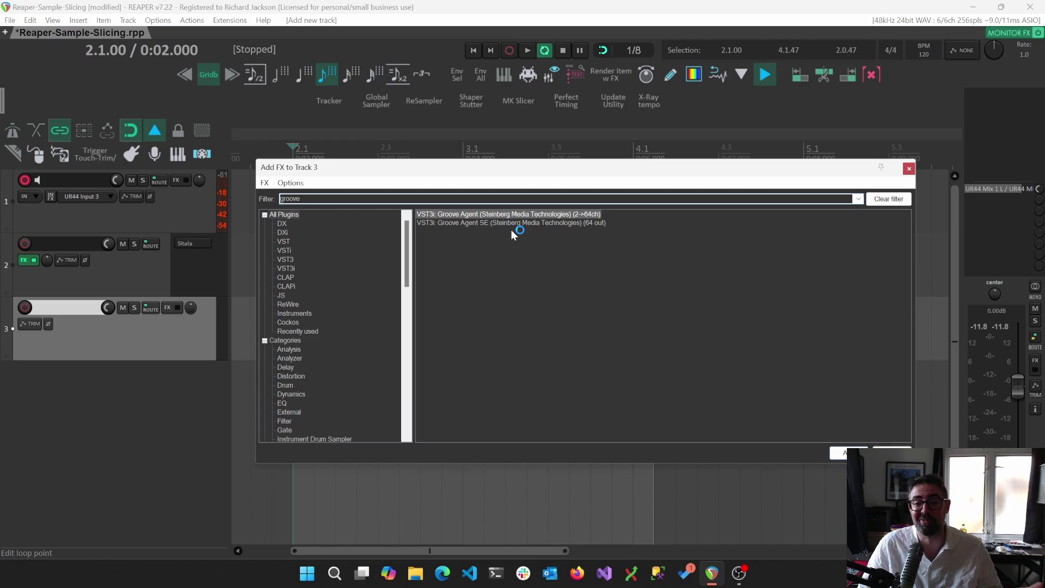
double_click(517, 215)
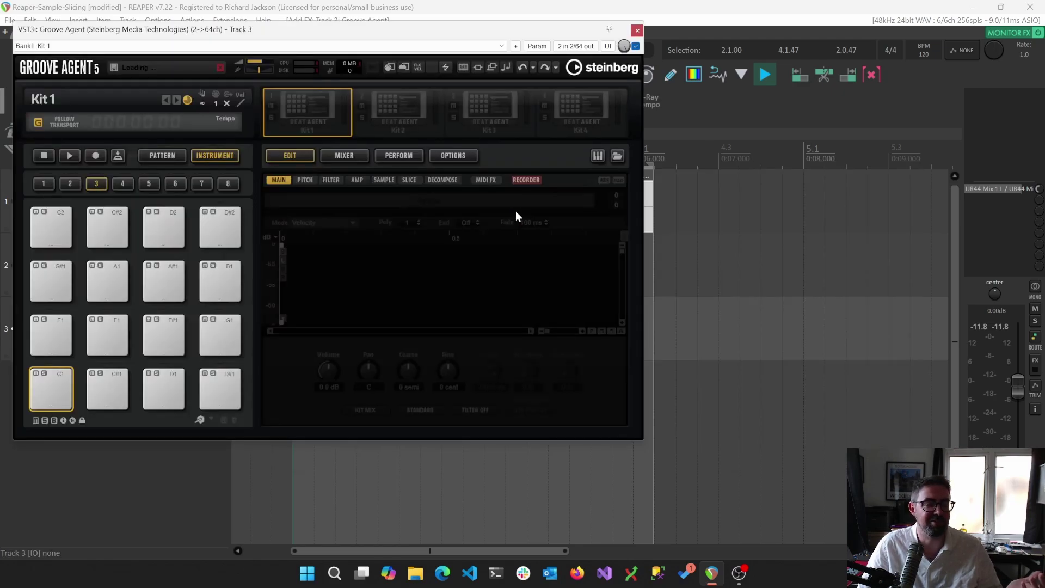
left_click(638, 31)
left_click(193, 308)
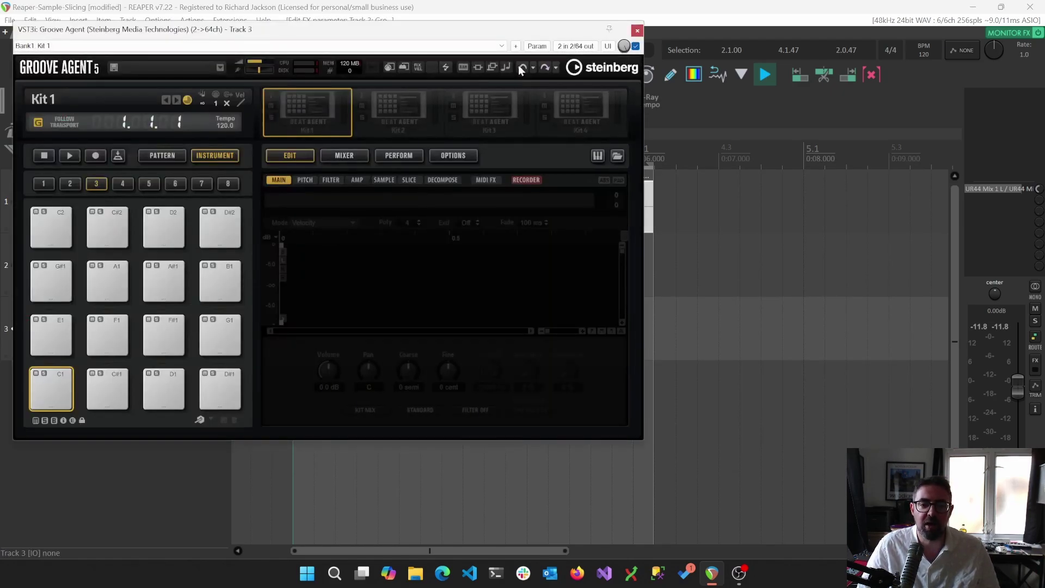
left_click(638, 30)
Step: Replace Track 3's Groove Agent with Groove Agent SE and display its window
right_click(206, 308)
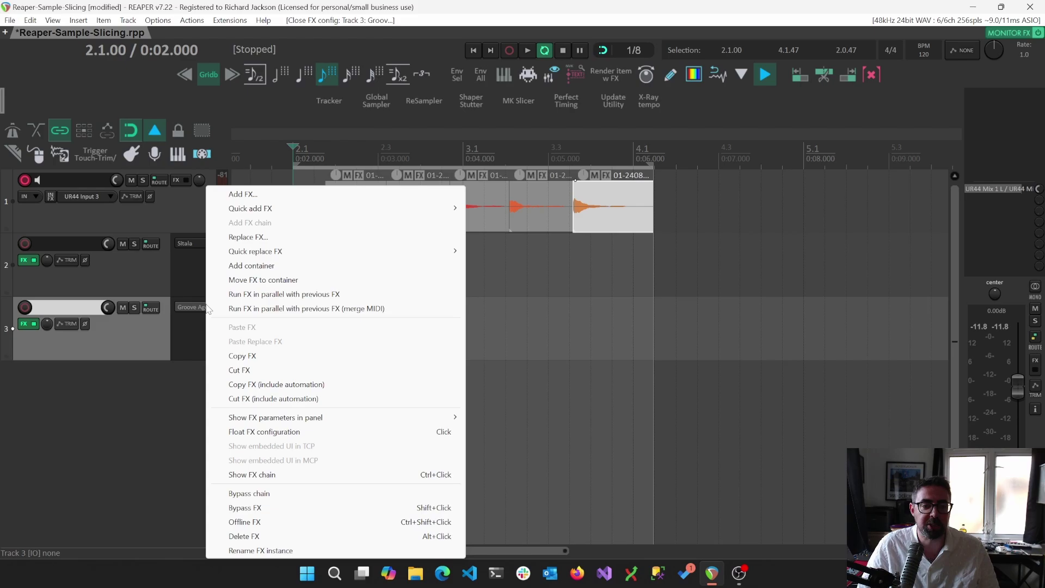
left_click(296, 238)
double_click(439, 223)
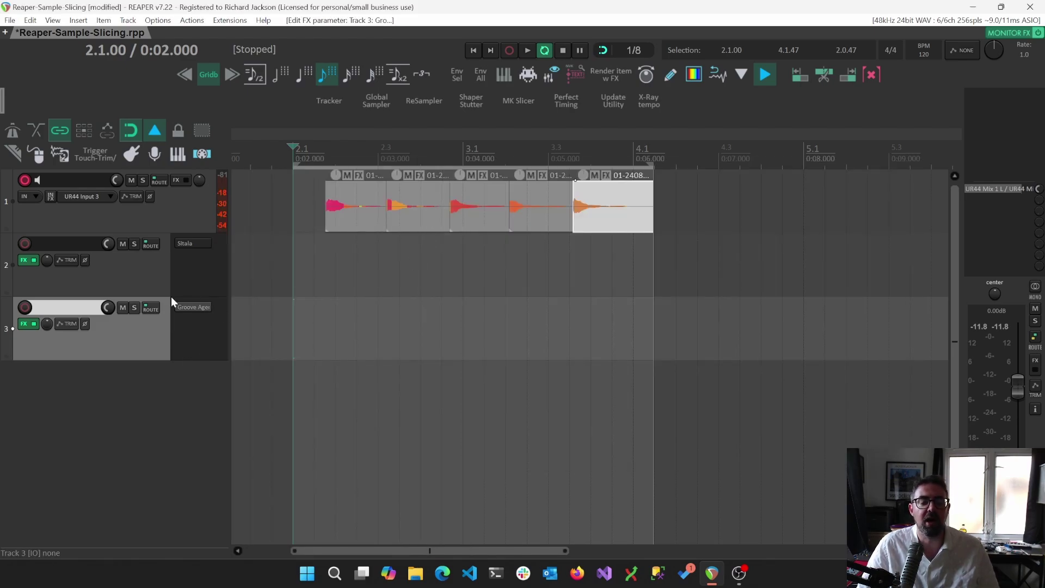
left_click(190, 307)
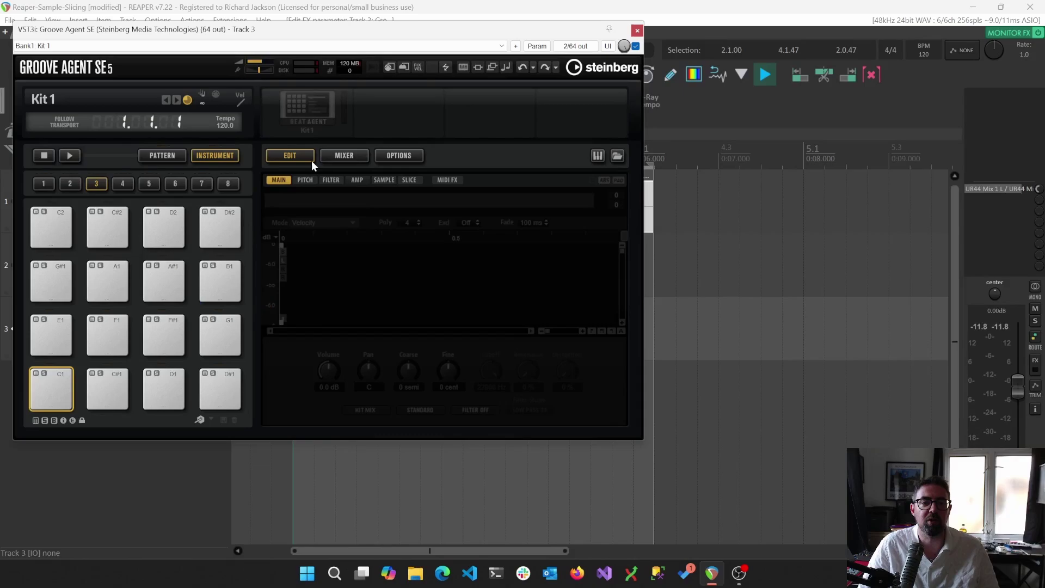
left_click_drag(268, 36, 654, 110)
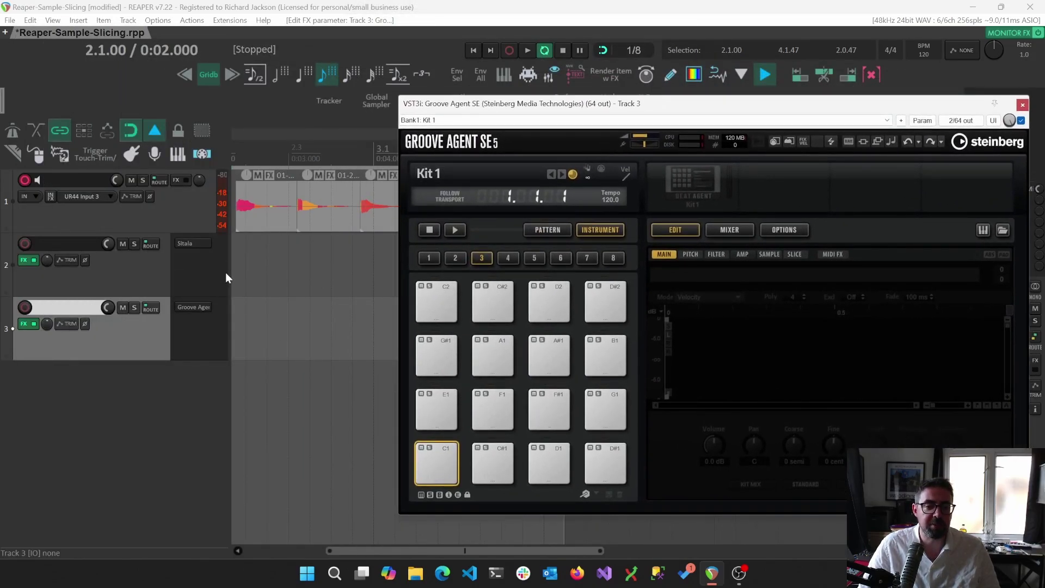
left_click_drag(230, 272, 154, 272)
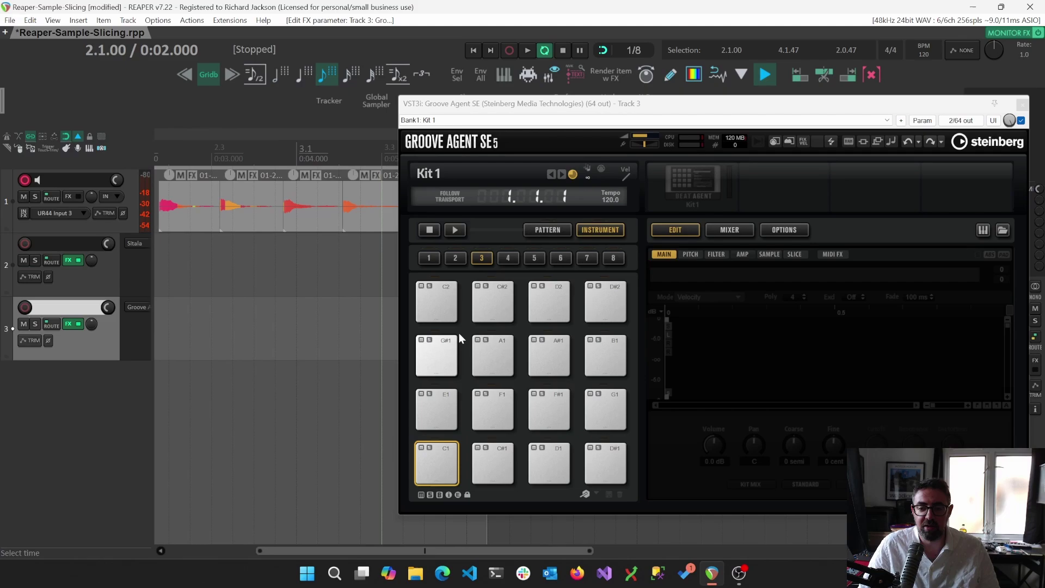
left_click(186, 208)
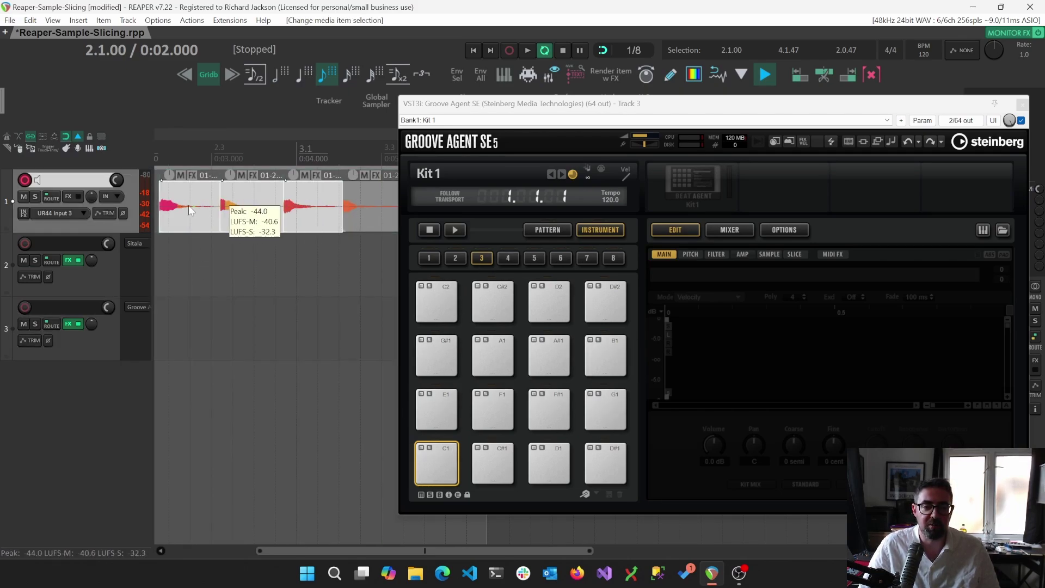
left_click_drag(201, 208, 494, 453)
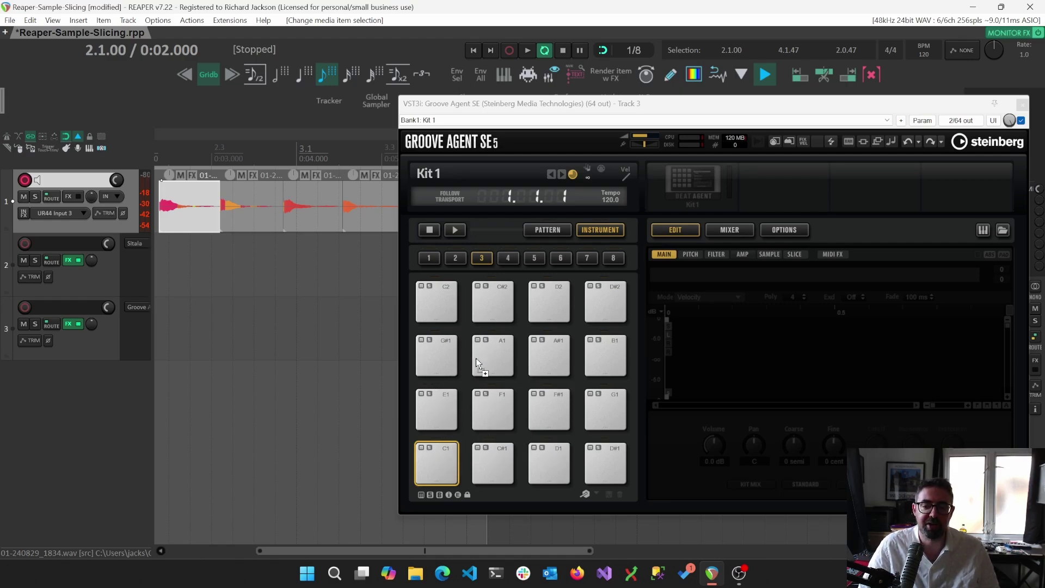
left_click_drag(476, 362, 188, 205)
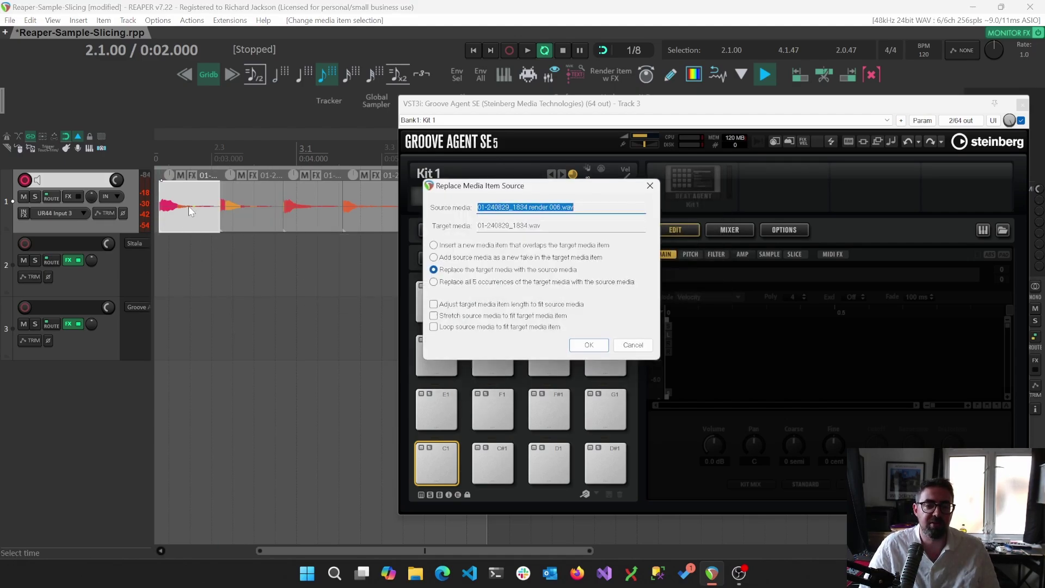
left_click(650, 186)
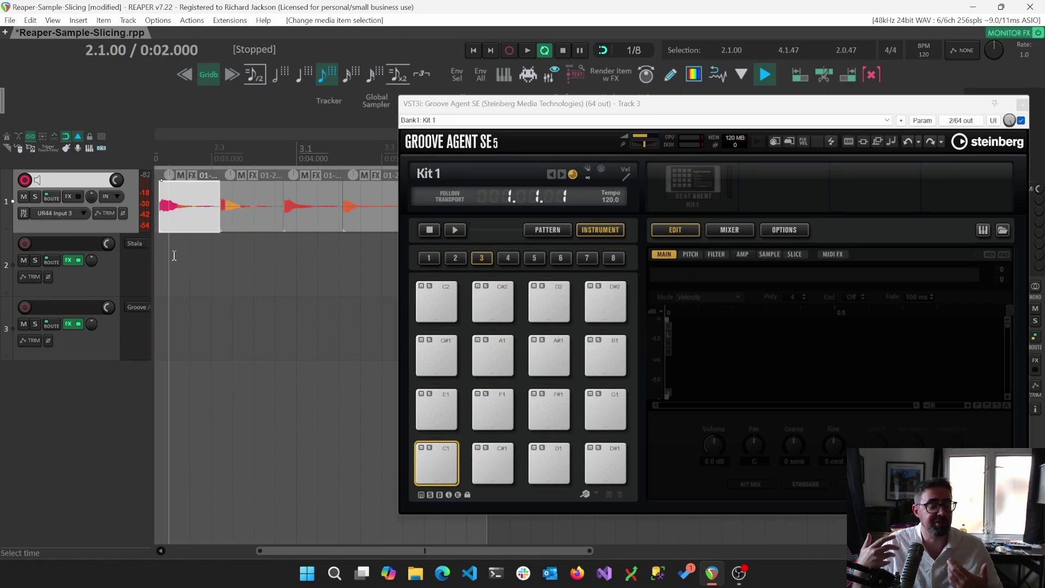
left_click_drag(511, 107, 769, 68)
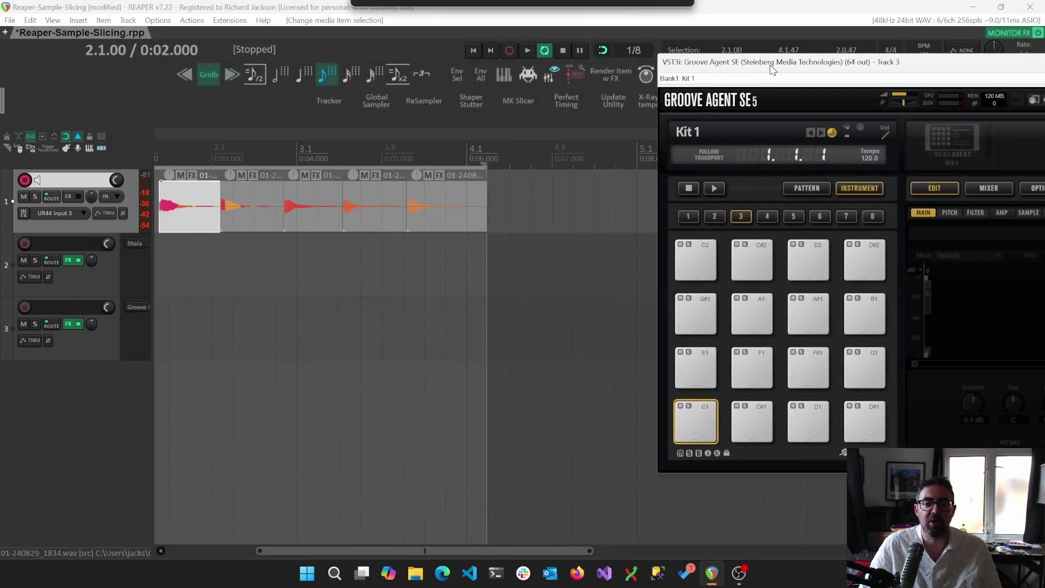
Step: From the Project Bay's Source Media list, load 01-240829_1834.wav onto Groove Agent SE pad C1
left_click(77, 21)
mouse_move(60, 21)
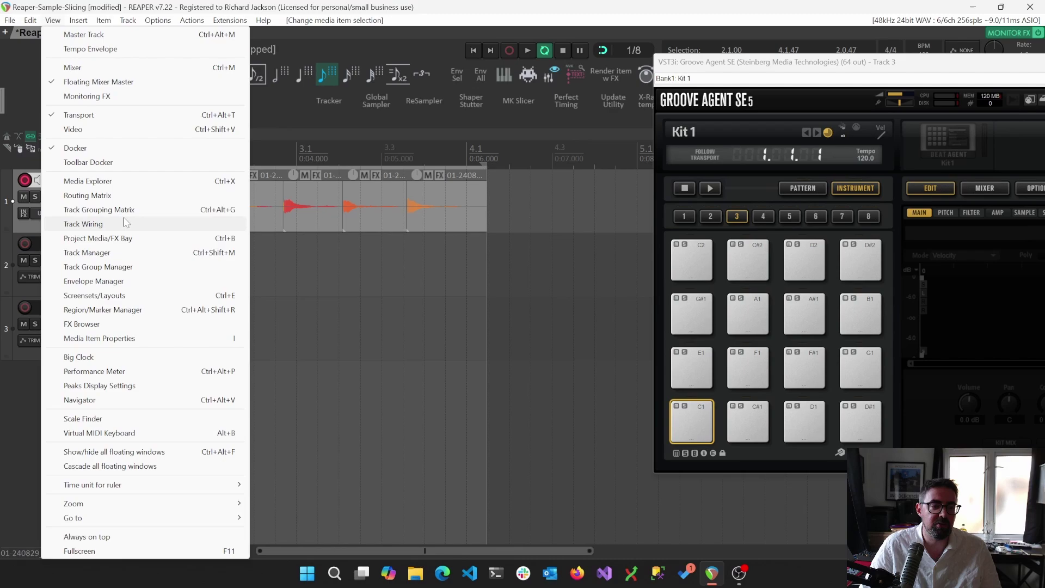
left_click(138, 242)
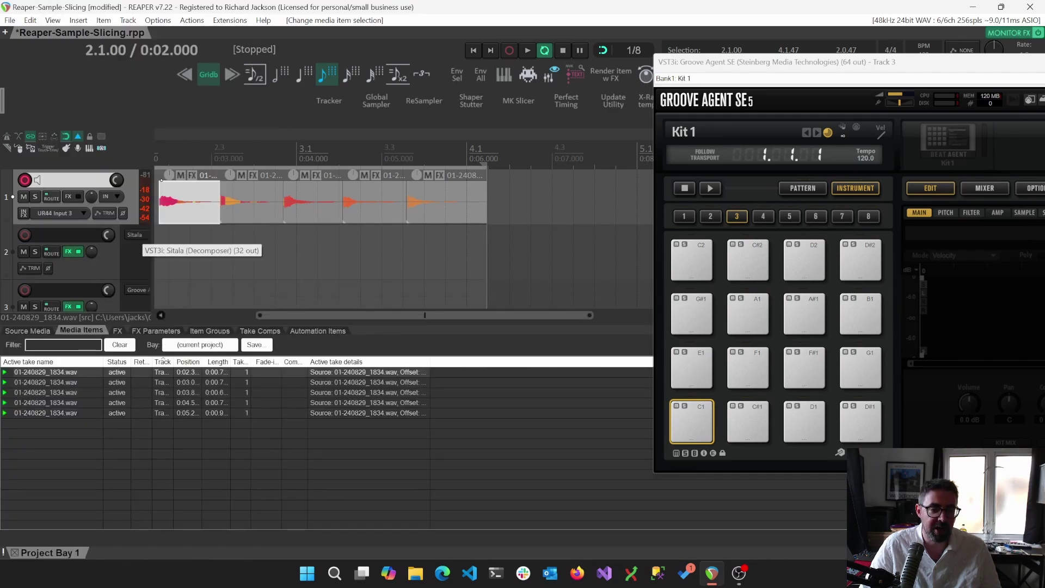
left_click(36, 333)
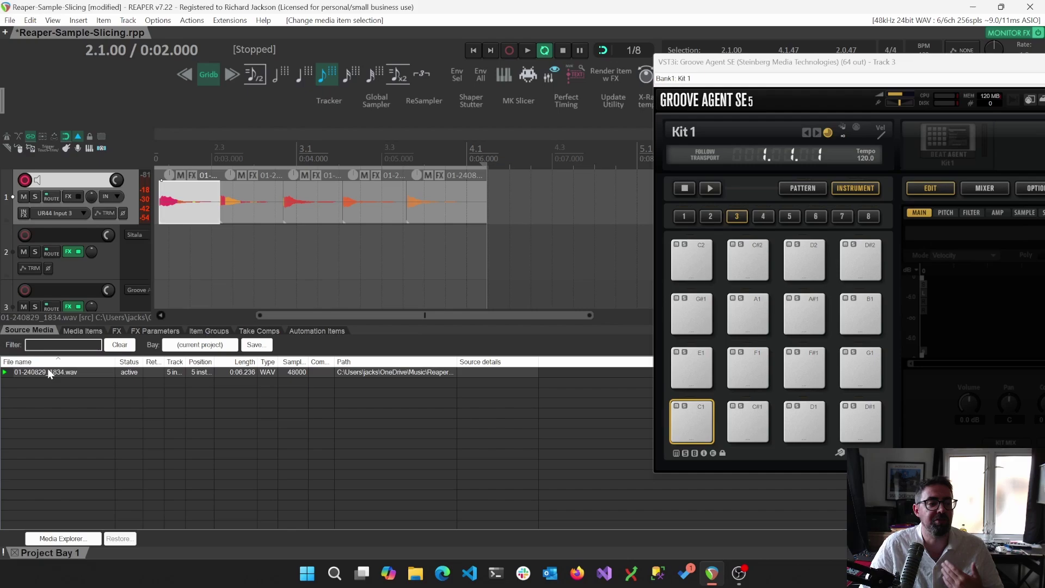
left_click_drag(48, 371, 692, 415)
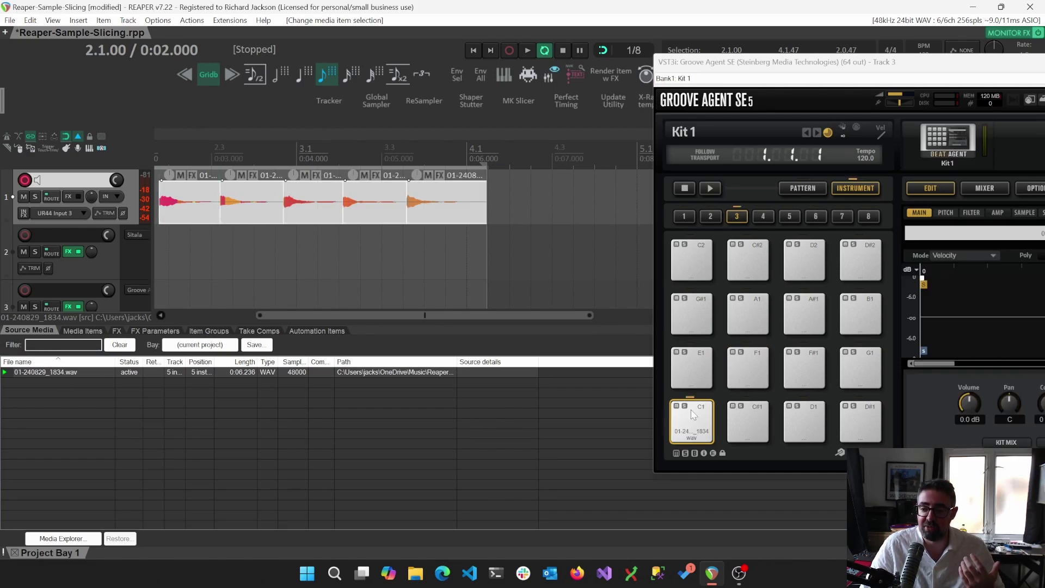
Step: Move pad C1's sample start to the first note and audition the pad
left_click_drag(897, 65, 367, 107)
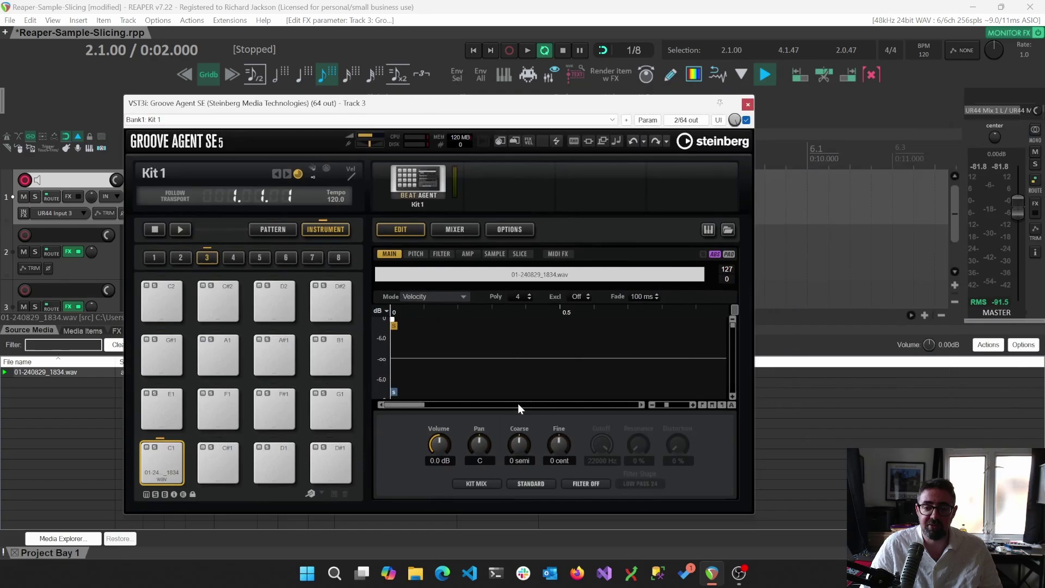
left_click(713, 405)
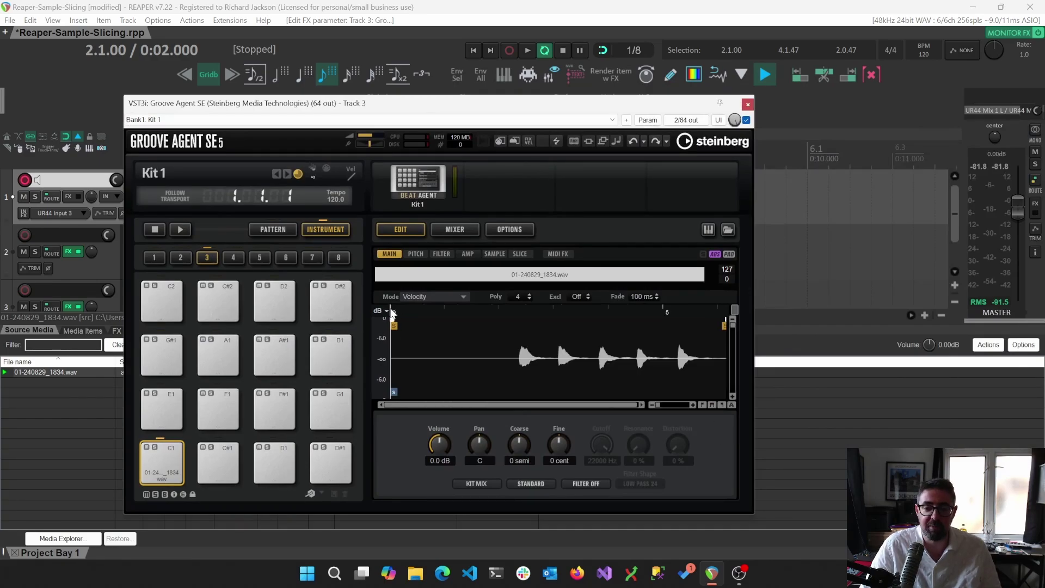
left_click_drag(391, 329, 518, 326)
left_click(157, 455)
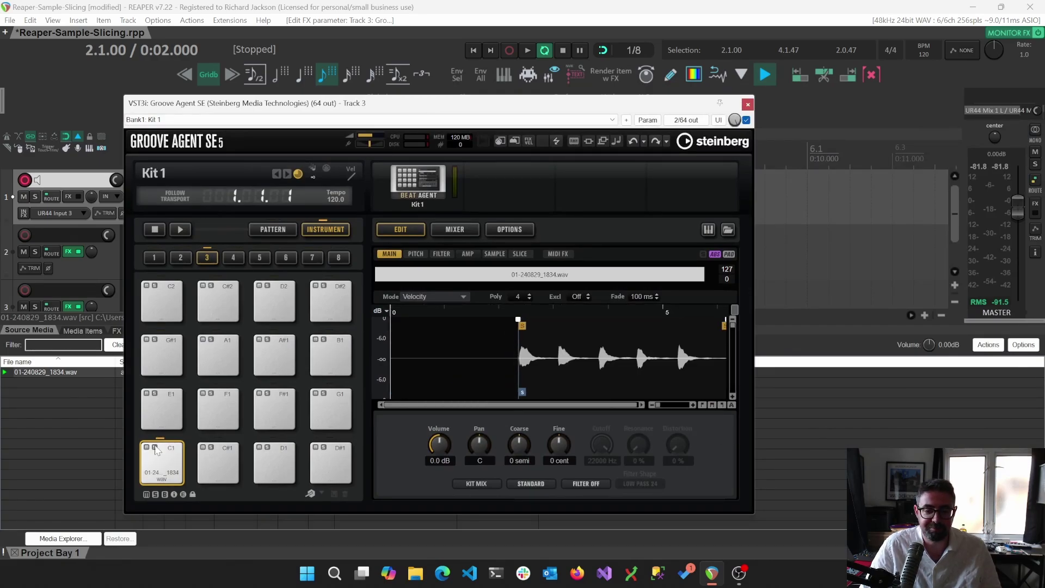
left_click(166, 463)
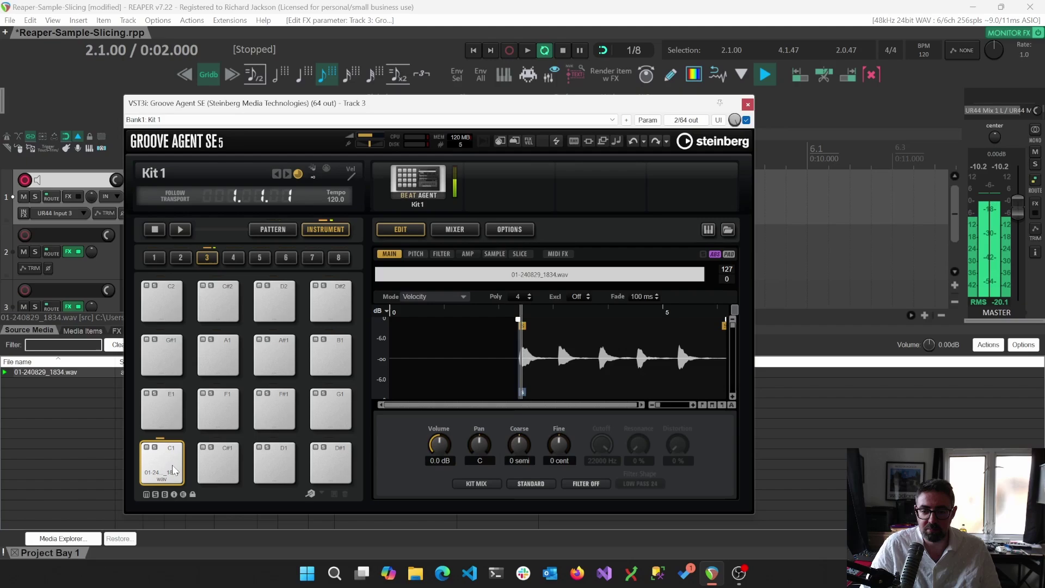
left_click(173, 469)
left_click(174, 469)
left_click(173, 470)
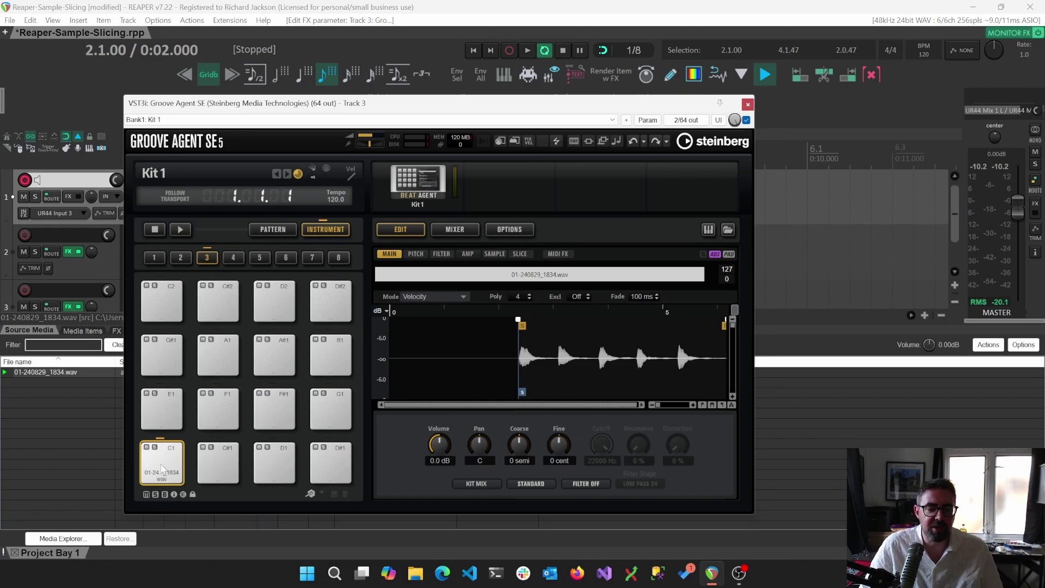
Step: Copy pad C1's piano sample and paste it onto pad C#1
left_click(226, 462)
left_click_drag(218, 469, 183, 466)
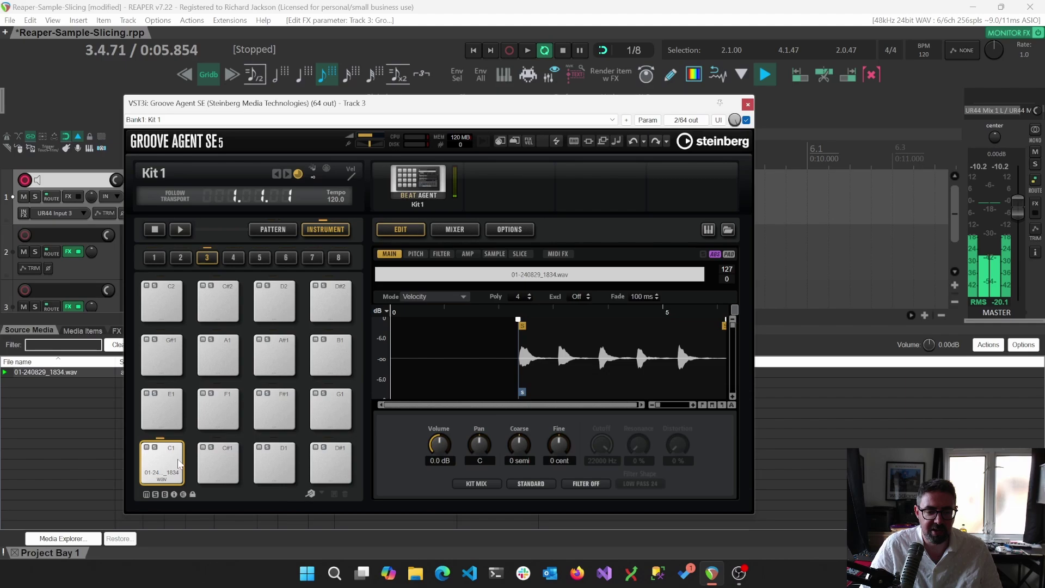
right_click(183, 466)
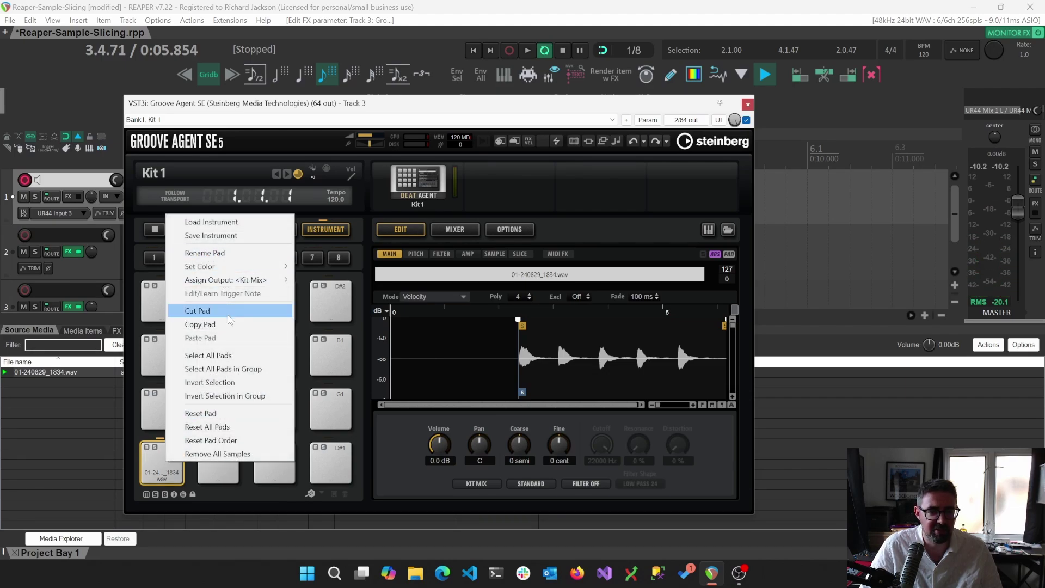
left_click(228, 324)
right_click(226, 462)
left_click(257, 332)
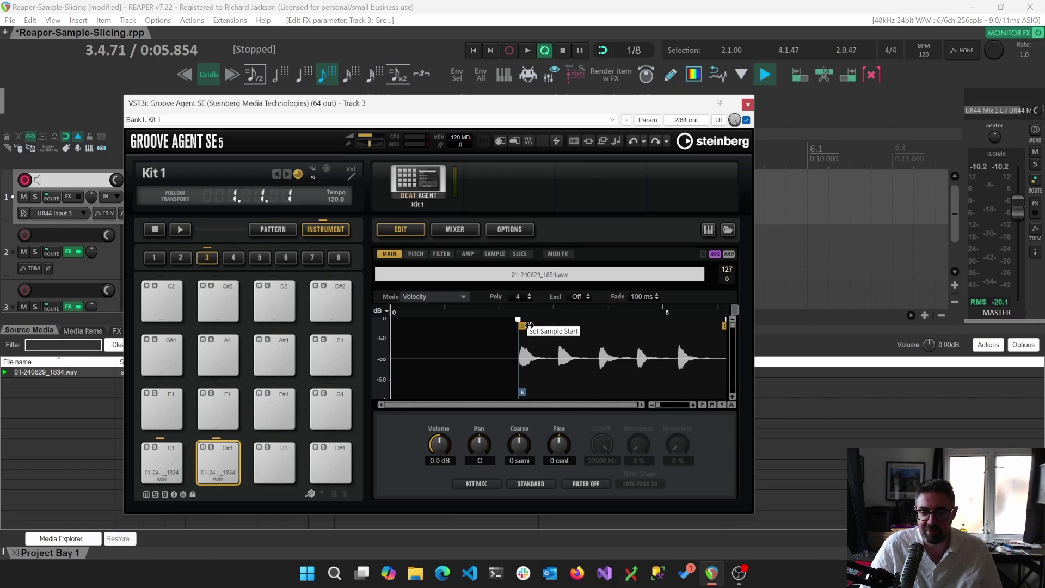
Step: Trim pad C#1 to the second note and pad C1 to the first note, then close Groove Agent
left_click_drag(530, 325, 555, 320)
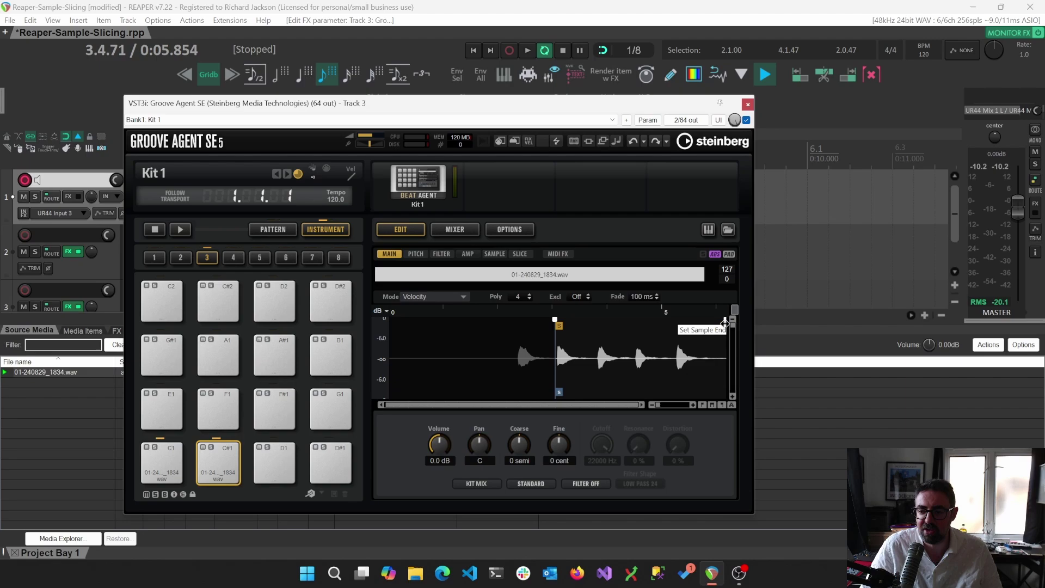
left_click_drag(725, 324, 605, 332)
left_click(166, 471)
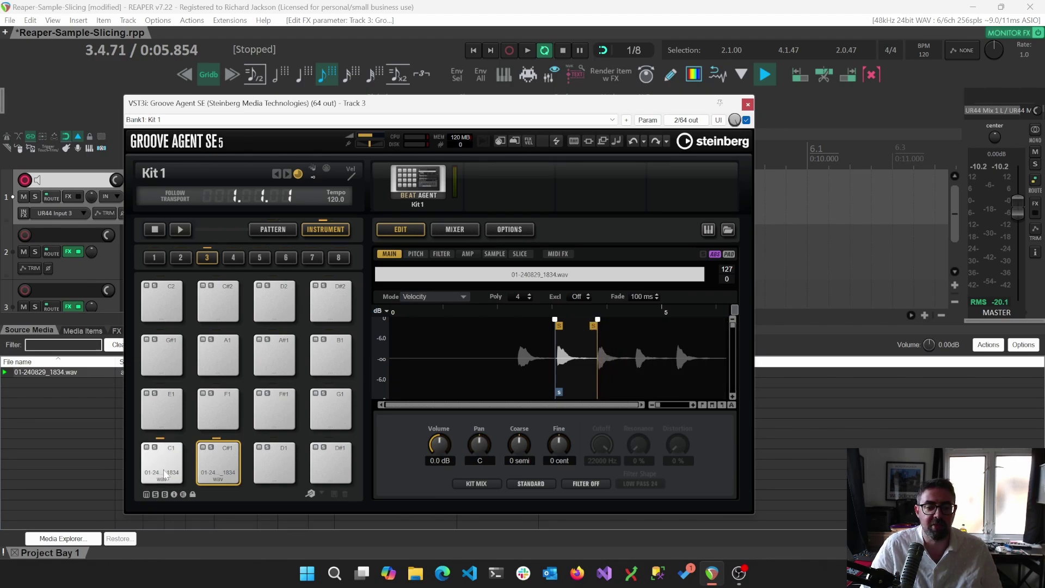
left_click_drag(699, 327, 465, 328)
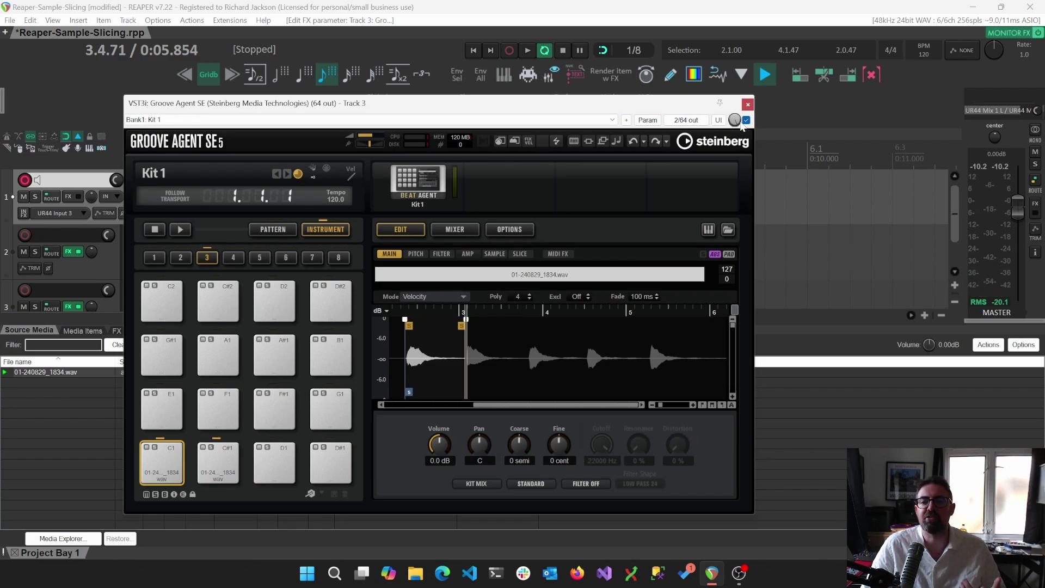
left_click(748, 105)
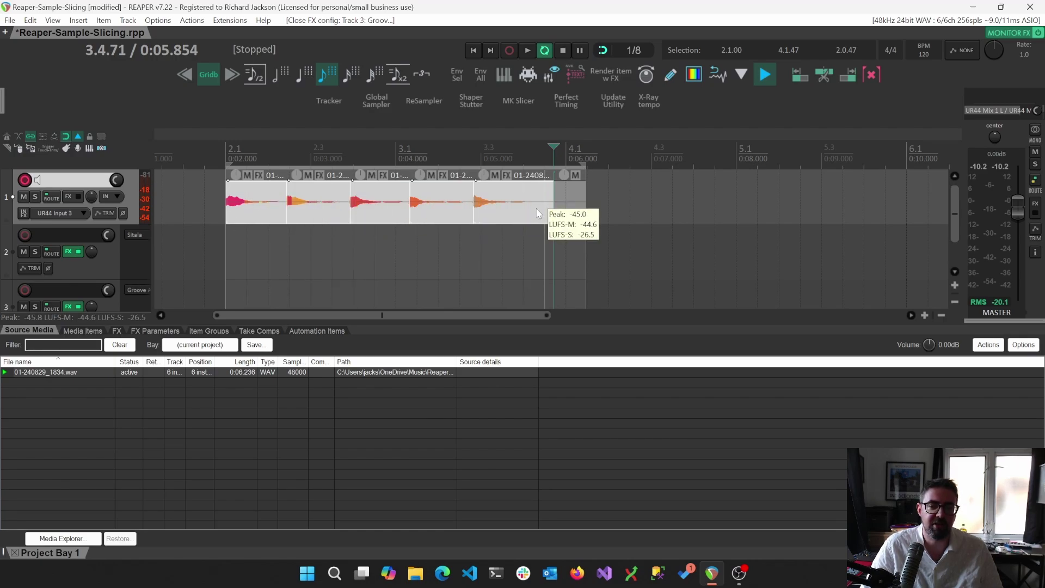
left_click(81, 331)
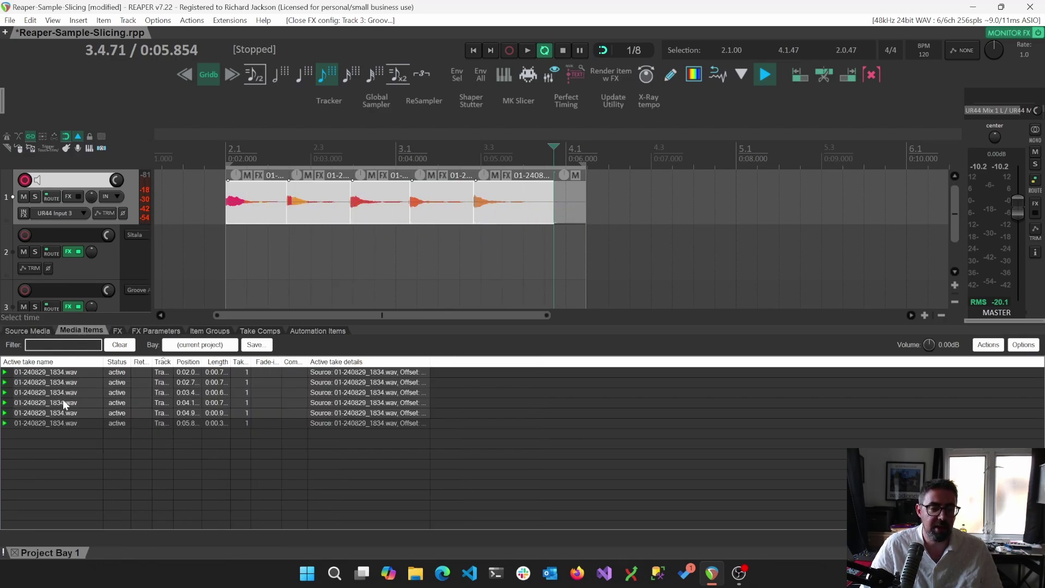
left_click(28, 331)
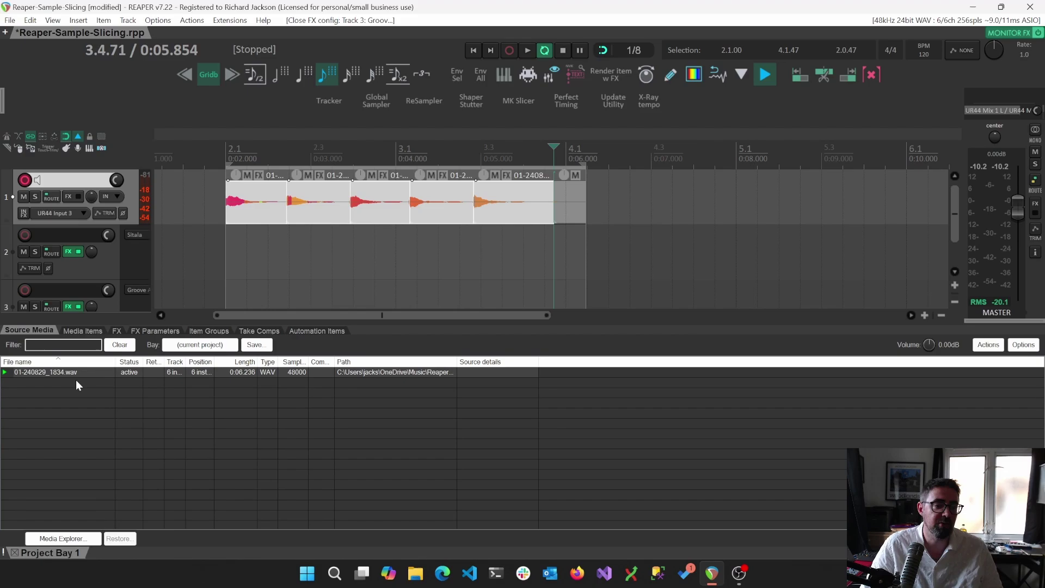
left_click(84, 332)
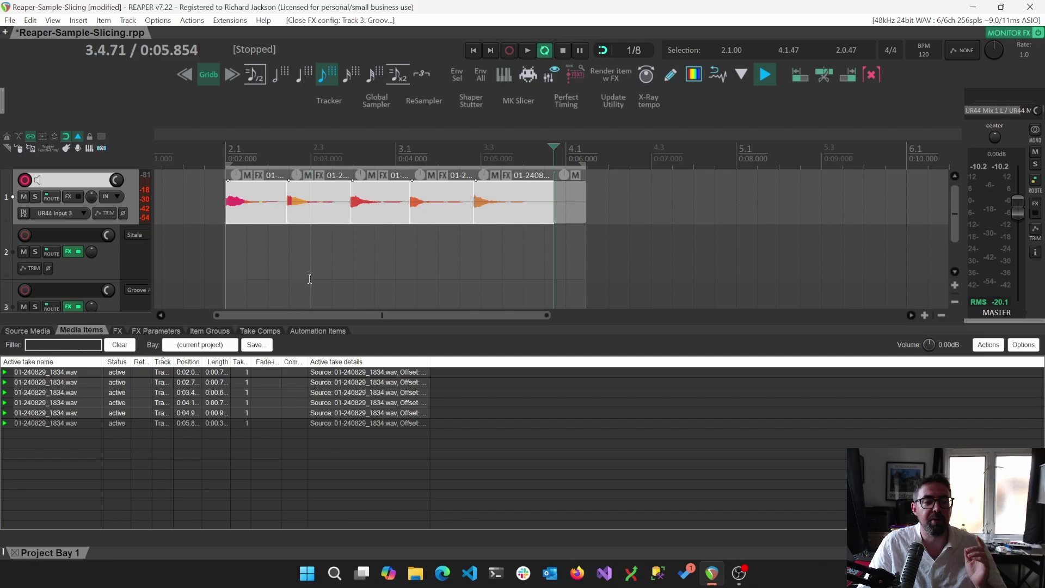
left_click(30, 332)
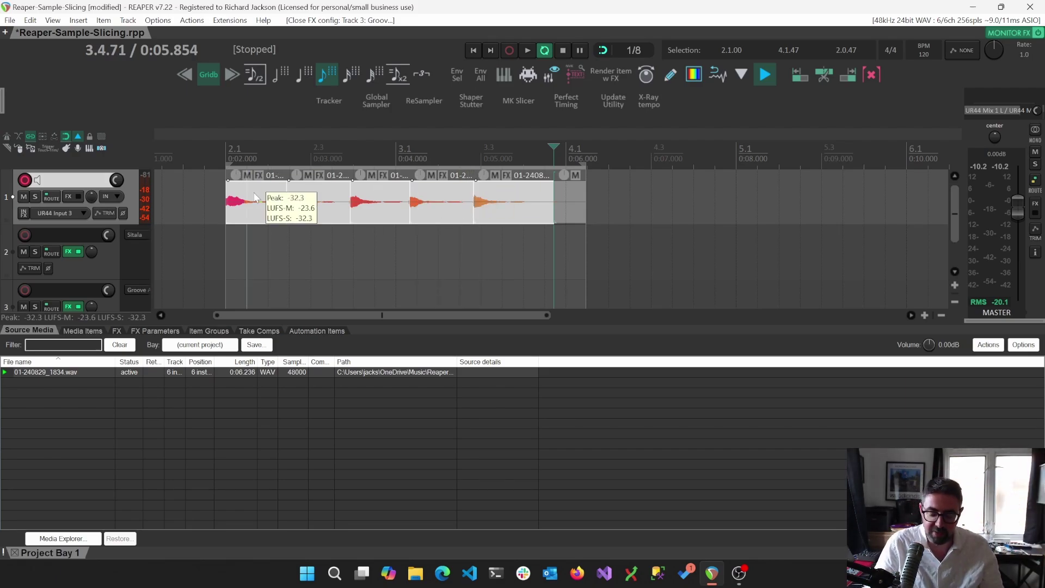
key("question")
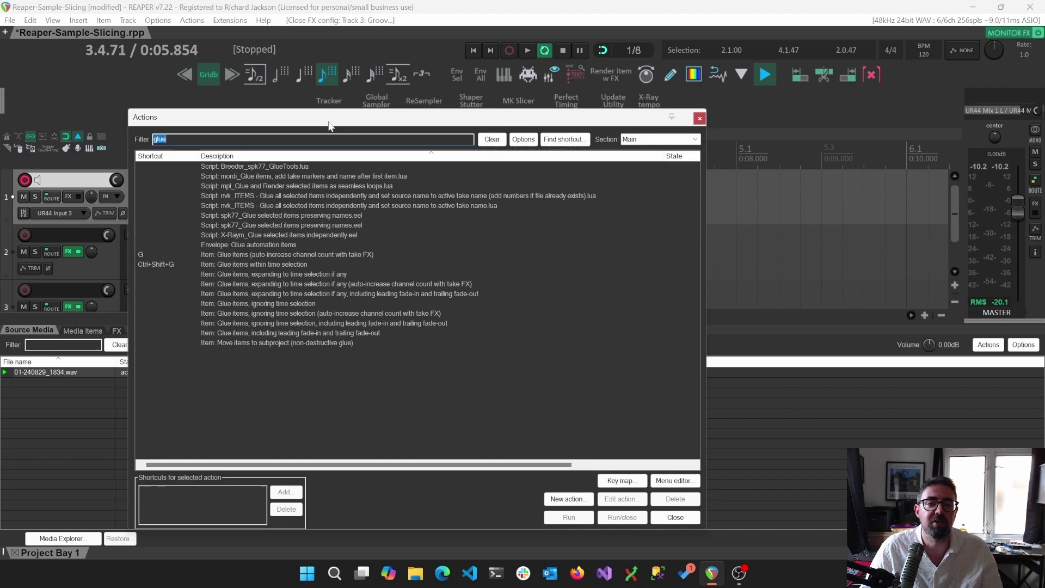
left_click_drag(328, 123, 653, 96)
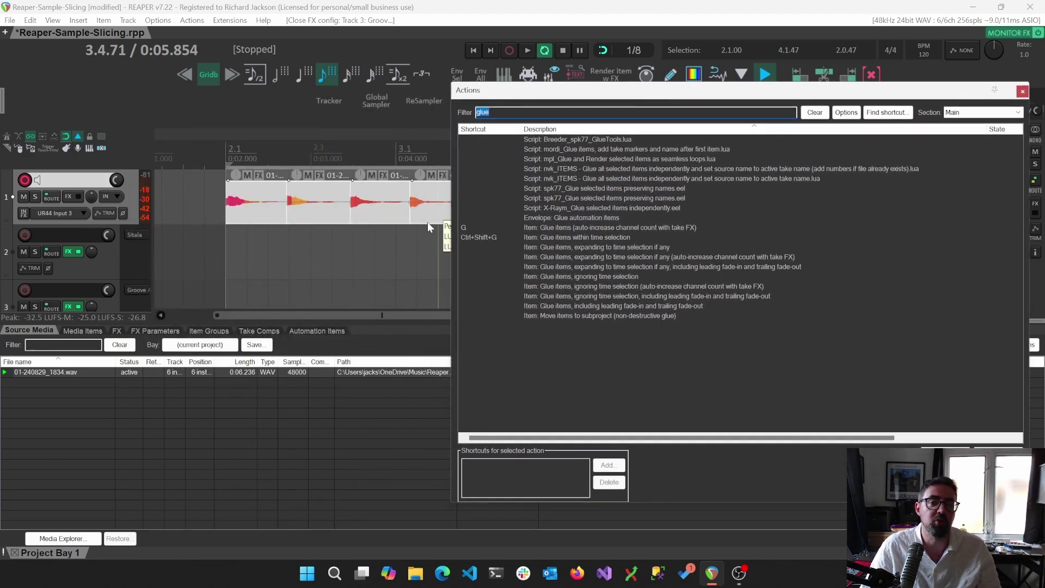
scroll(429, 226, "right", 2)
left_click(1023, 91)
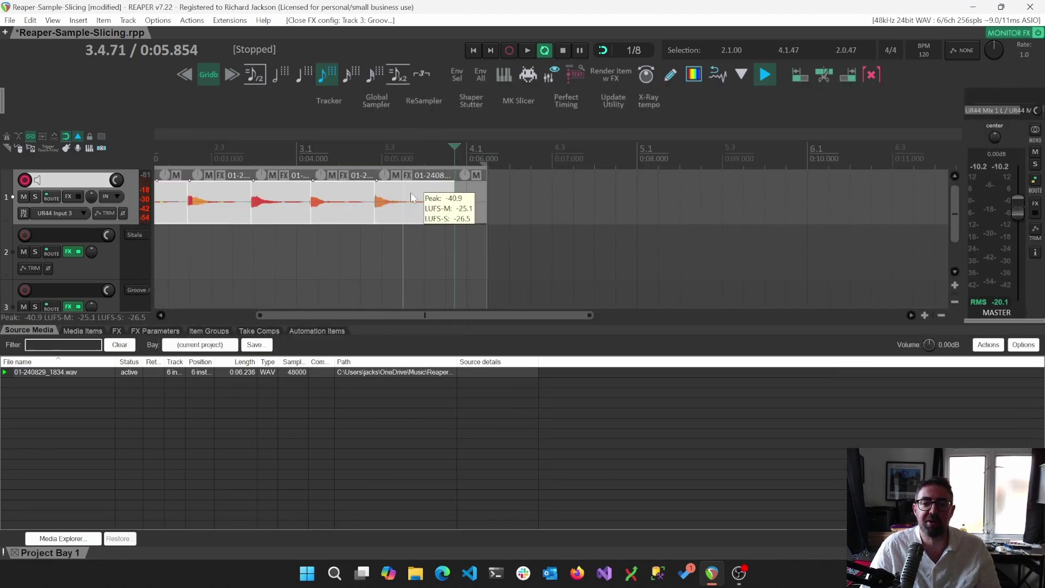
left_click(412, 197)
left_click(282, 207, "shift")
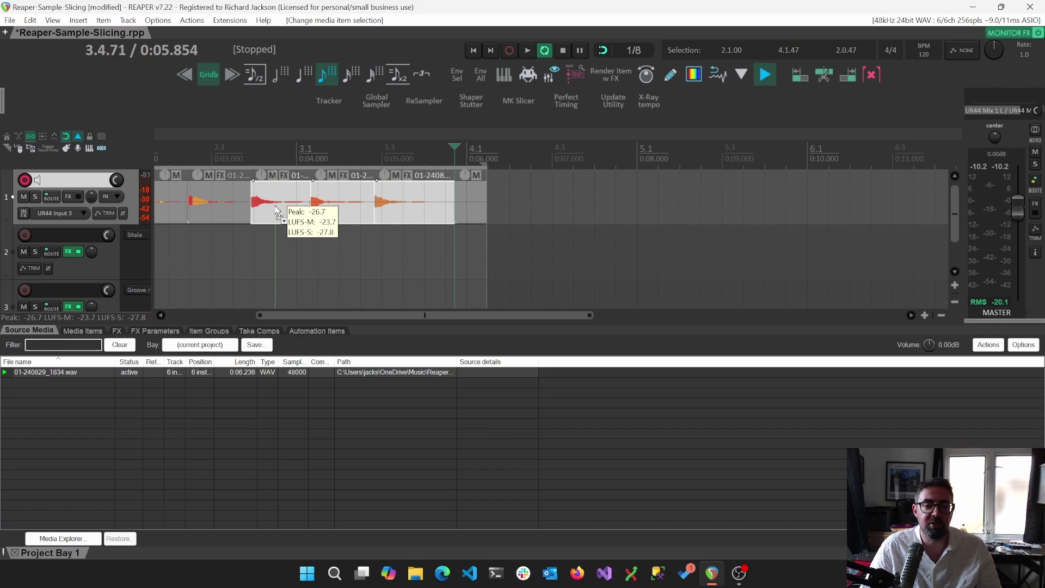
left_click_drag(282, 207, 582, 188)
scroll(599, 207, "right", 2)
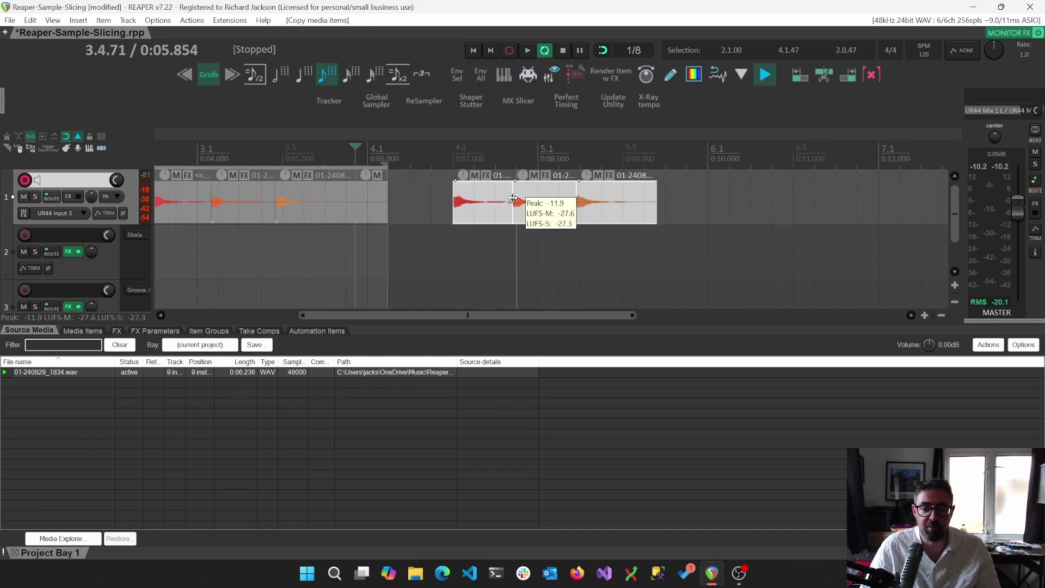
key("ctrl+g")
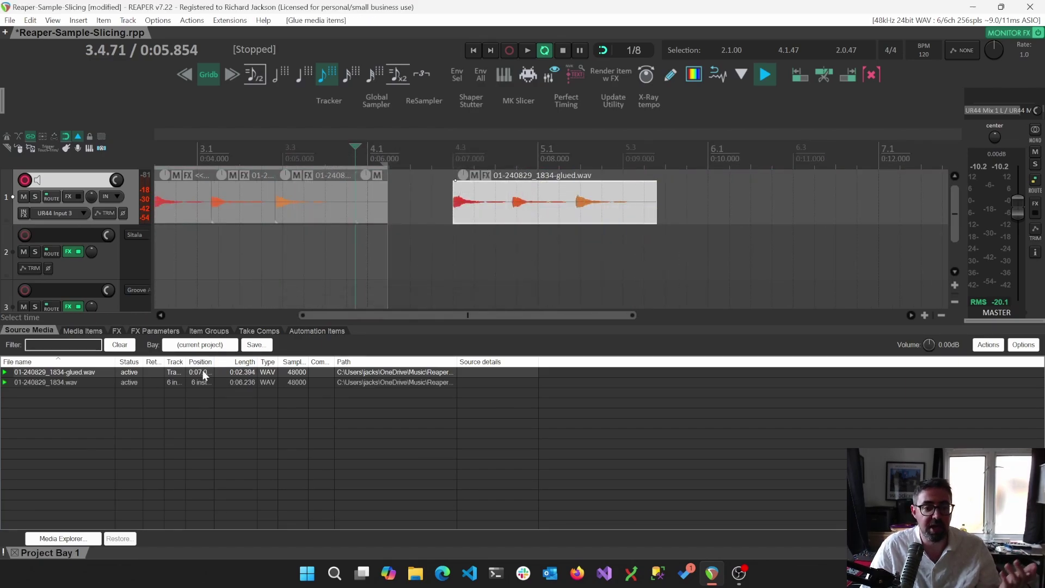
mouse_move(531, 188)
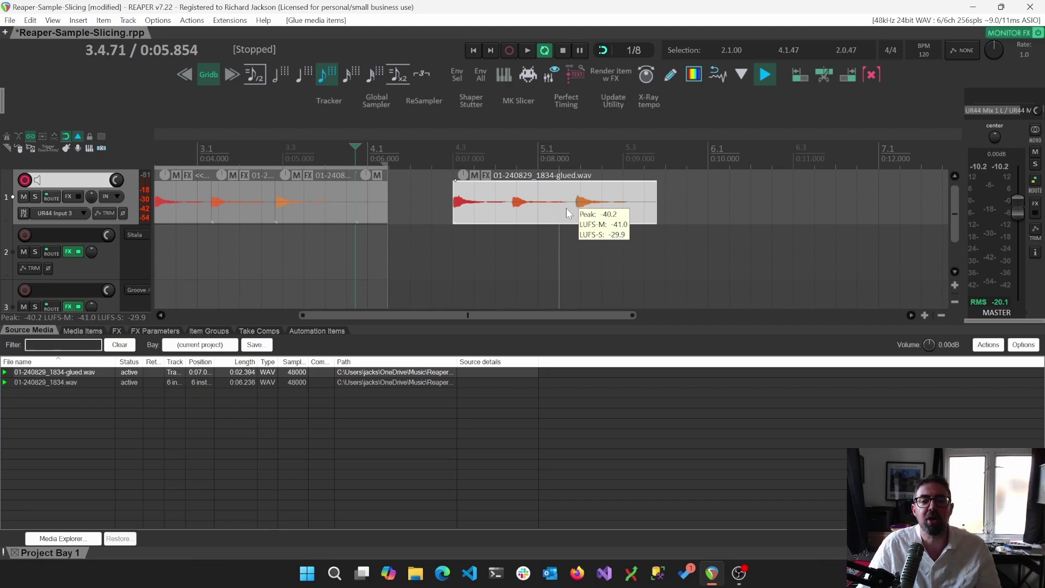
right_click(74, 375)
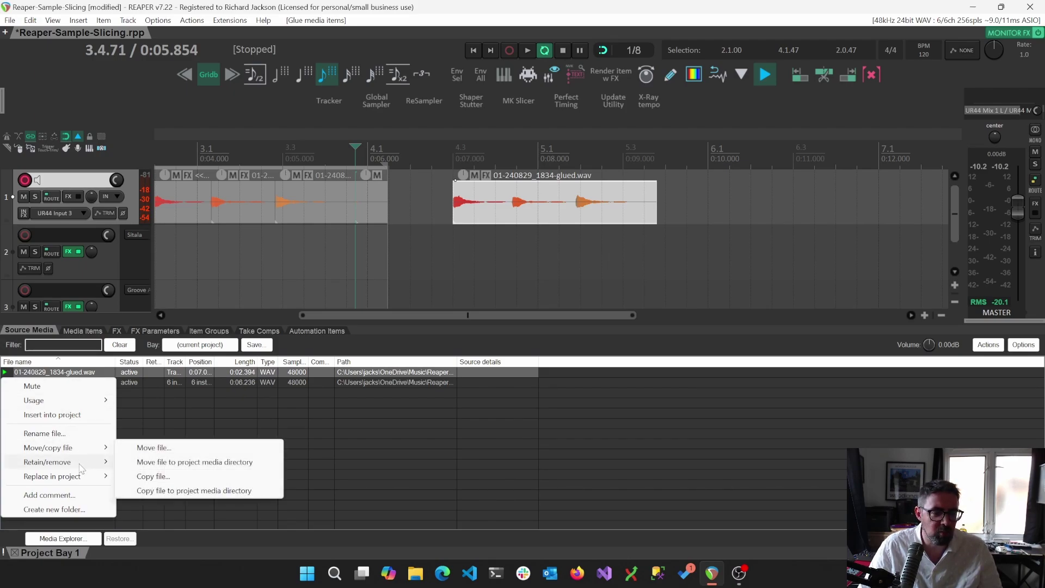
mouse_move(87, 462)
left_click(156, 491)
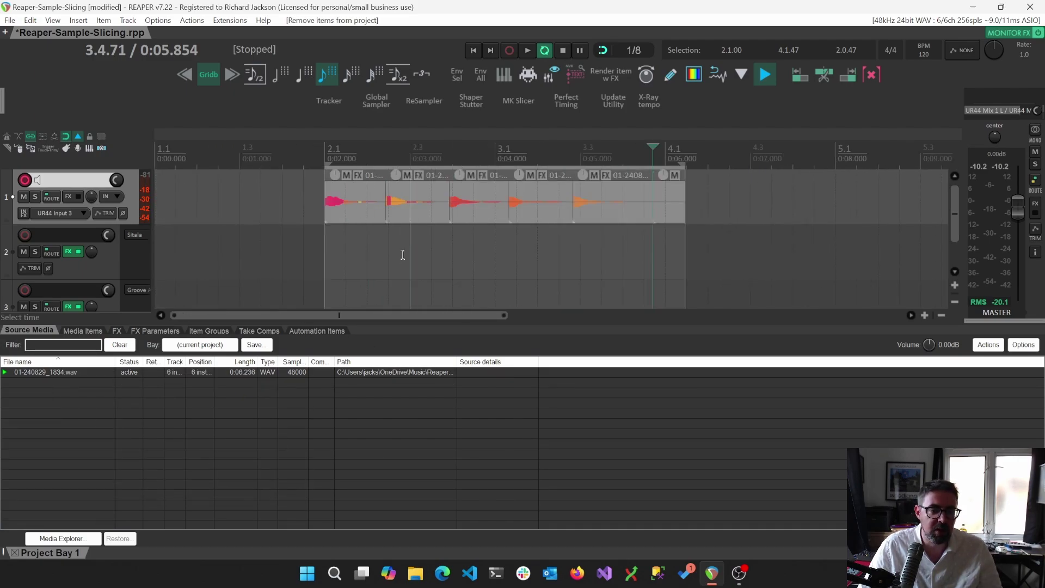
scroll(348, 204, "left", 5)
left_click(630, 191)
left_click_drag(630, 190, 735, 196)
scroll(759, 185, "right", 3)
scroll(759, 185, "right", 3)
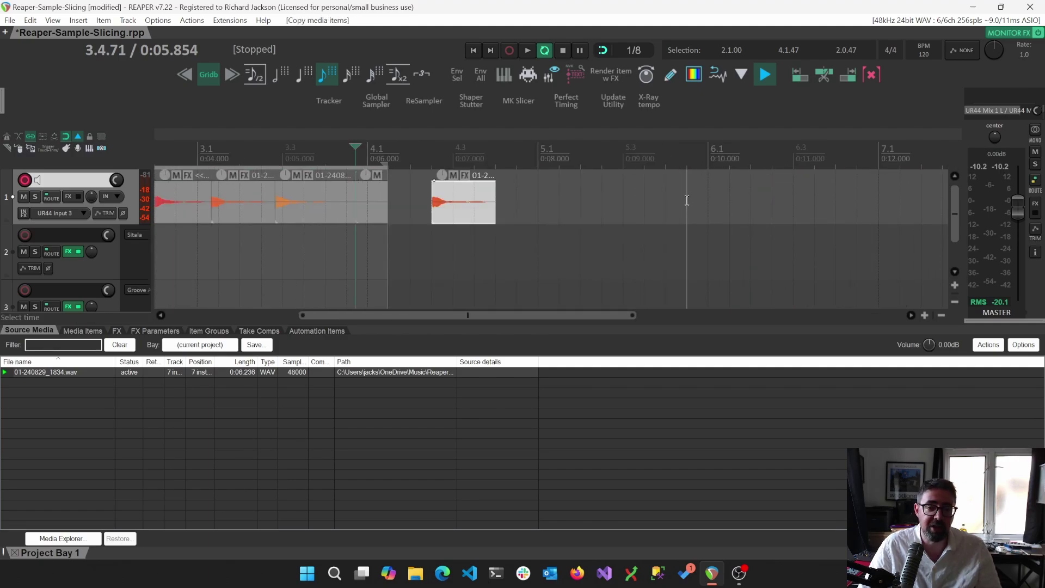
key("ctrl+g")
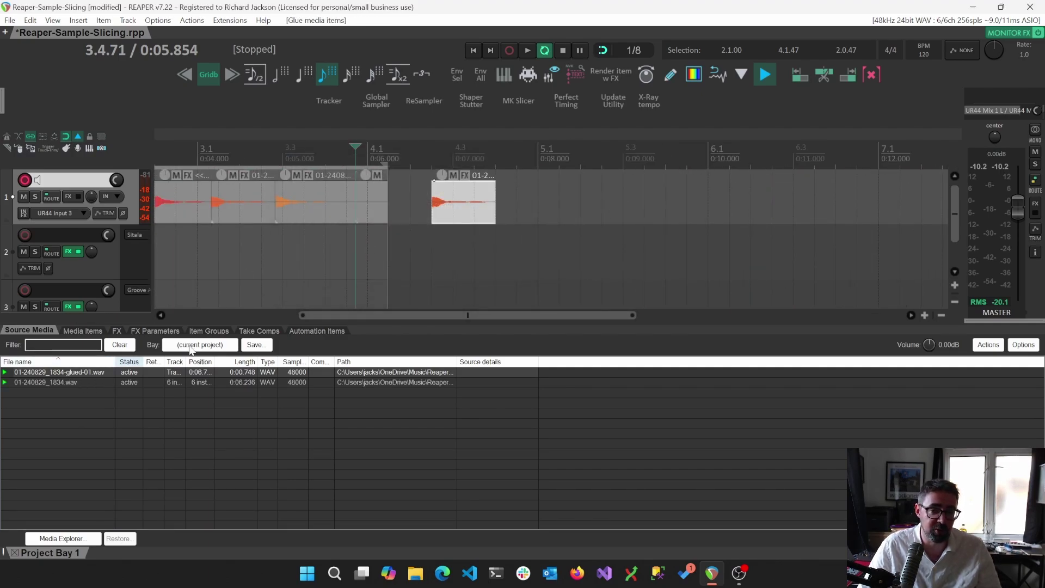
key("ctrl+z")
scroll(396, 249, "left", 5)
key("ctrl+z")
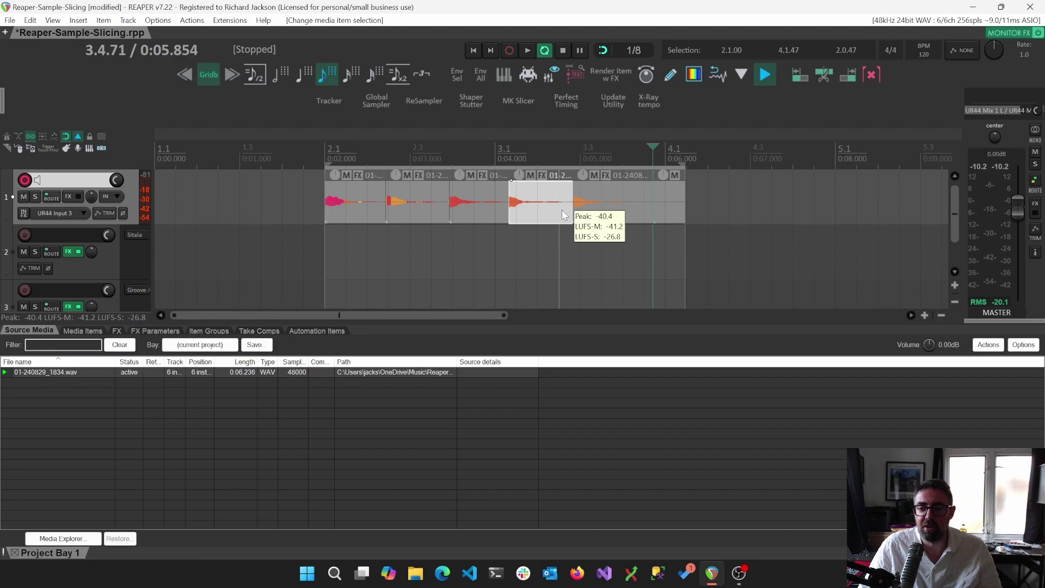
Step: Select all six piano slices on the track
left_click(382, 202)
left_click_drag(392, 203, 603, 204)
right_click(604, 207)
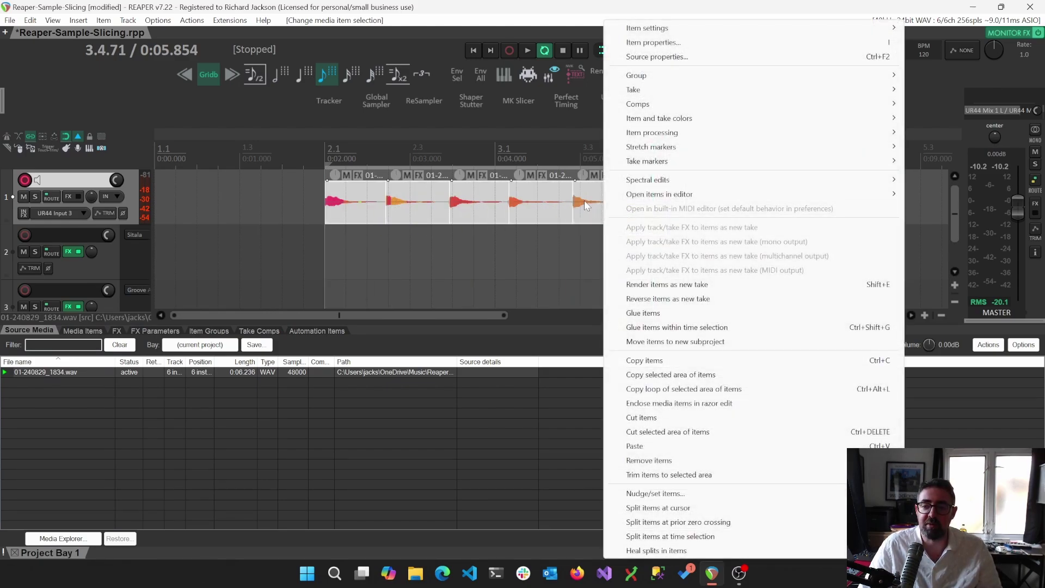
key("Escape")
Step: Run 'X-Raym_Glue selected items independently' so each slice becomes its own glued WAV
key("question")
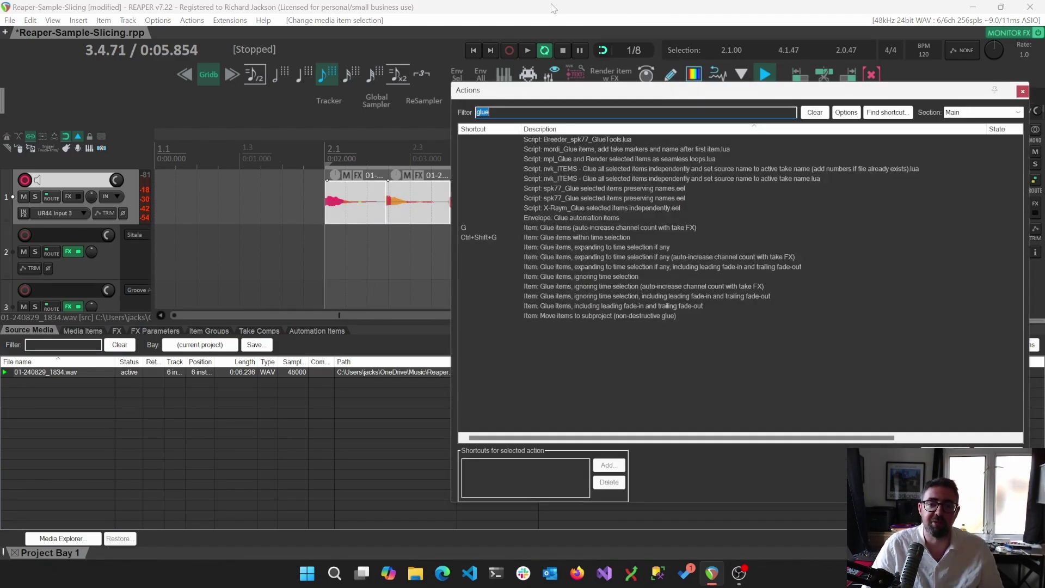
left_click(593, 207)
double_click(594, 207)
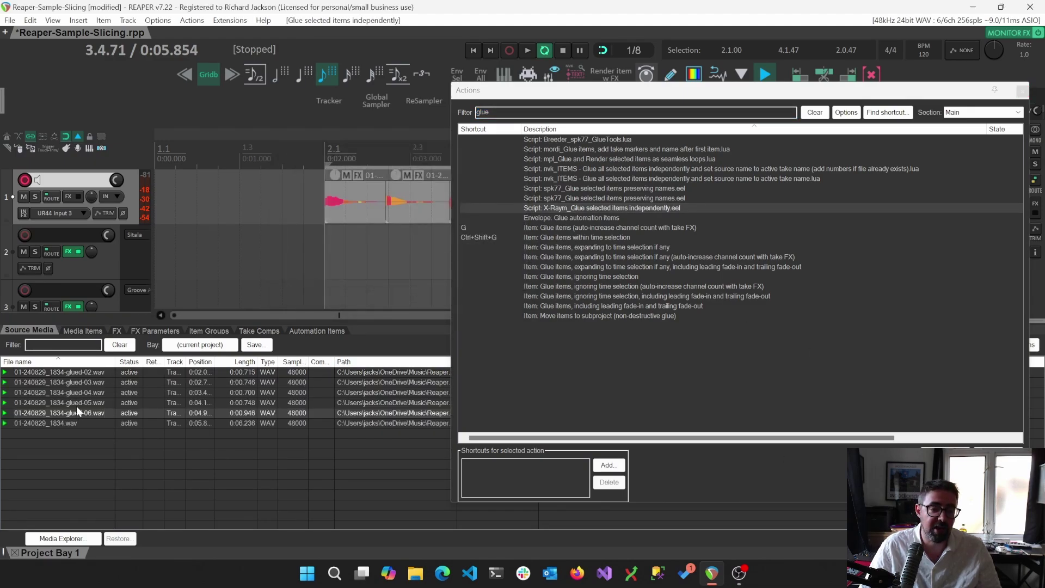
left_click(76, 406)
left_click(1023, 91)
left_click(354, 202)
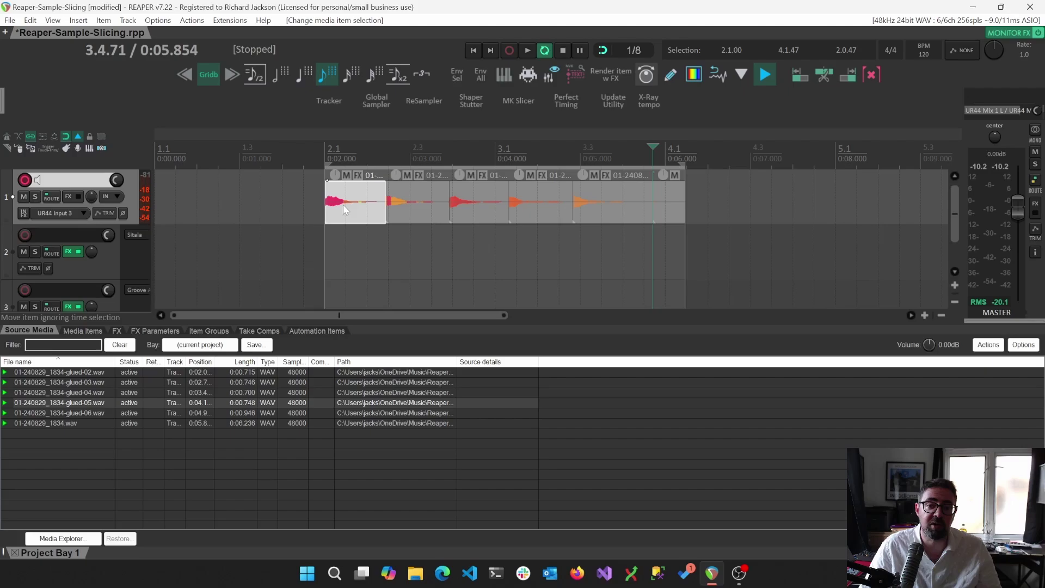
Step: Select the slices and widen the Project Bay's Length column to show their 0:00.700–0:00.946 durations
left_click(479, 201)
left_click(546, 202)
left_click(609, 201)
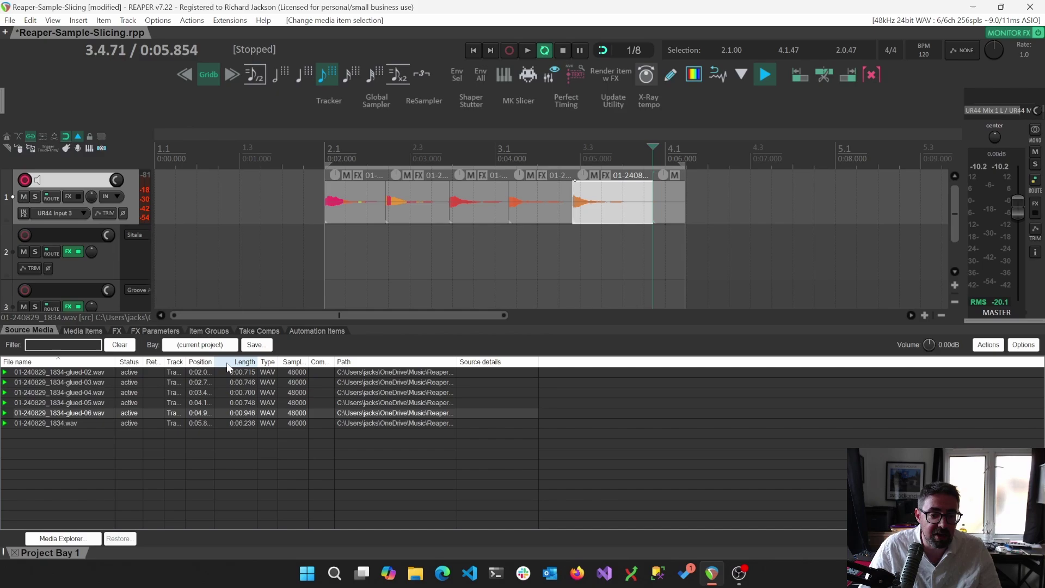
left_click_drag(257, 362, 267, 362)
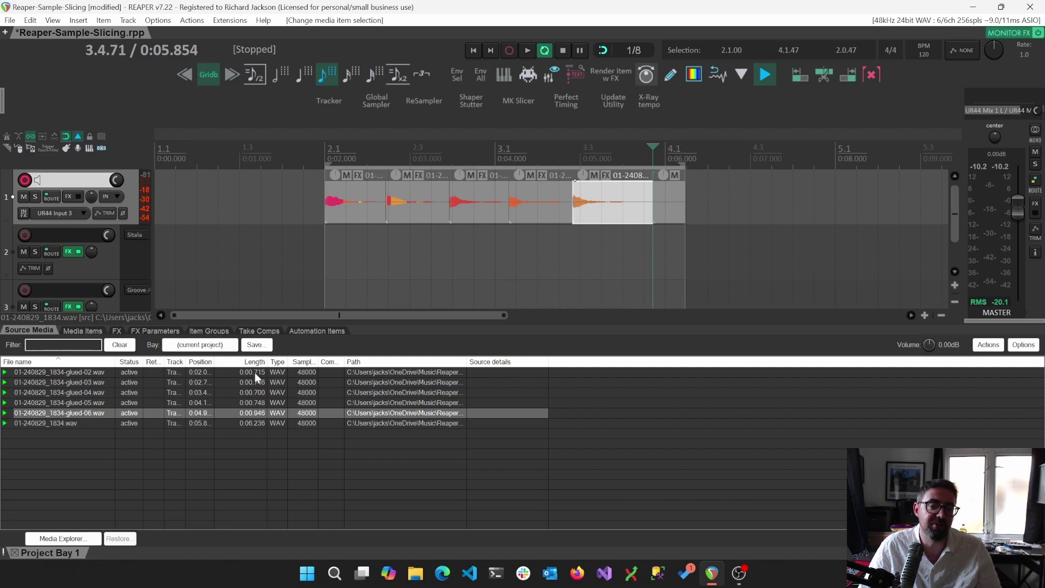
mouse_move(533, 215)
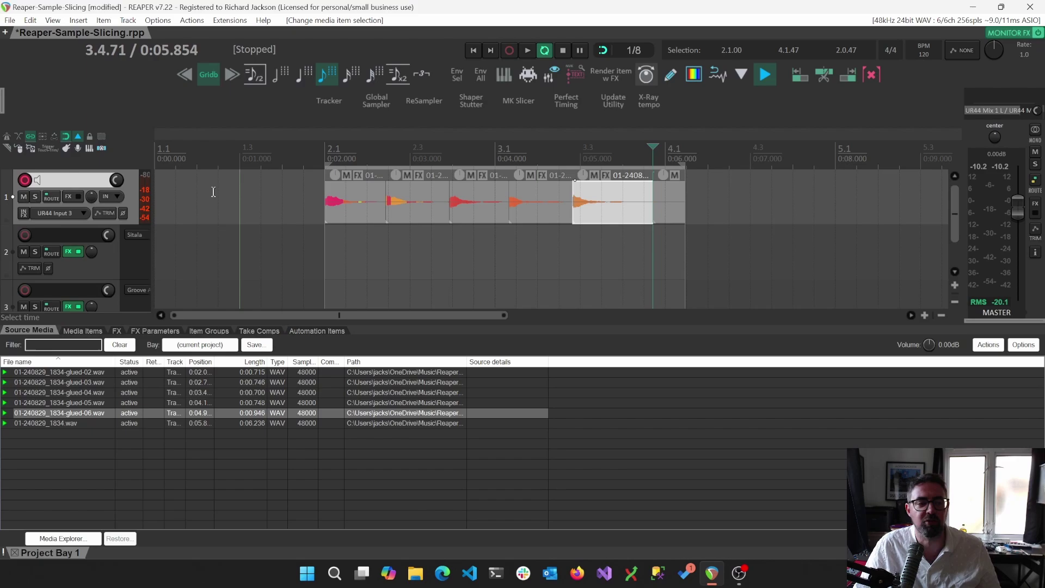
mouse_move(374, 186)
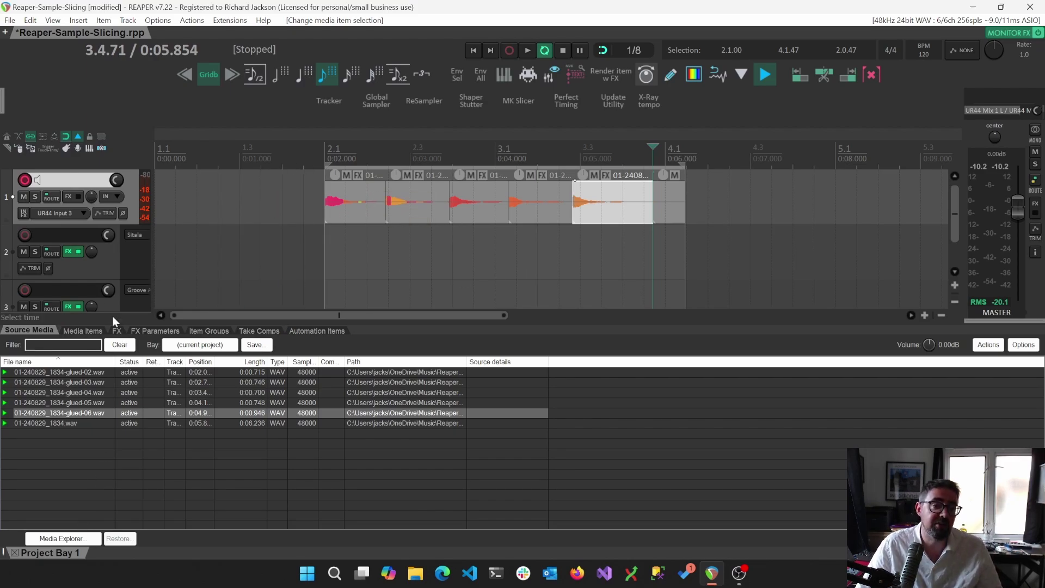
Step: Open Groove Agent on track 3 and remove all samples from its pads
scroll(113, 294, "down", 1)
left_click(116, 280)
left_click(133, 262)
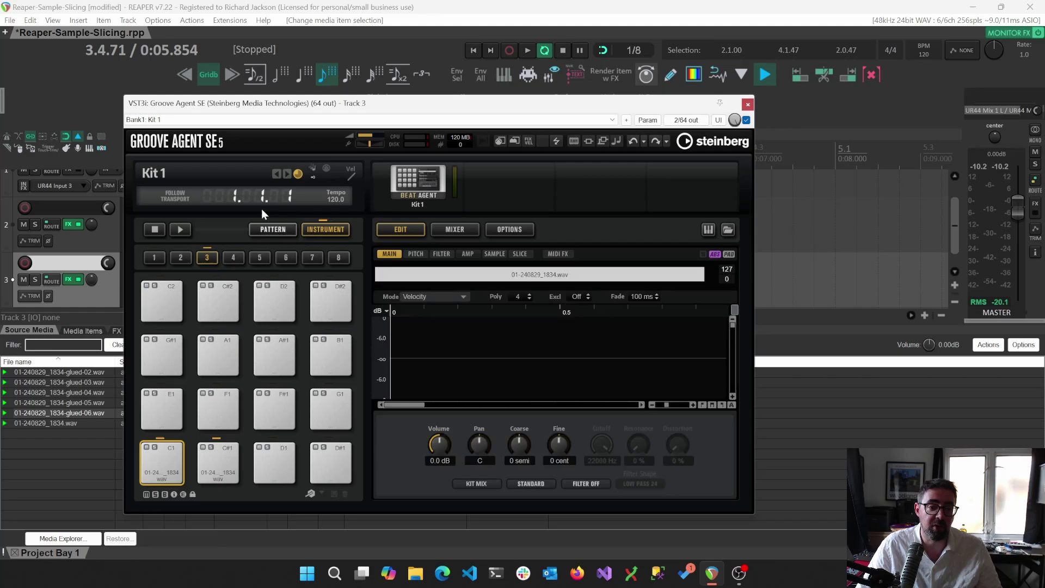
left_click_drag(272, 103, 546, 73)
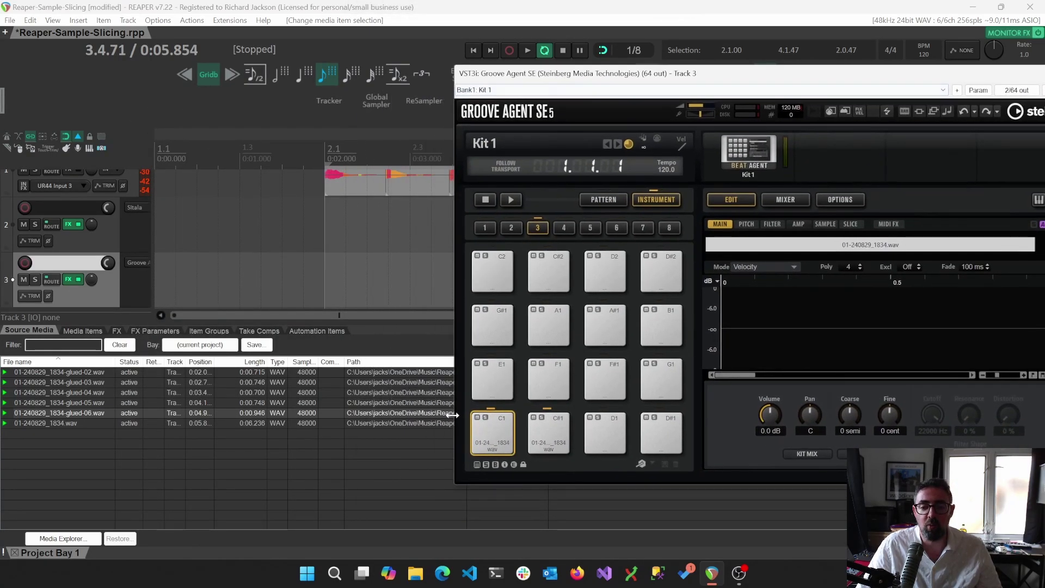
right_click(484, 434)
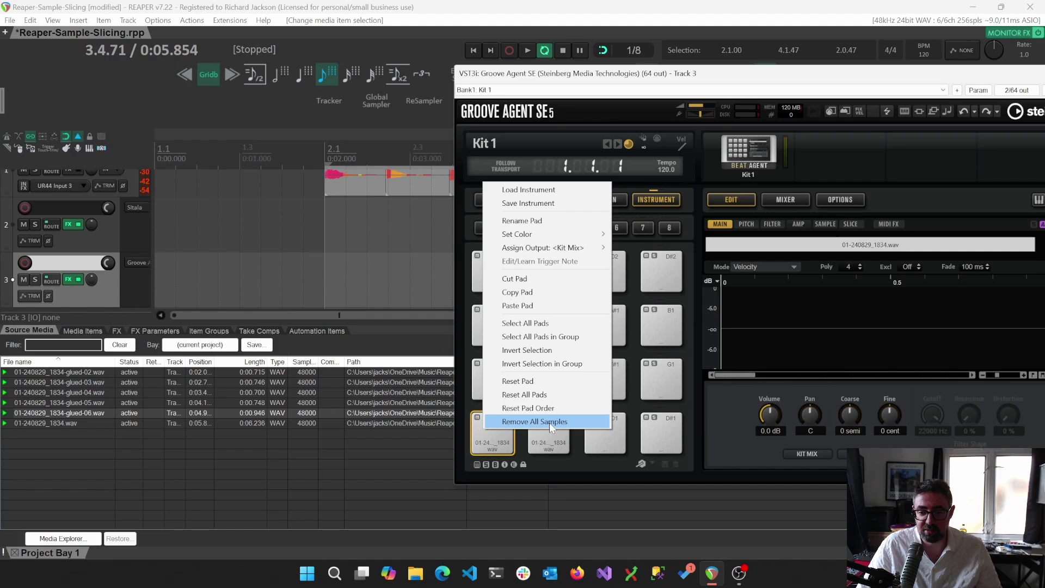
left_click(550, 423)
Step: Remove the loaded kit and reset Groove Agent to its default state
right_click(505, 435)
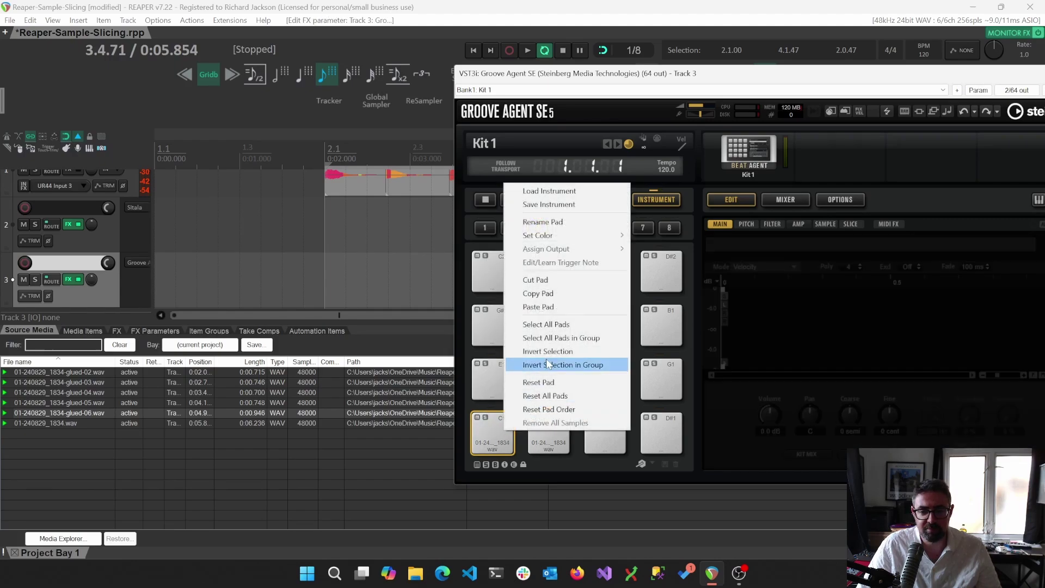
right_click(750, 149)
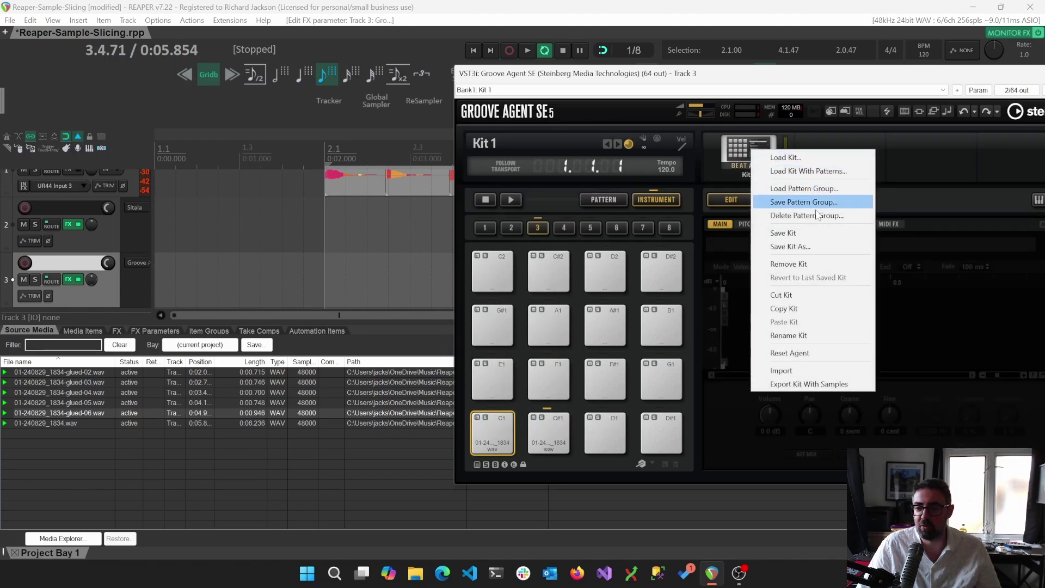
left_click(824, 265)
right_click(748, 160)
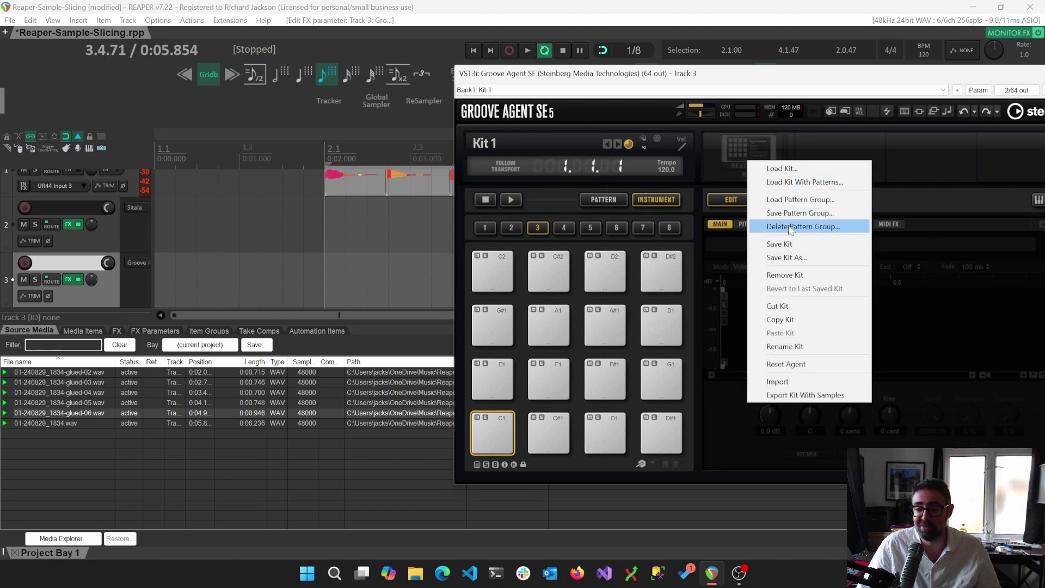
left_click(810, 365)
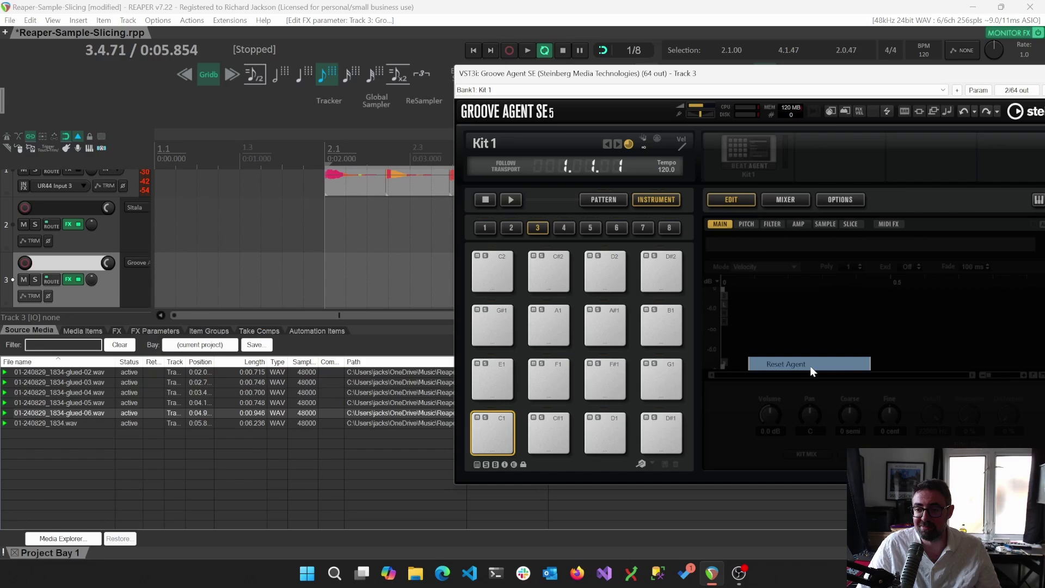
right_click(760, 167)
left_click(764, 173)
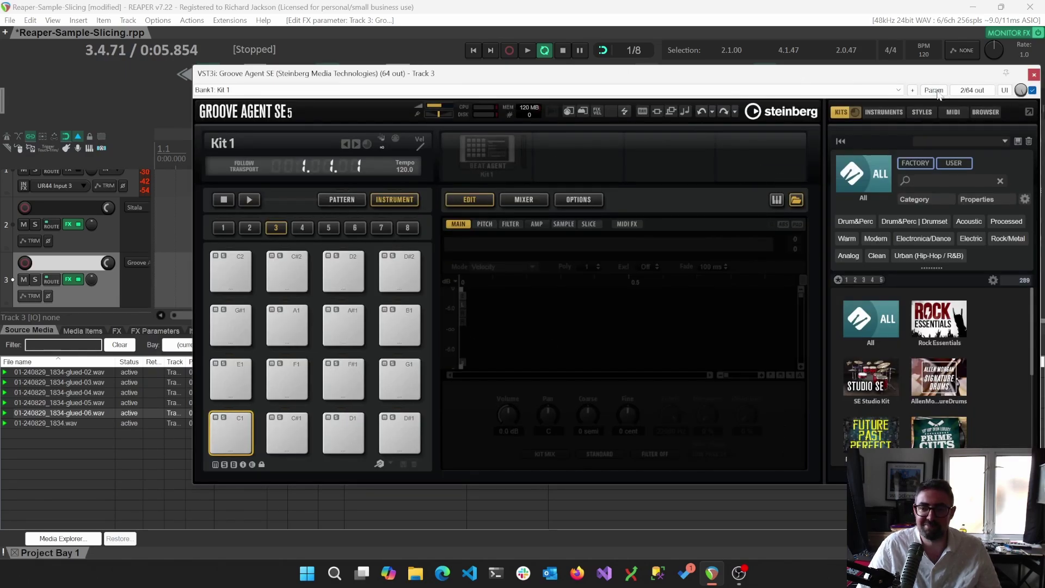
Step: Dock Groove Agent on the right half and drag the first slice item onto pad C1
left_click_drag(839, 72, 1043, 104)
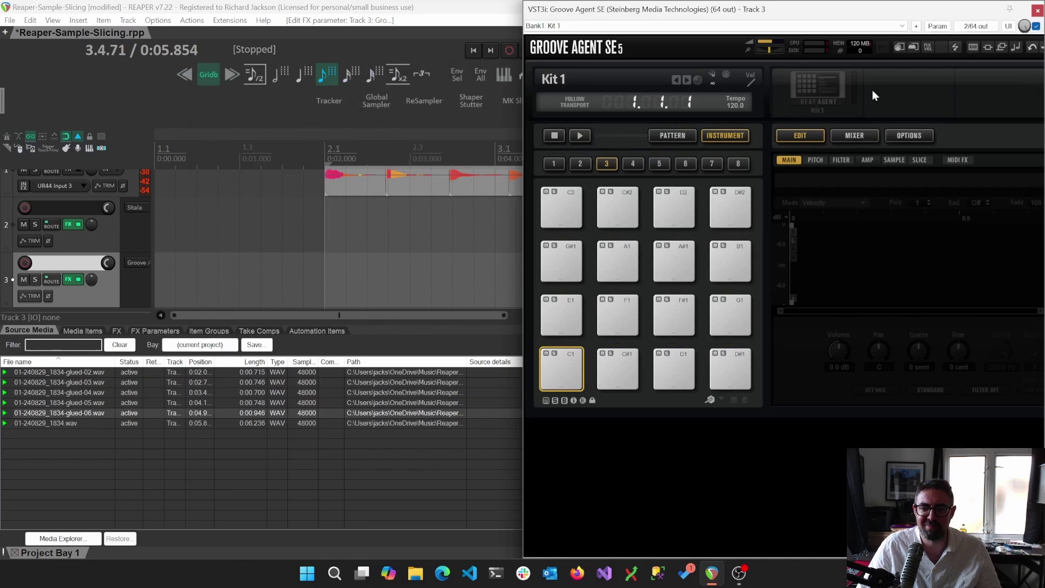
left_click(378, 201)
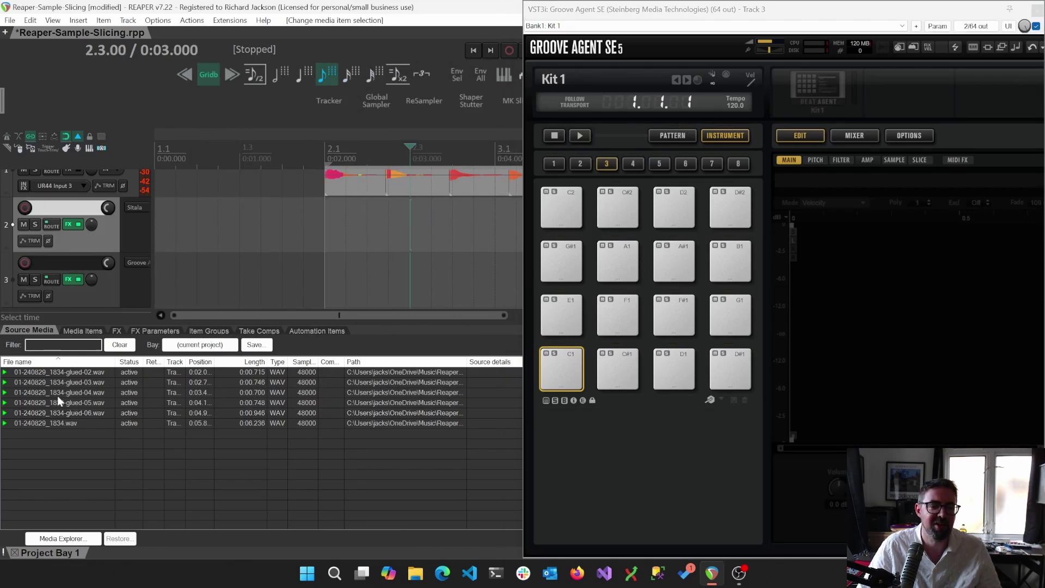
scroll(213, 256, "up", 1)
left_click_drag(354, 207, 527, 228)
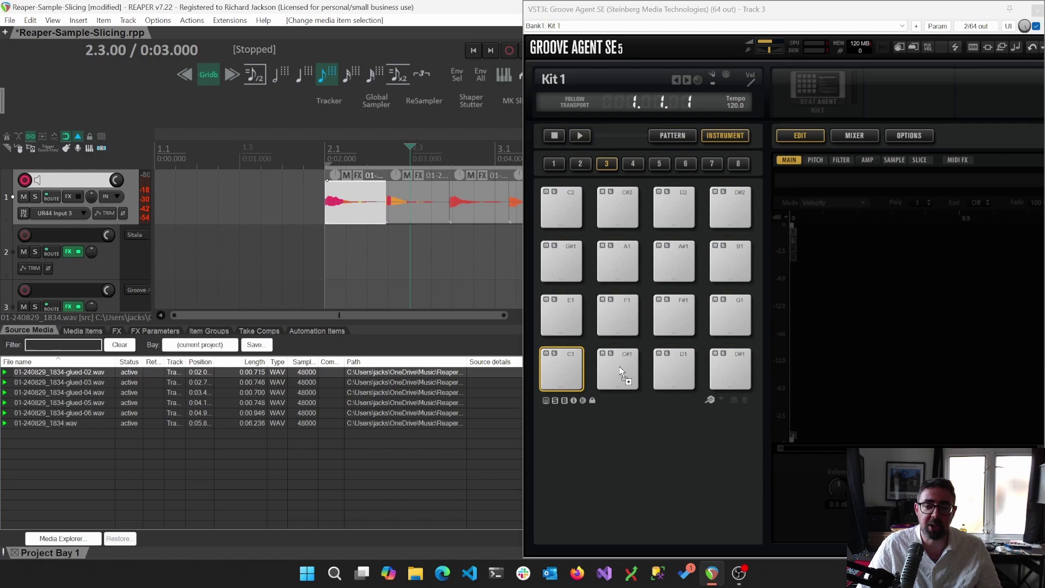
left_click_drag(621, 369, 569, 370)
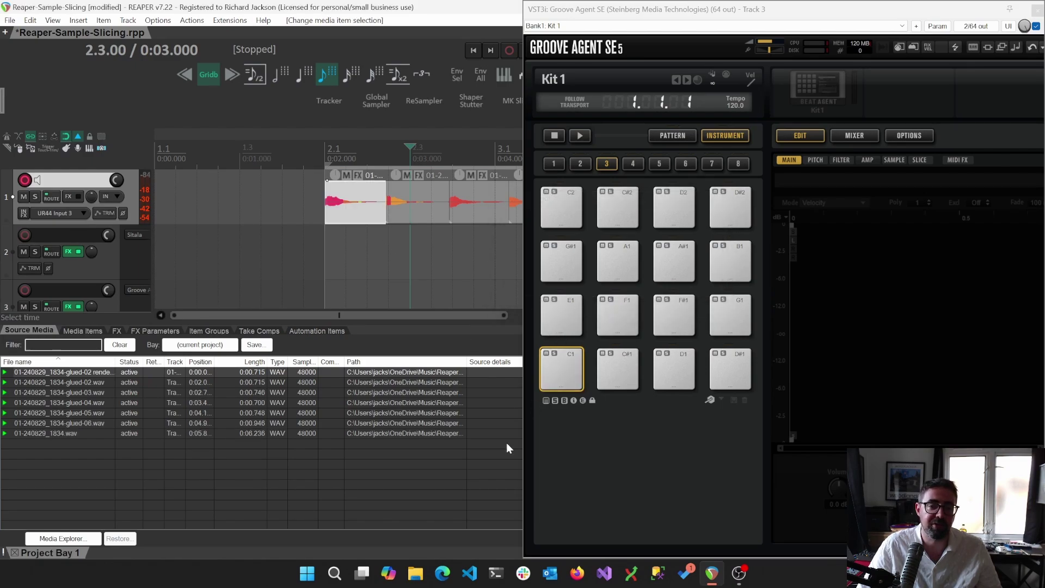
Step: Select glued-02 through glued-06 in the Project Bay and drop them together onto pad C1
left_click(86, 395)
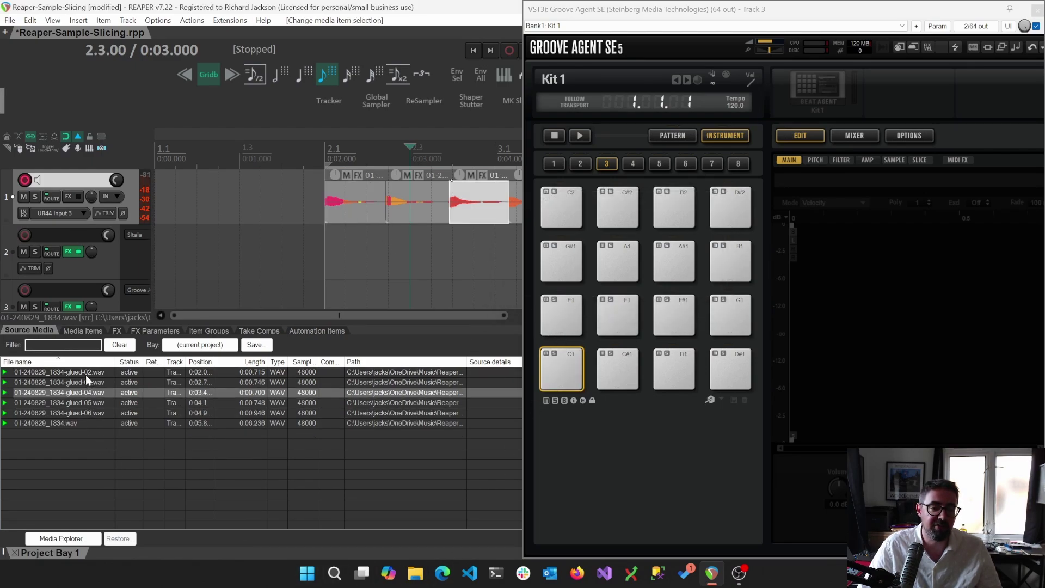
left_click(86, 375)
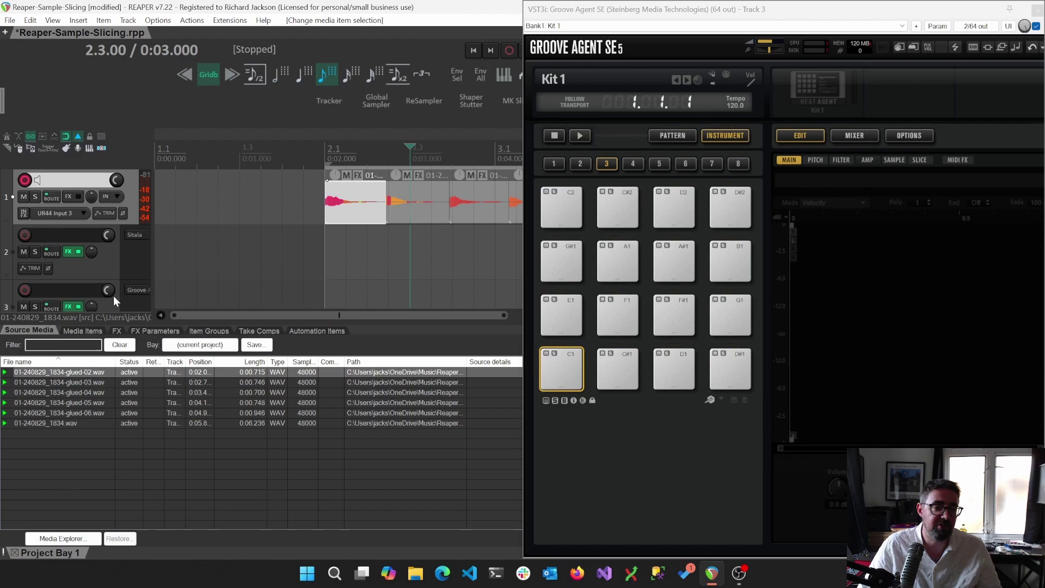
left_click(53, 20)
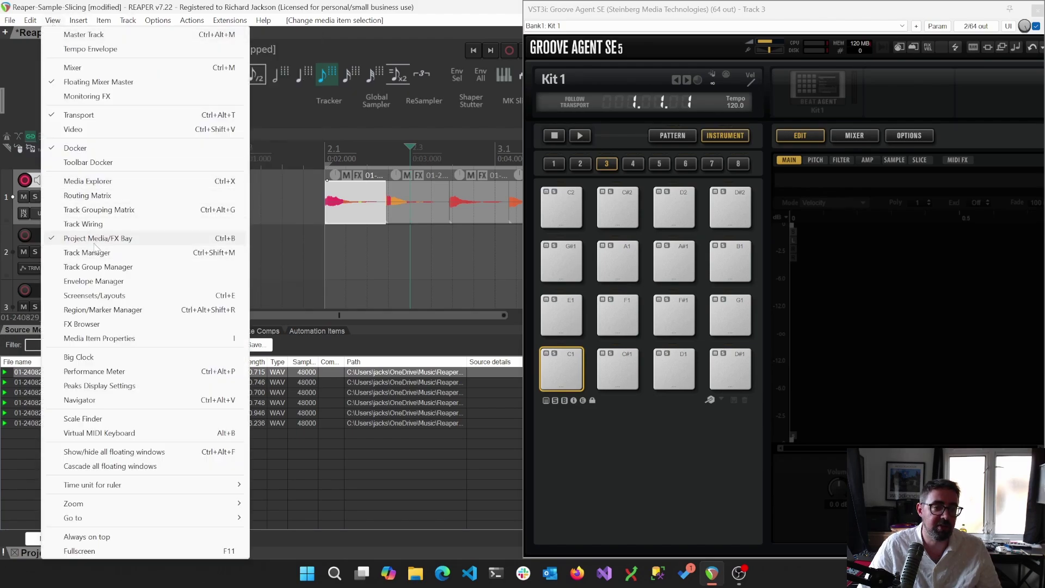
left_click(25, 377)
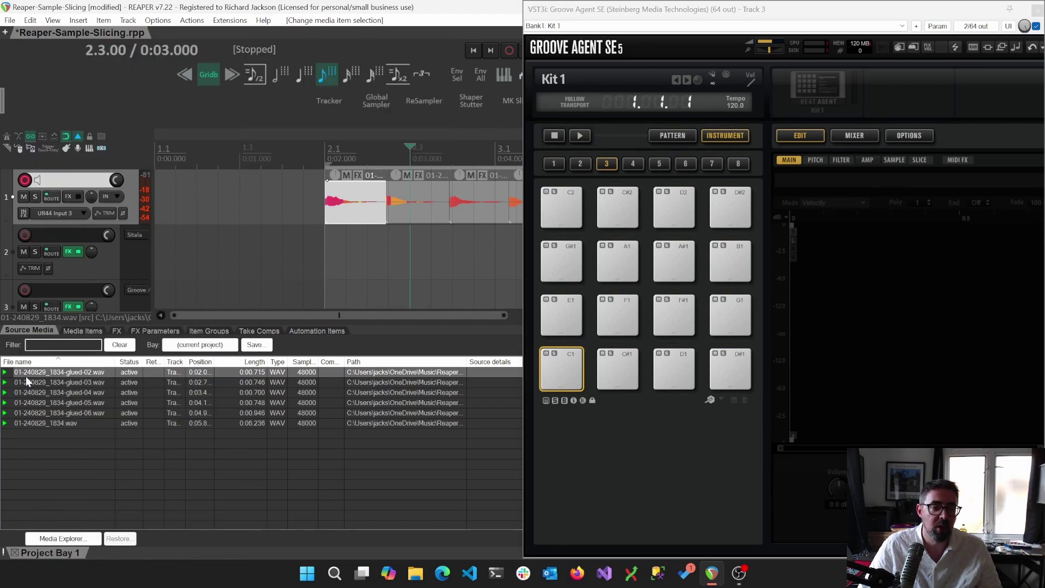
left_click(53, 412, "shift")
left_click_drag(44, 410, 565, 363)
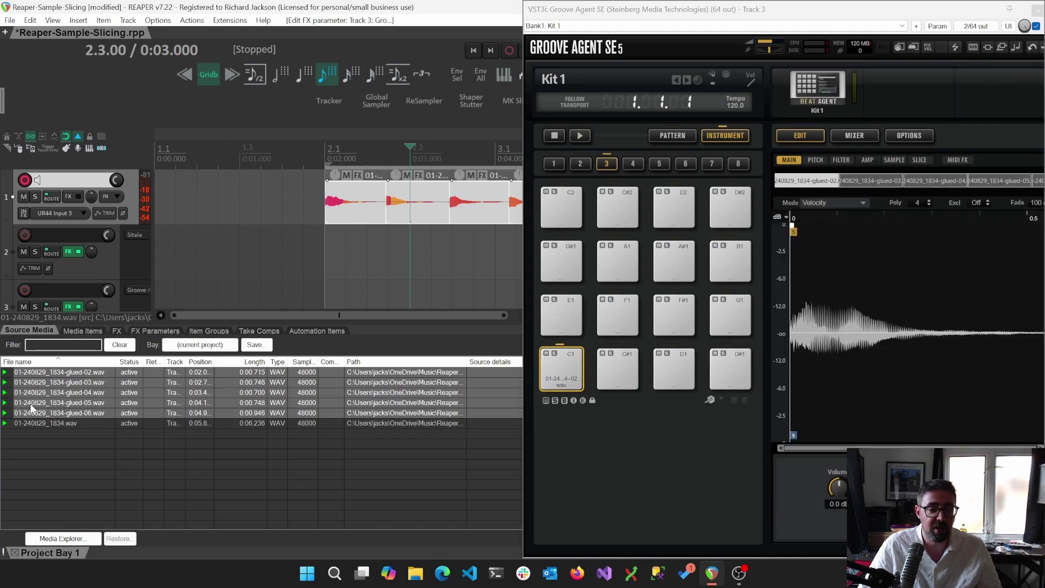
left_click_drag(64, 404, 608, 375)
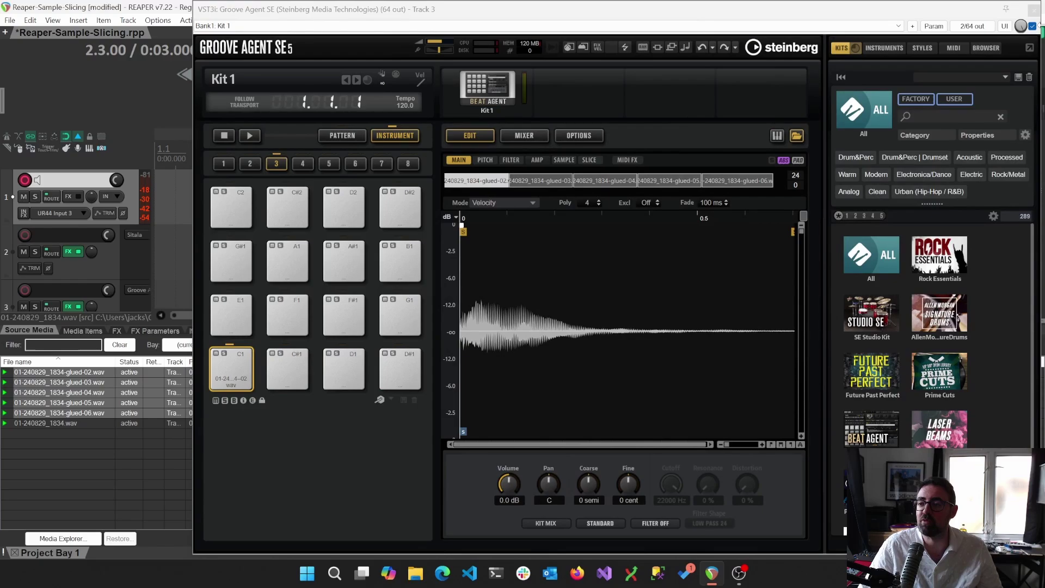
left_click(1033, 10)
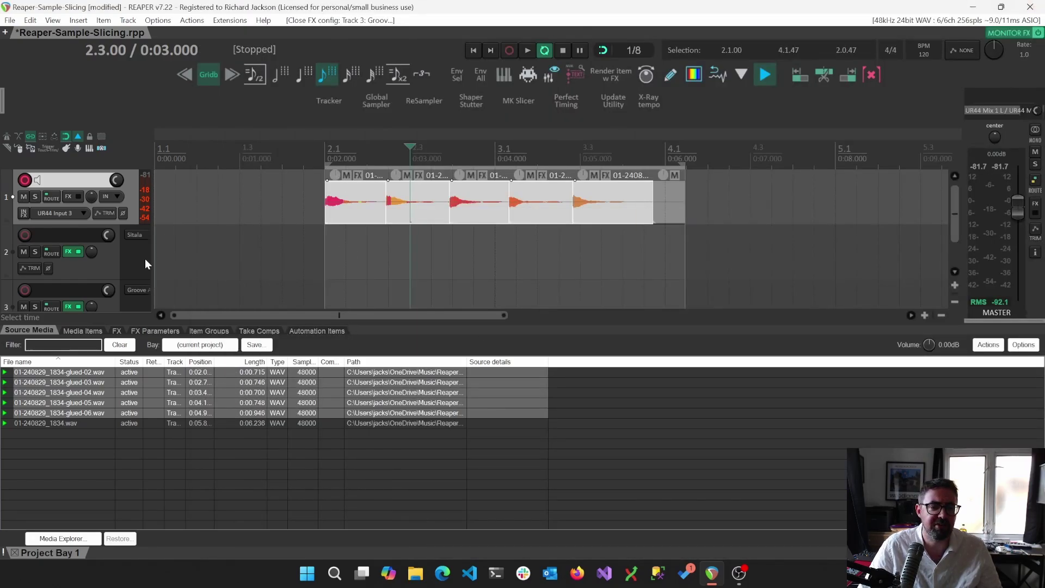
left_click(131, 292)
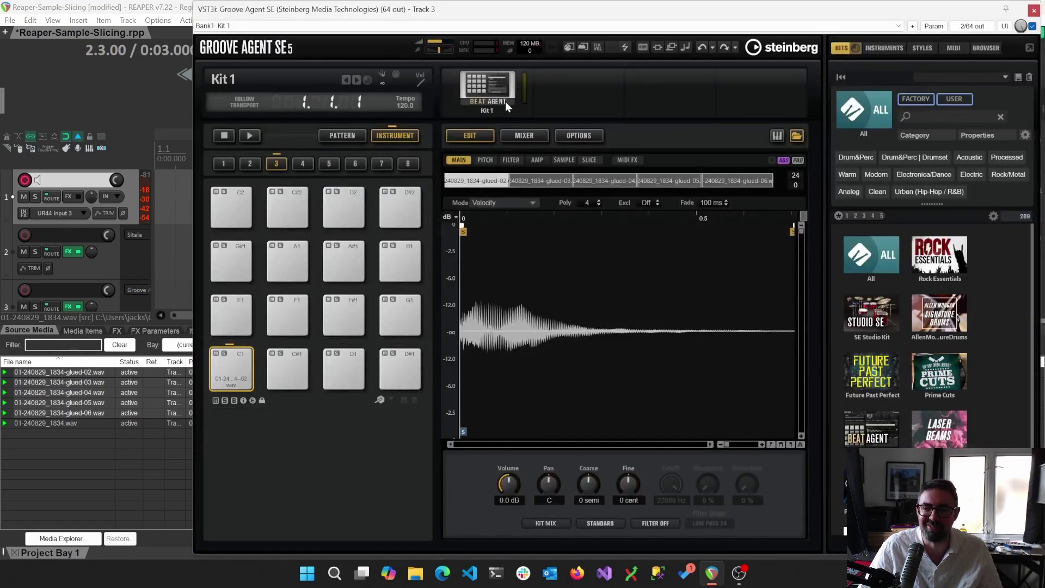
Step: Clear the kit's loaded slices and dock the enlarged Groove Agent window beside the arrange view
right_click(505, 102)
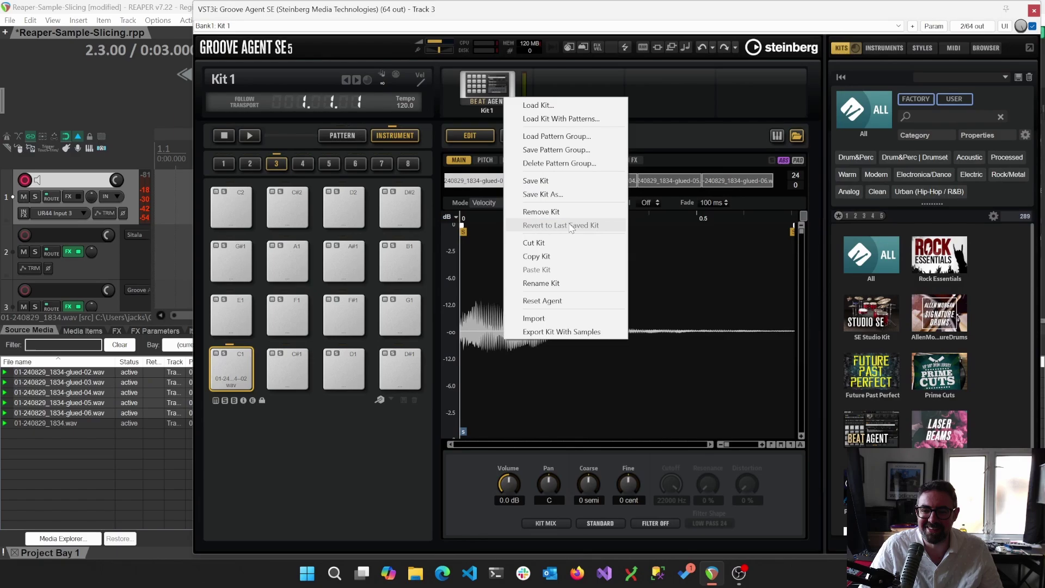
left_click(569, 317)
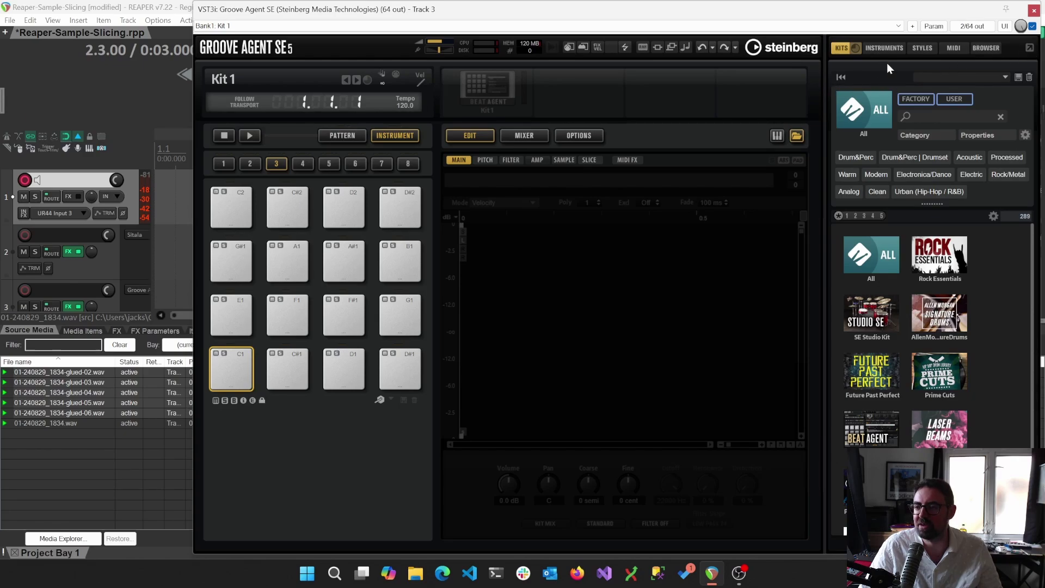
left_click_drag(802, 11, 1044, 30)
left_click_drag(852, 277, 819, 452)
Step: Select the slice items and spread their glued files across pads C1 to E1
scroll(411, 227, "right", 3)
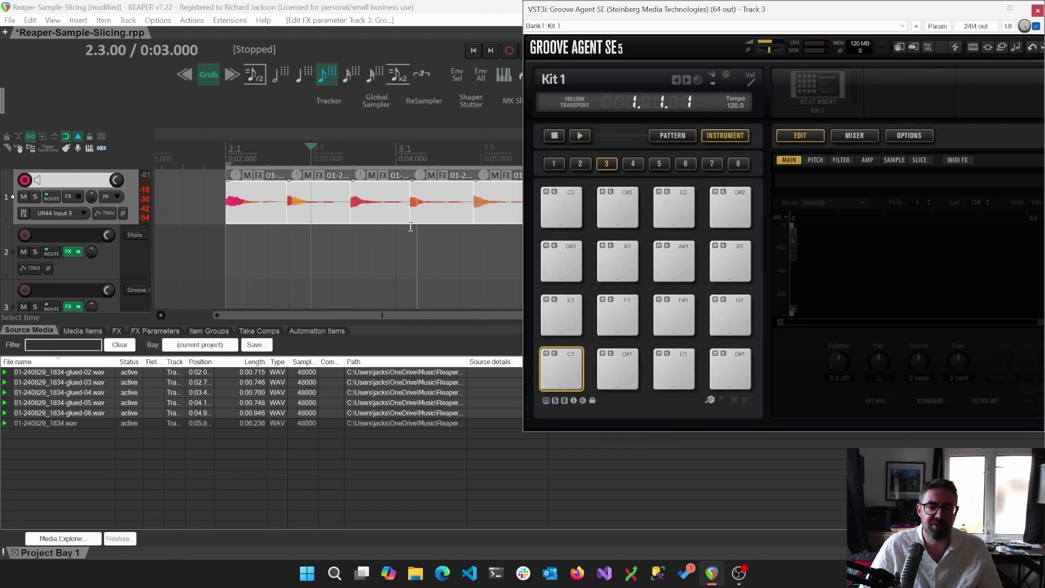
scroll(396, 226, "right", 3)
left_click(191, 205)
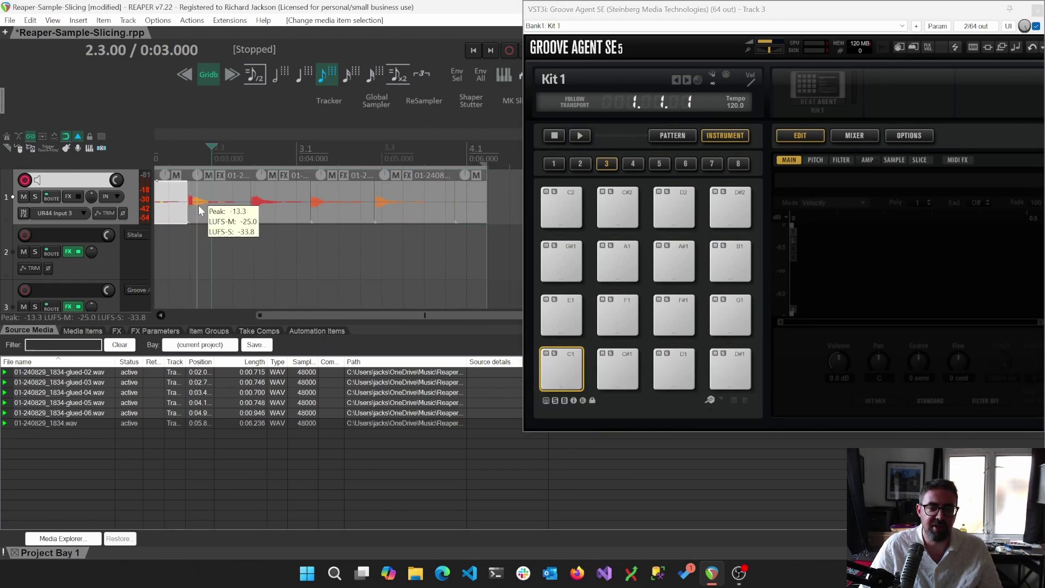
left_click(346, 206, "ctrl")
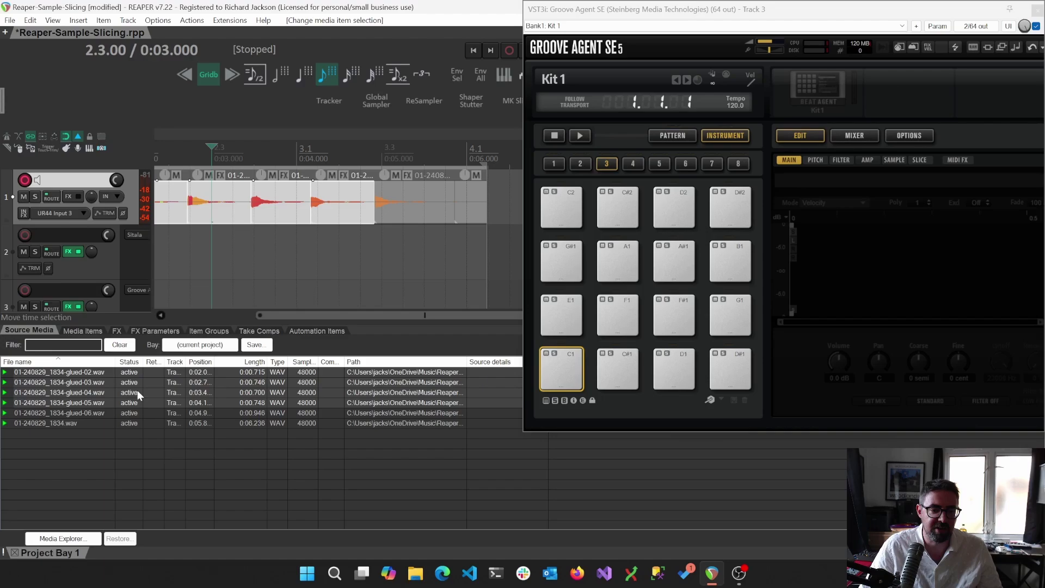
right_click(300, 351)
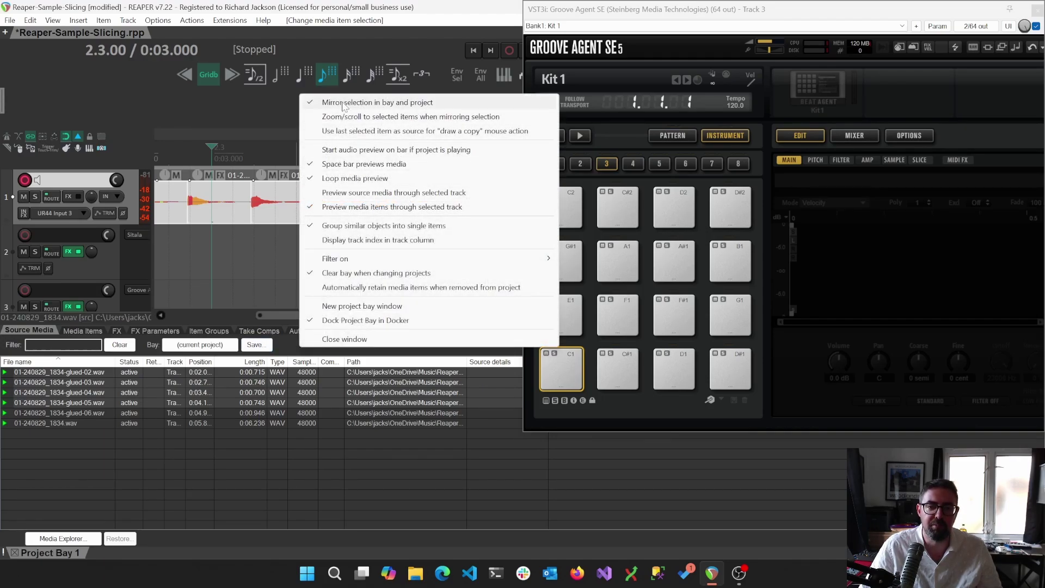
left_click(370, 104)
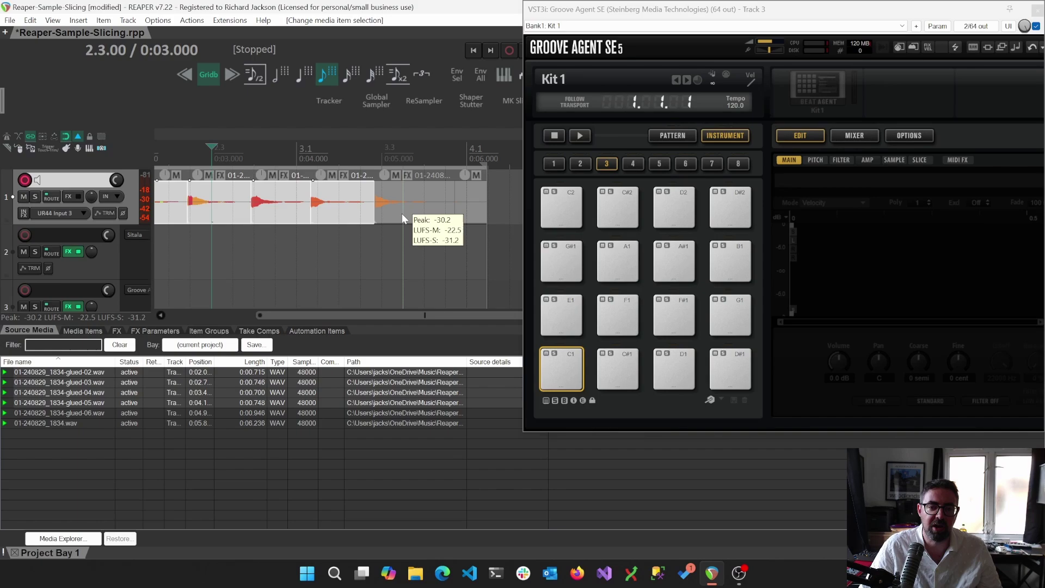
key("ctrl+a")
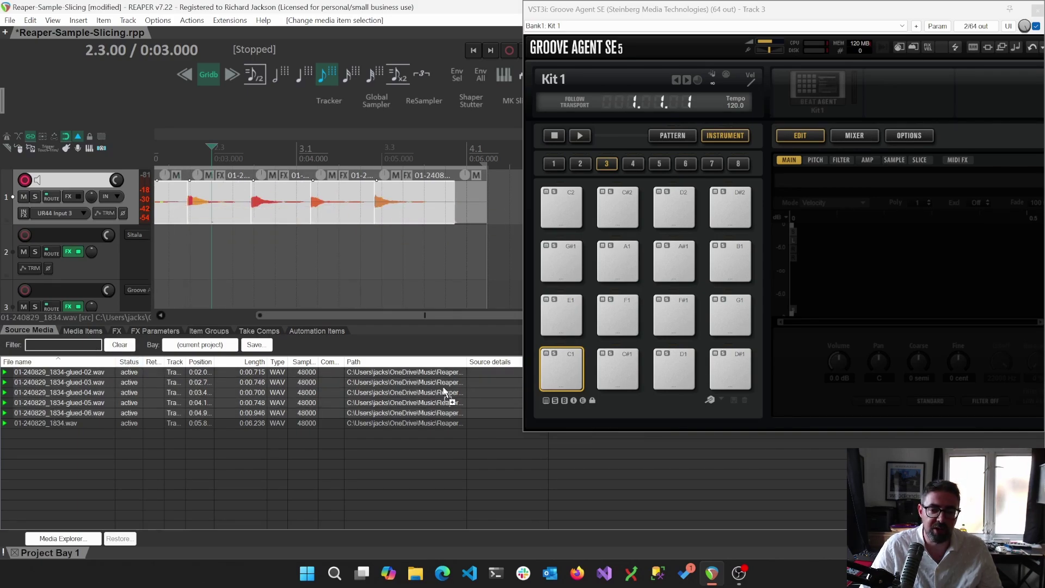
left_click_drag(445, 390, 567, 379)
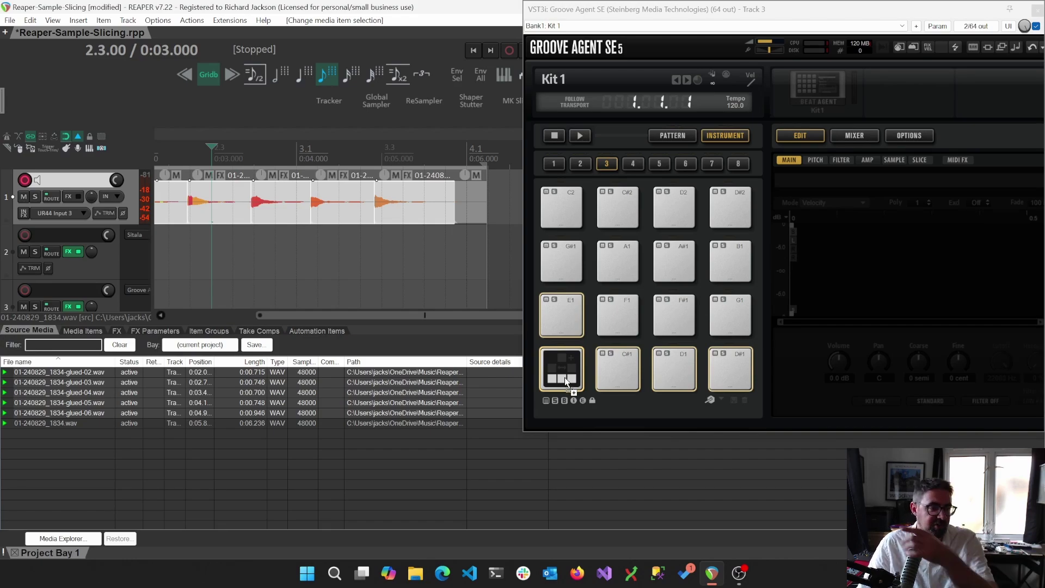
left_click_drag(568, 381, 568, 381)
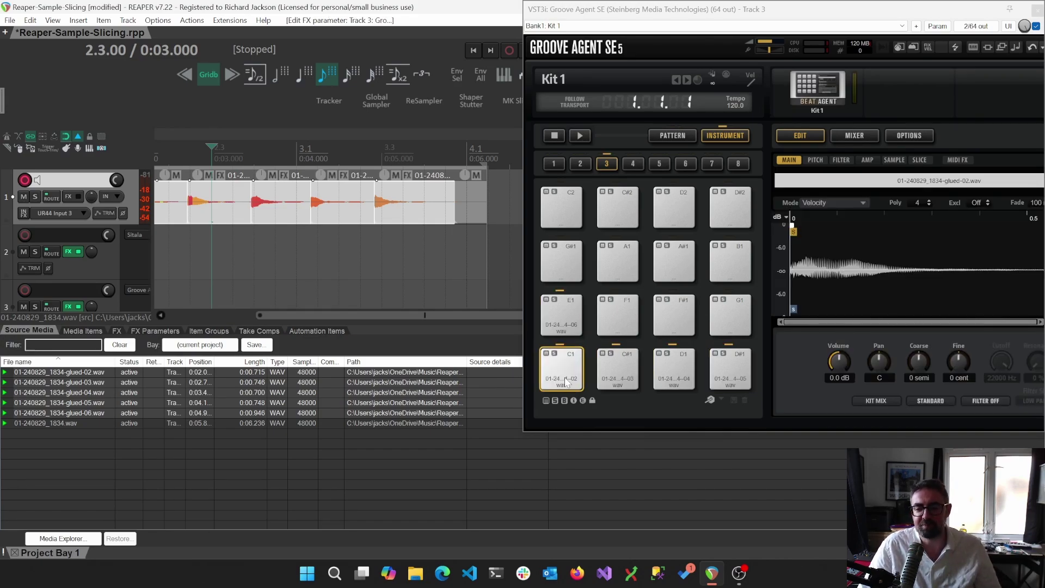
Step: Audition the slices on pads C#1, E1 and D1
left_click(617, 370)
left_click(731, 370)
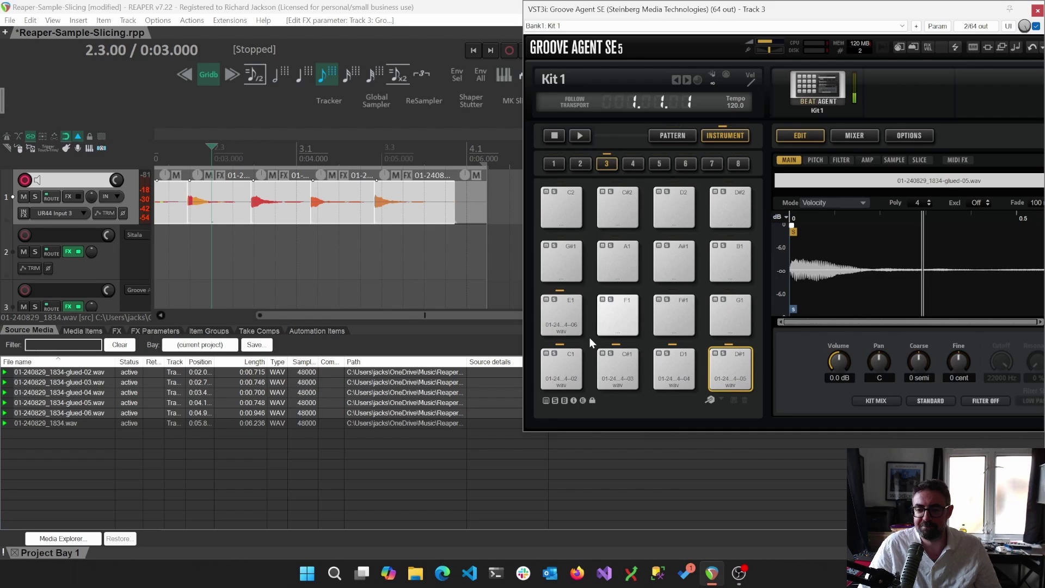
left_click(561, 318)
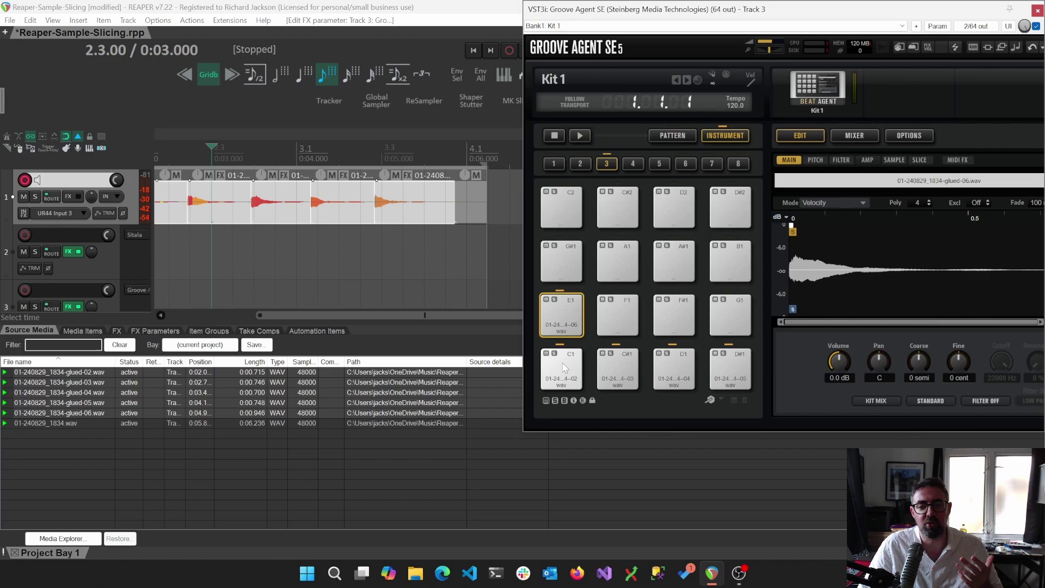
left_click(609, 372)
left_click(654, 371)
scroll(272, 245, "right", 2)
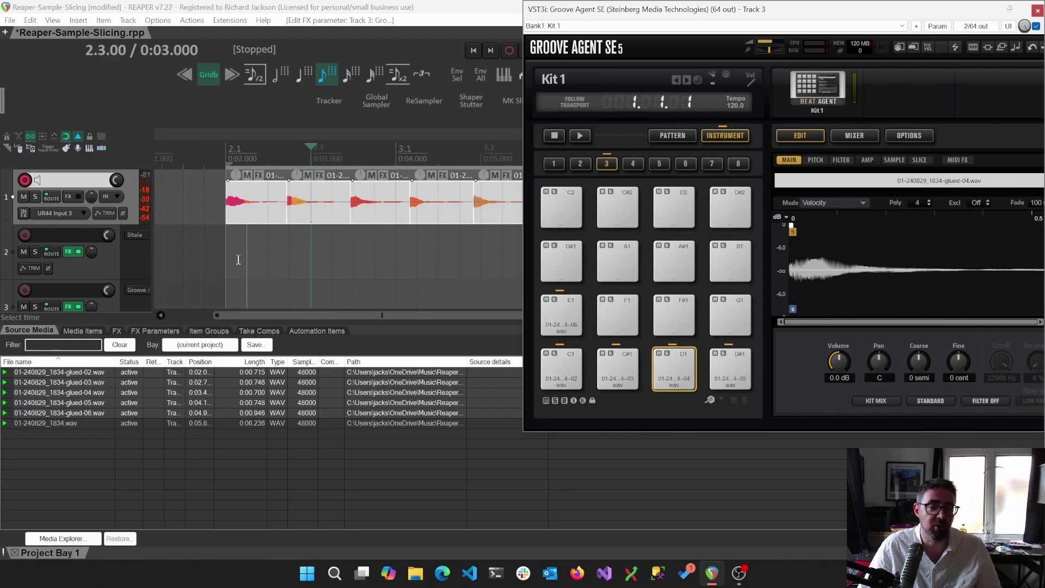
scroll(86, 267, "down", 1)
Step: Record-arm track 3 with F9 and draw a new MIDI item in its lane
left_click(95, 274)
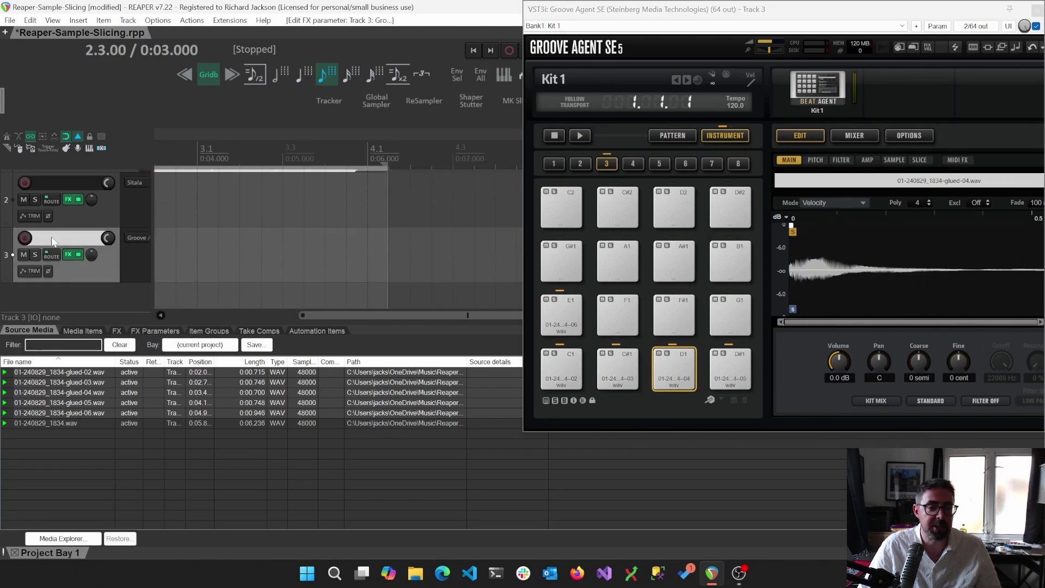
key("F9")
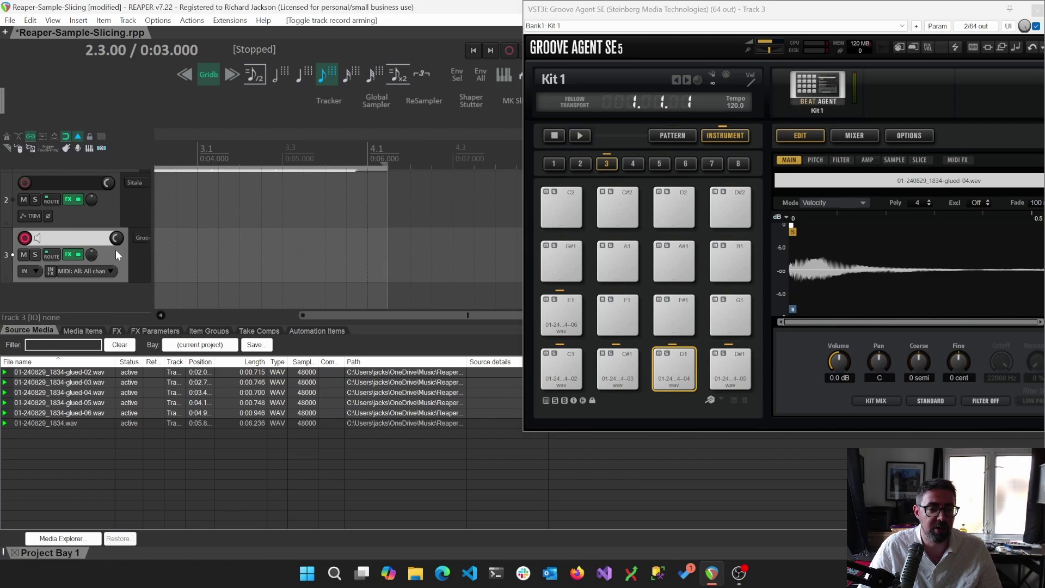
mouse_move(181, 255)
left_mouse_down()
mouse_move(261, 256)
mouse_move(220, 259)
left_mouse_up()
scroll(60, 437, "down", 5)
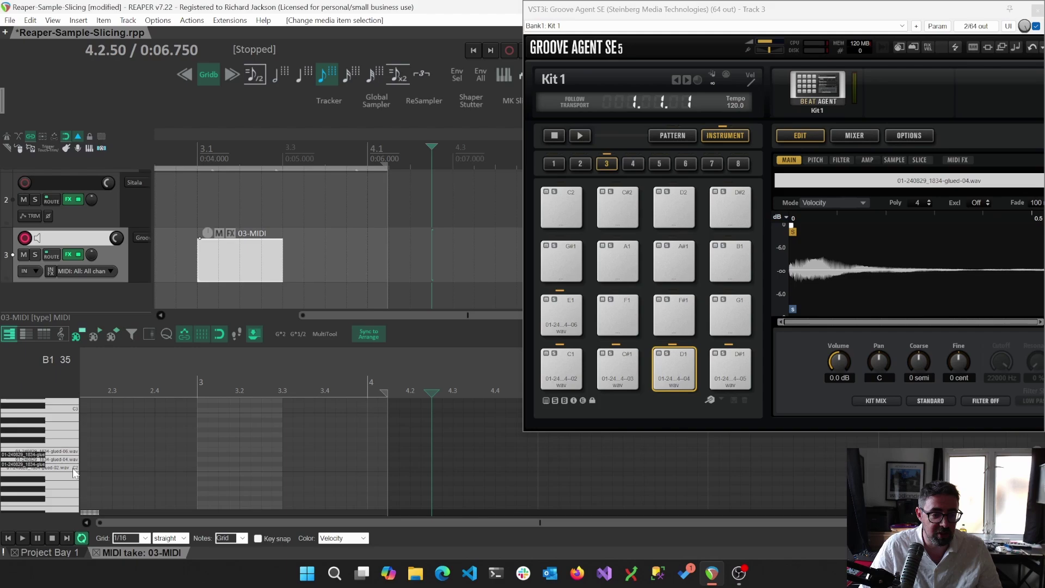
Step: Audition the C1 and C#1 slices from the piano-roll keyboard
left_click(55, 466)
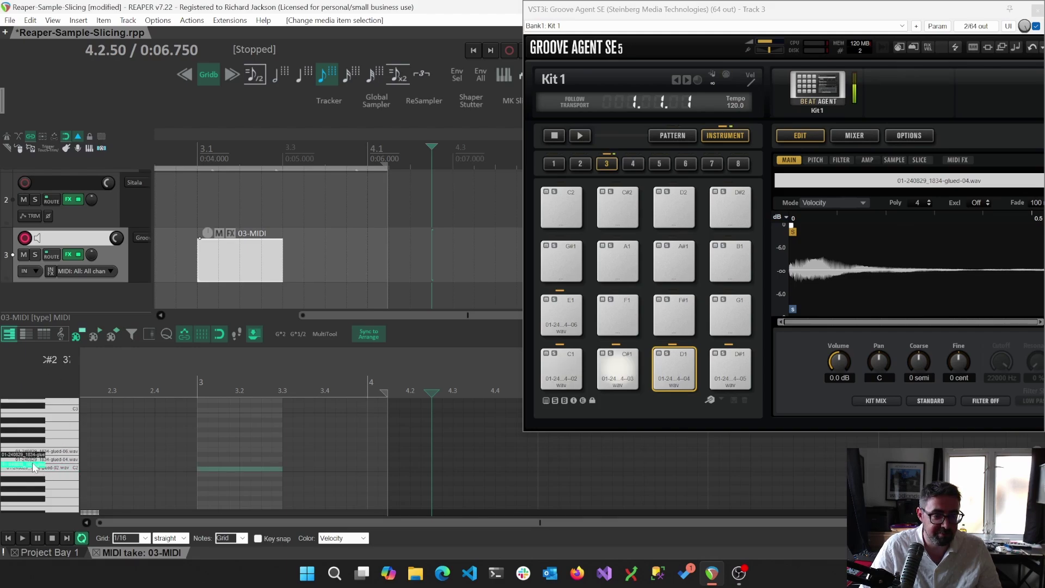
left_click(48, 459)
left_click(50, 463)
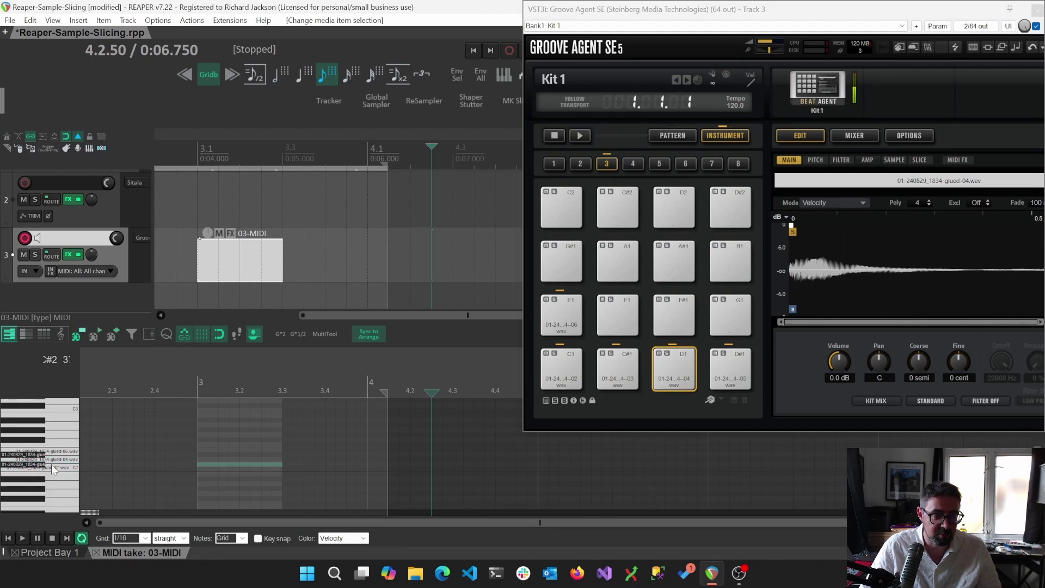
left_click(53, 465)
left_click(31, 466)
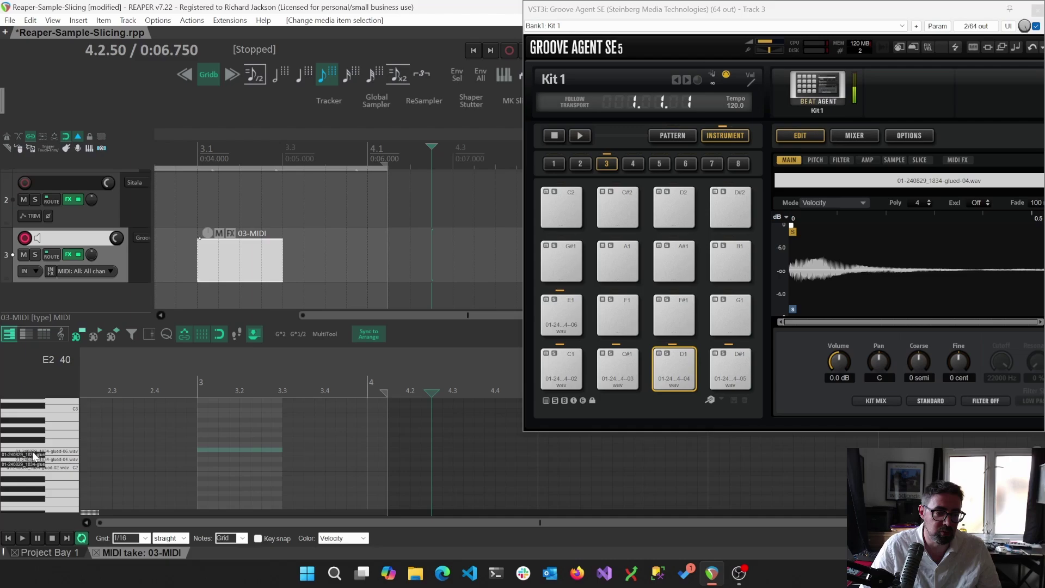
Step: Switch the piano roll to named notes and audition the D1 and E1 slices
left_click(29, 334)
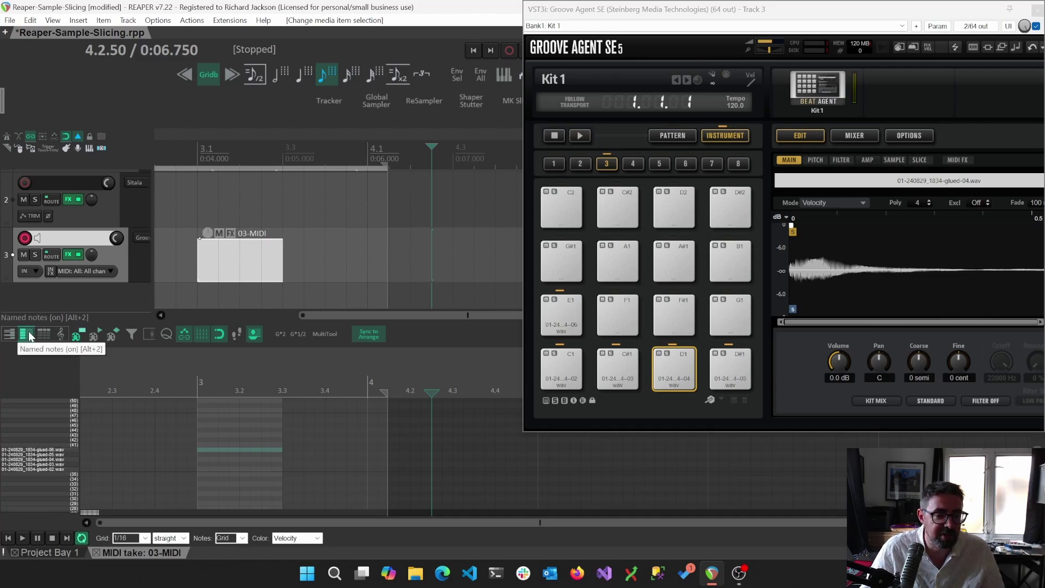
left_click(43, 335)
left_click(26, 332)
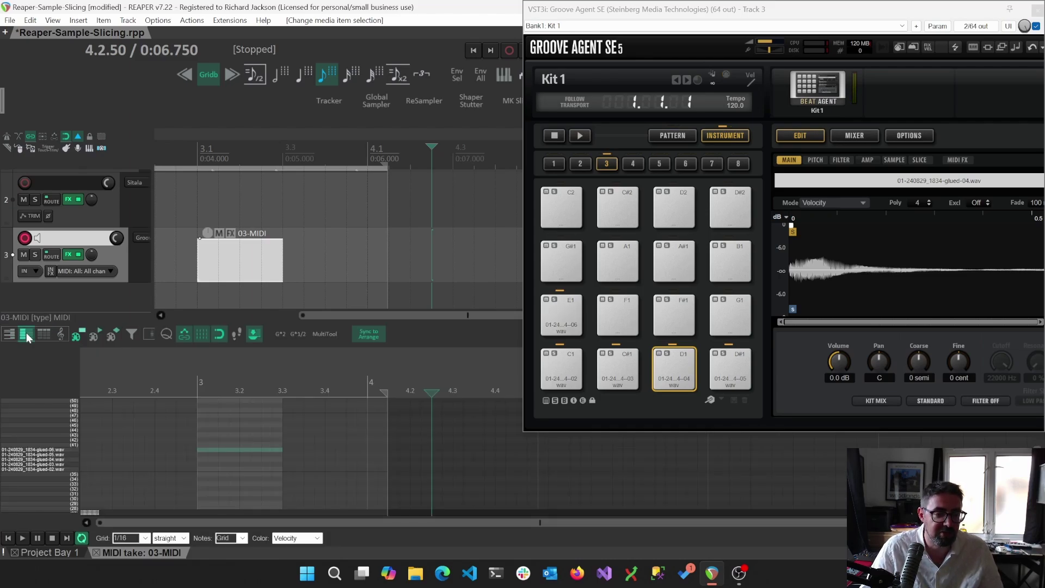
left_click(61, 460)
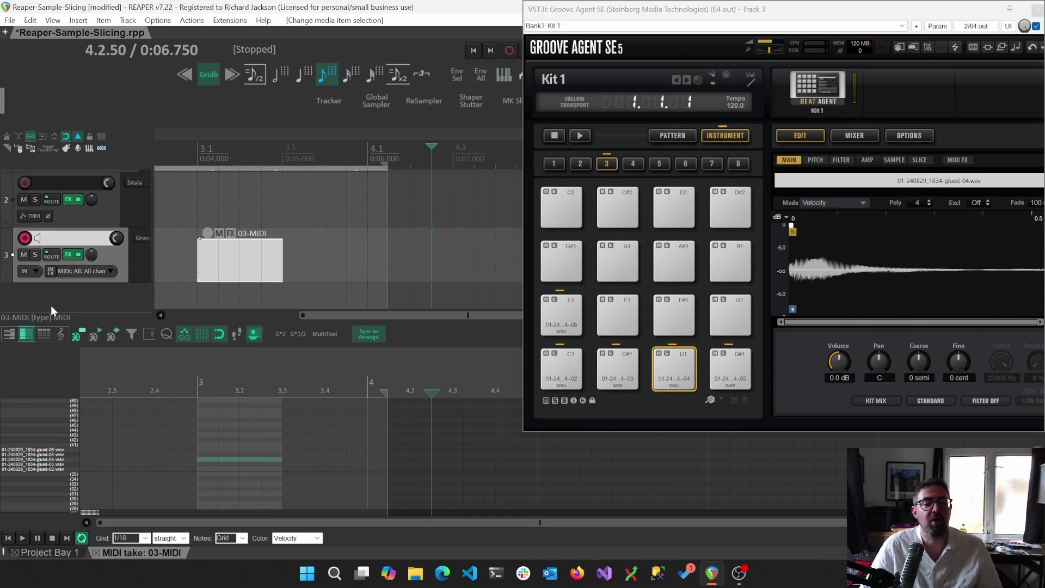
left_click(8, 334)
left_click(568, 319)
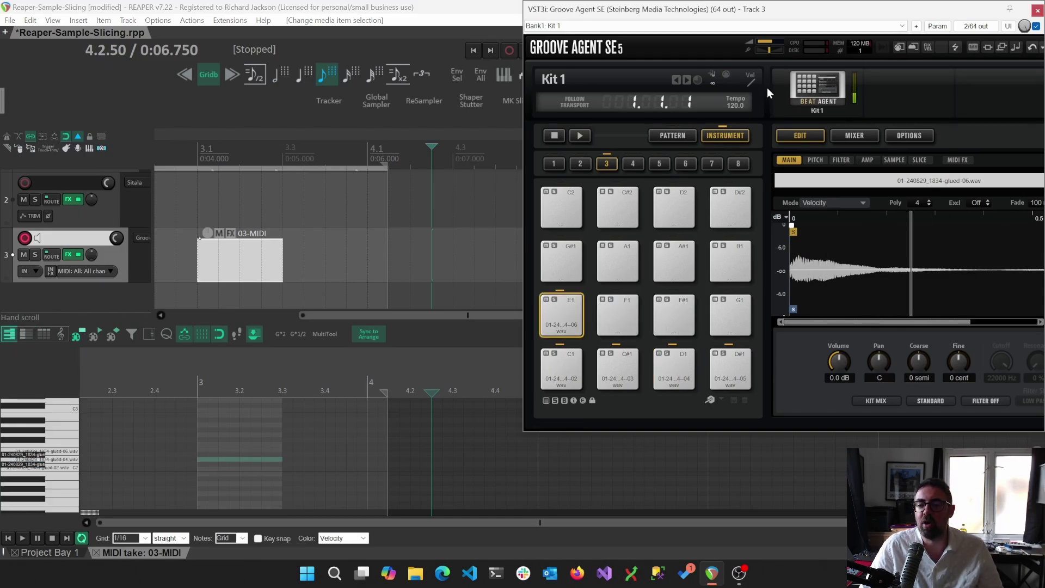
Step: Review the E1 pad's filter, pitch, amp, sample and slice pages, then close Groove Agent
left_click(767, 88)
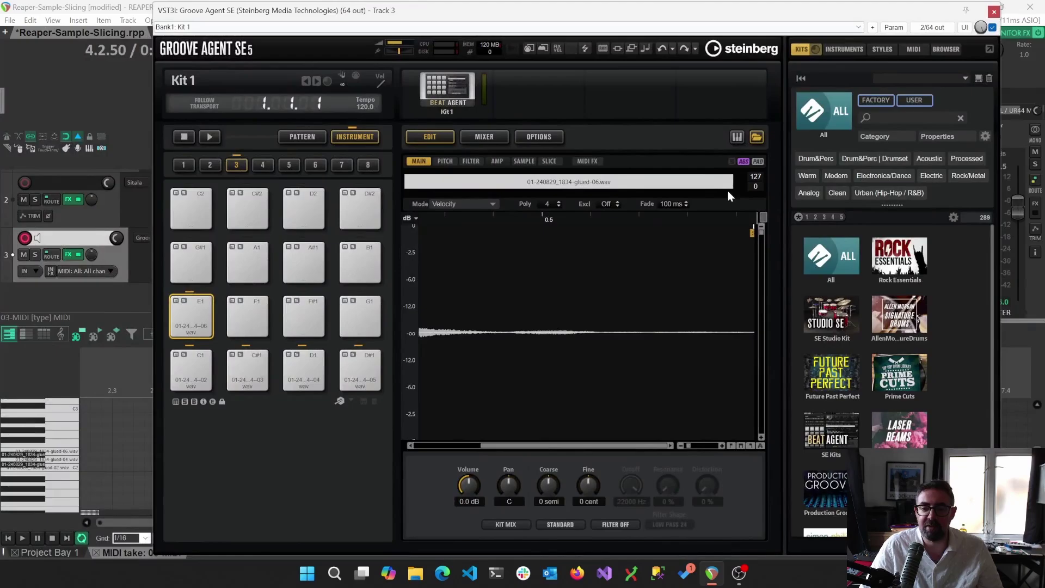
left_click(469, 162)
left_click(445, 161)
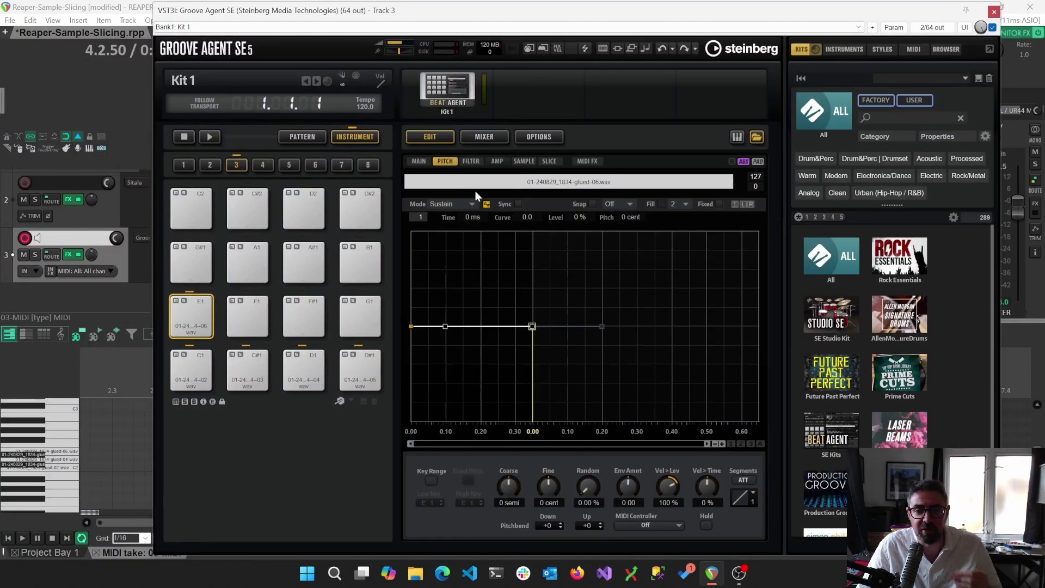
left_click(488, 162)
left_click(513, 161)
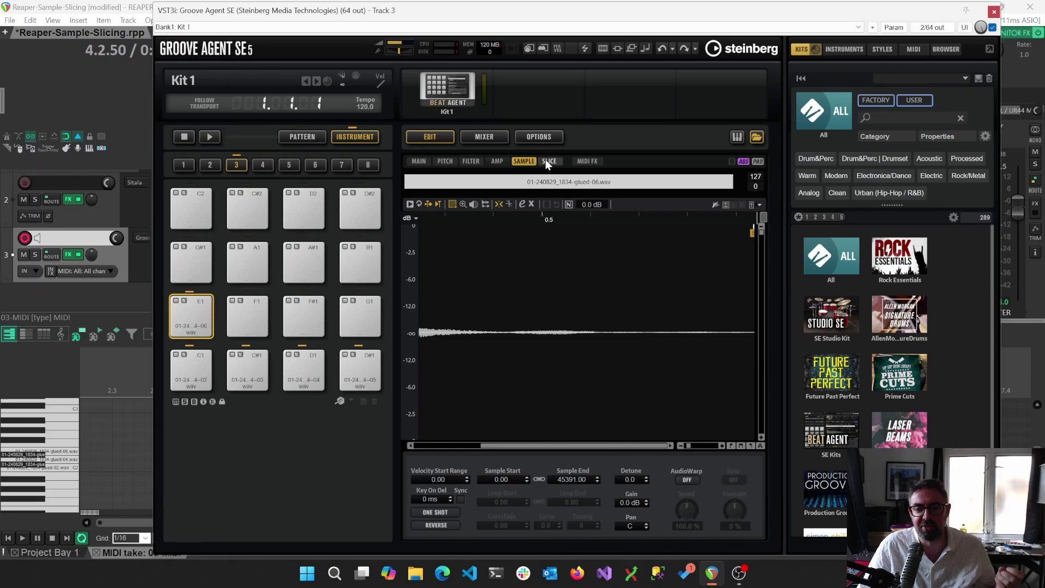
left_click(549, 161)
left_click(528, 162)
left_click(547, 161)
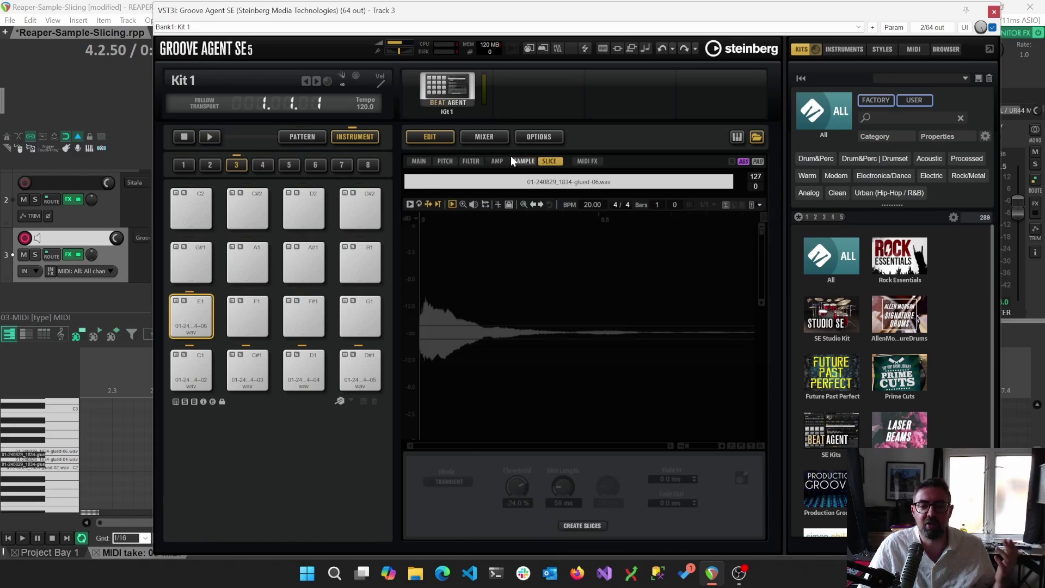
left_click(419, 161)
left_click_drag(620, 15, 544, 43)
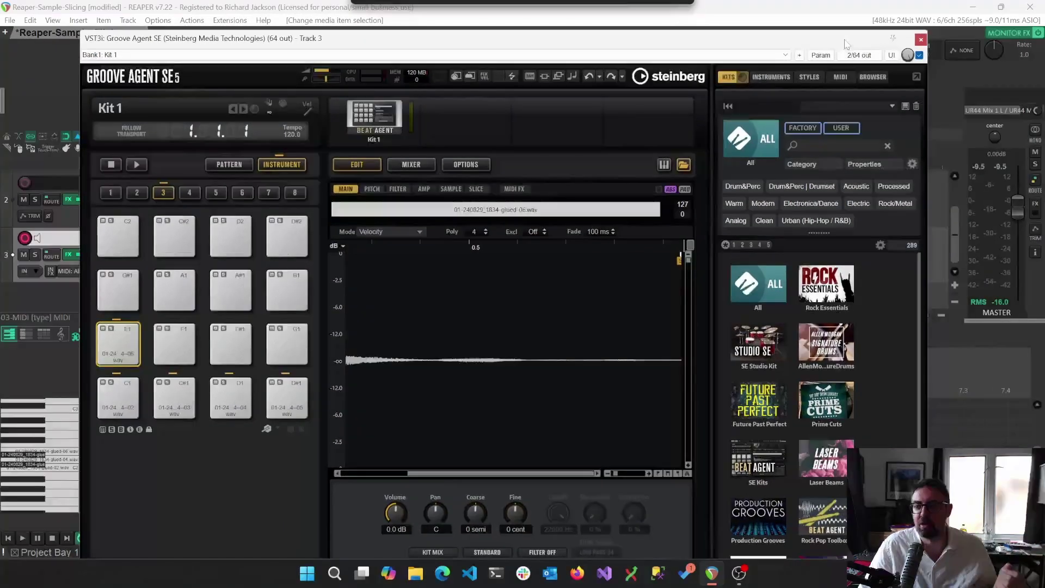
left_click(921, 39)
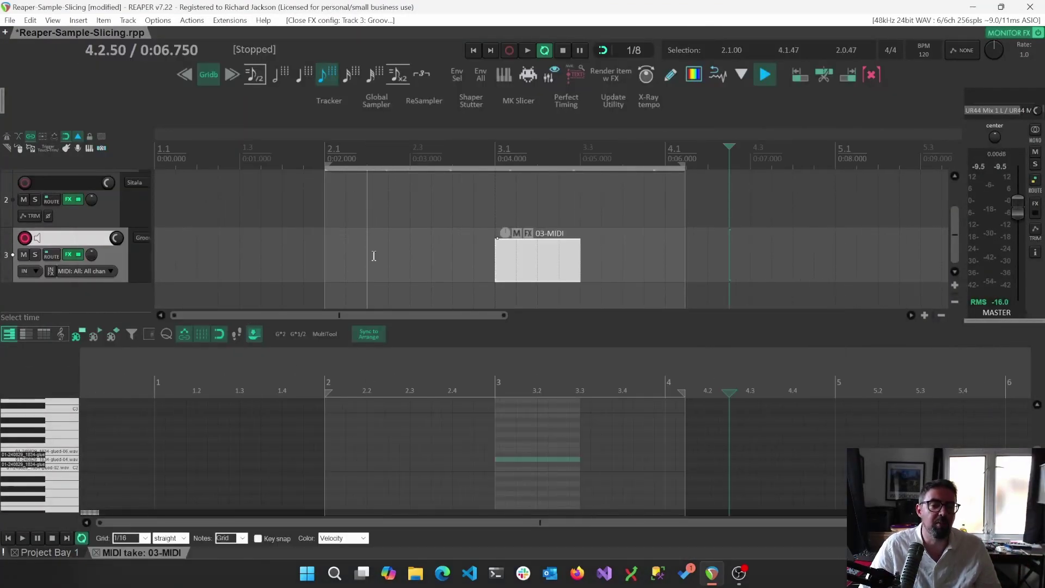
Step: Close the MIDI editor to reveal the Project Bay and select all five slices on track 1
scroll(381, 245, "up", 2)
left_click(390, 210)
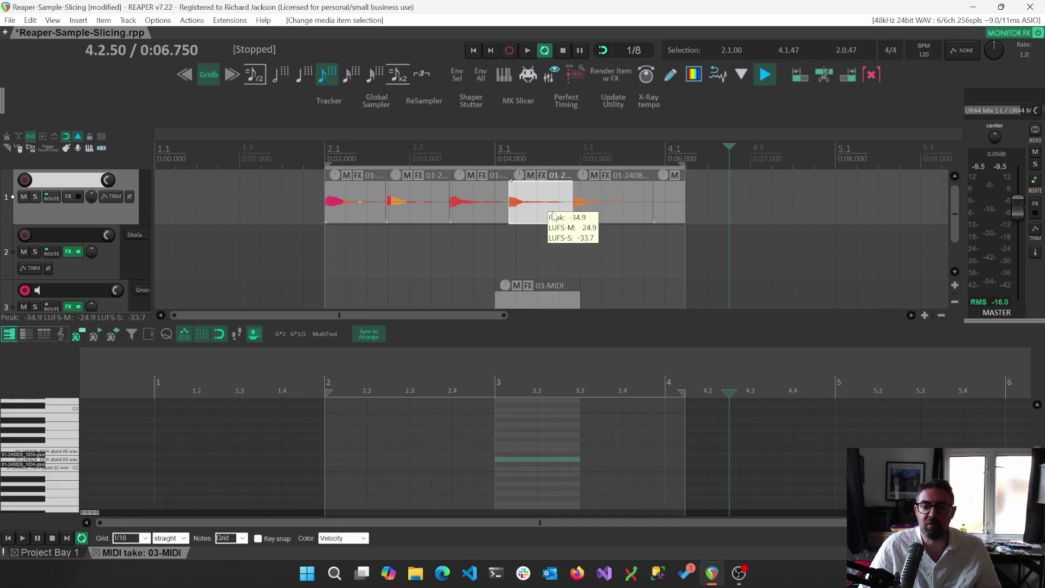
left_click(593, 210)
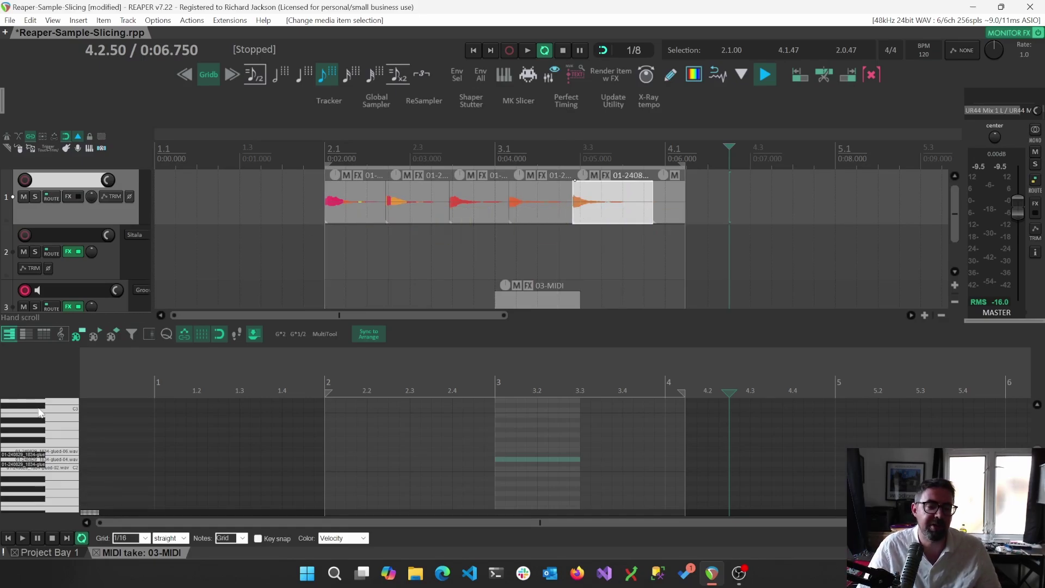
left_click(94, 553)
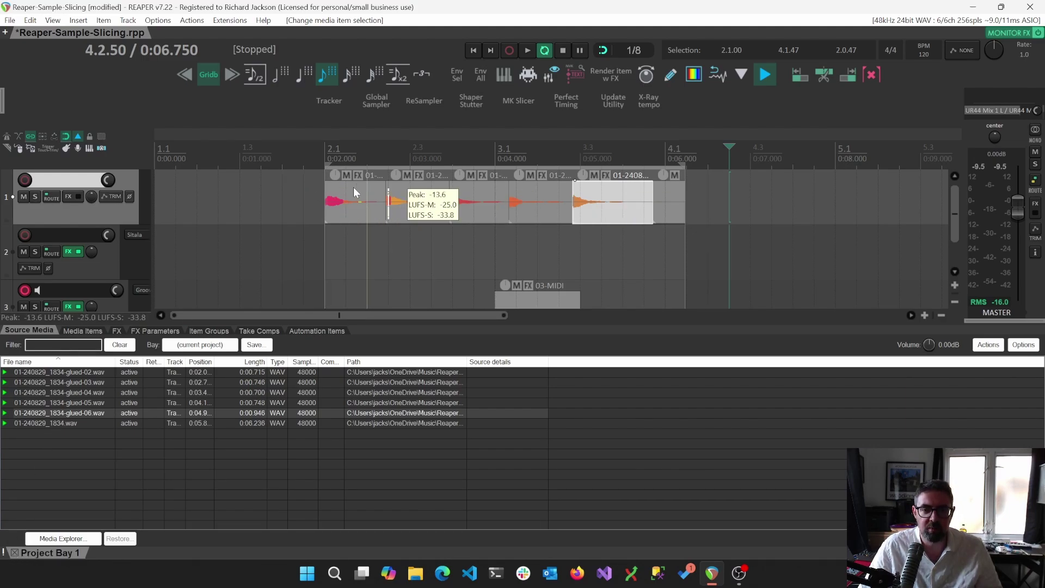
left_click(408, 222)
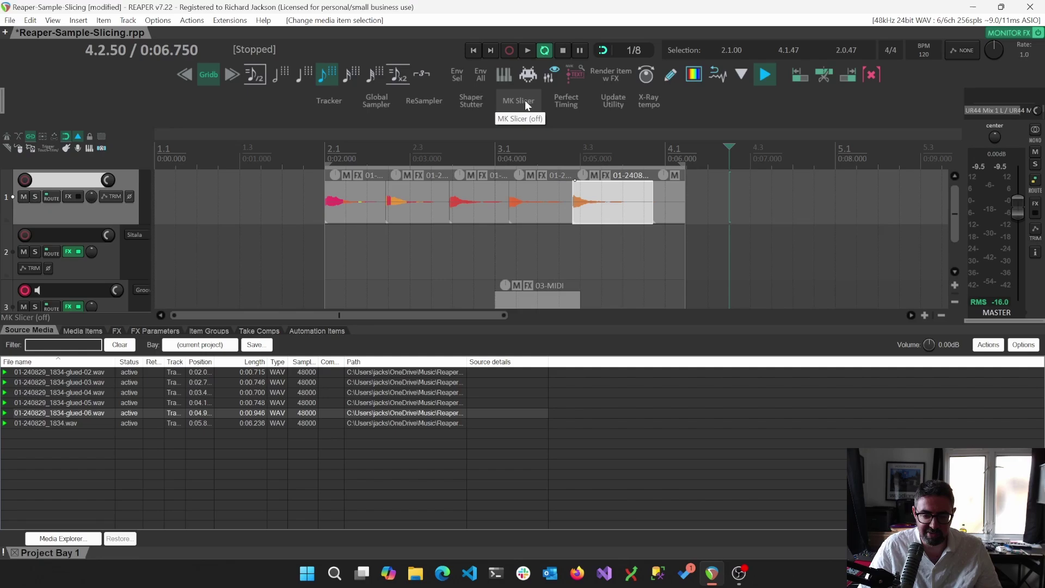
left_click(374, 204, "shift")
key("shift+slash")
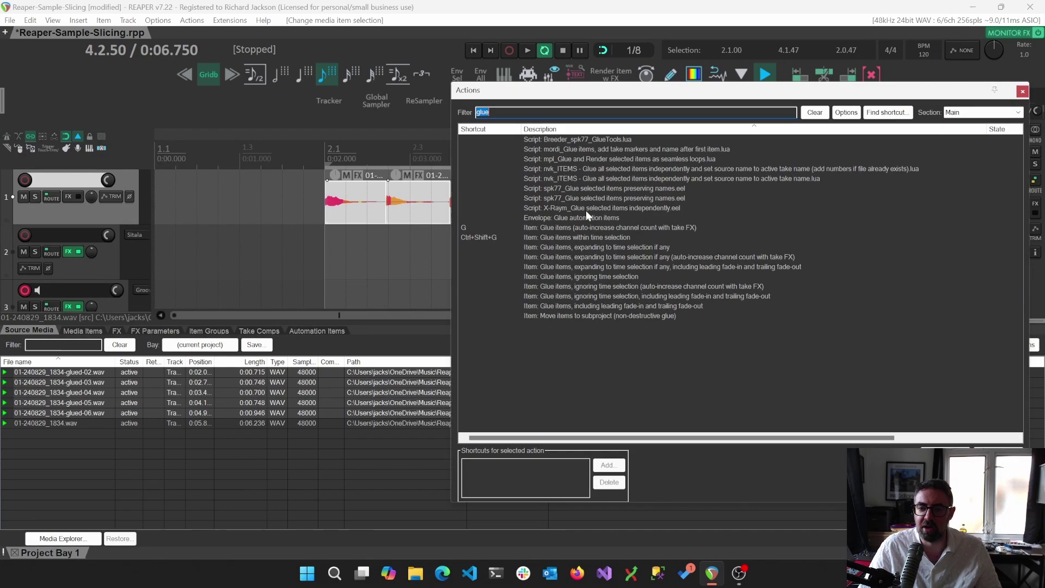
double_click(603, 139)
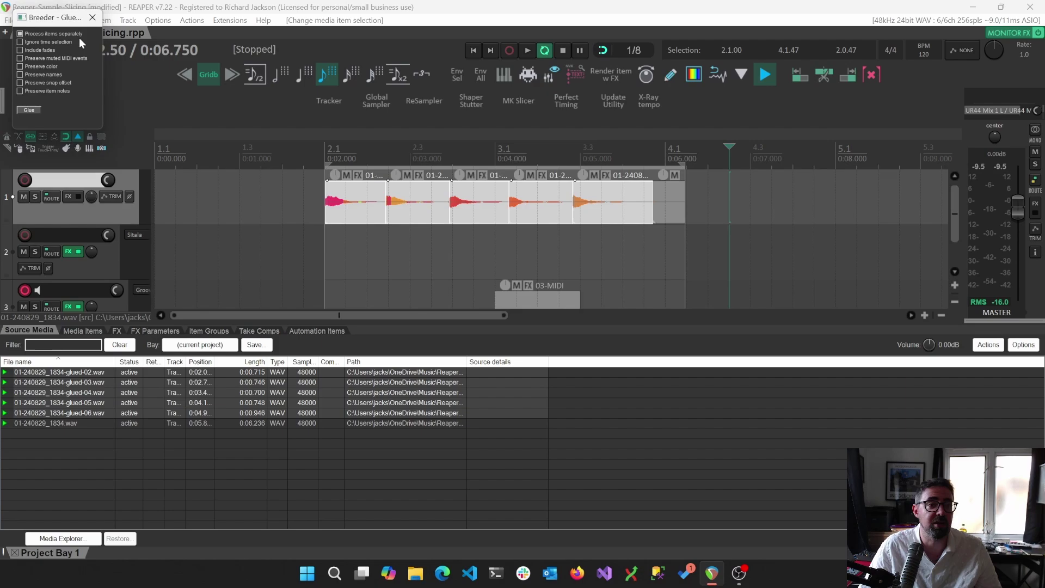
left_click_drag(61, 33, 204, 134)
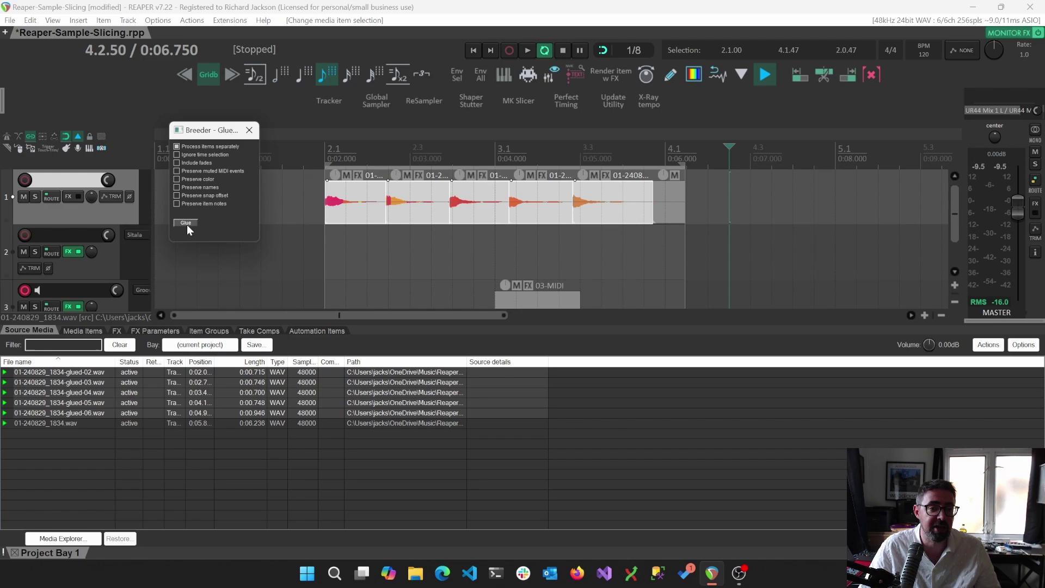
left_click(250, 130)
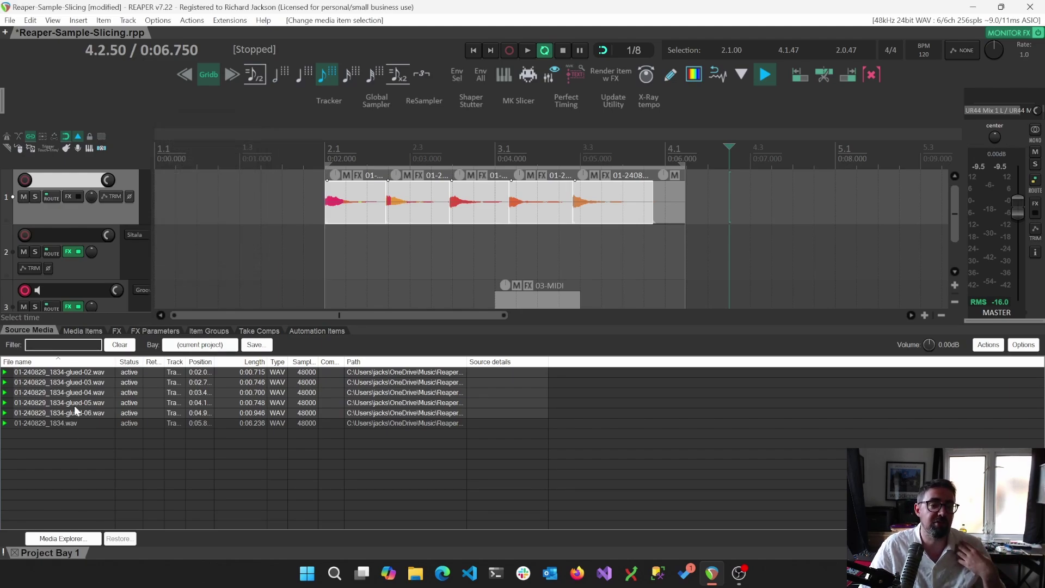